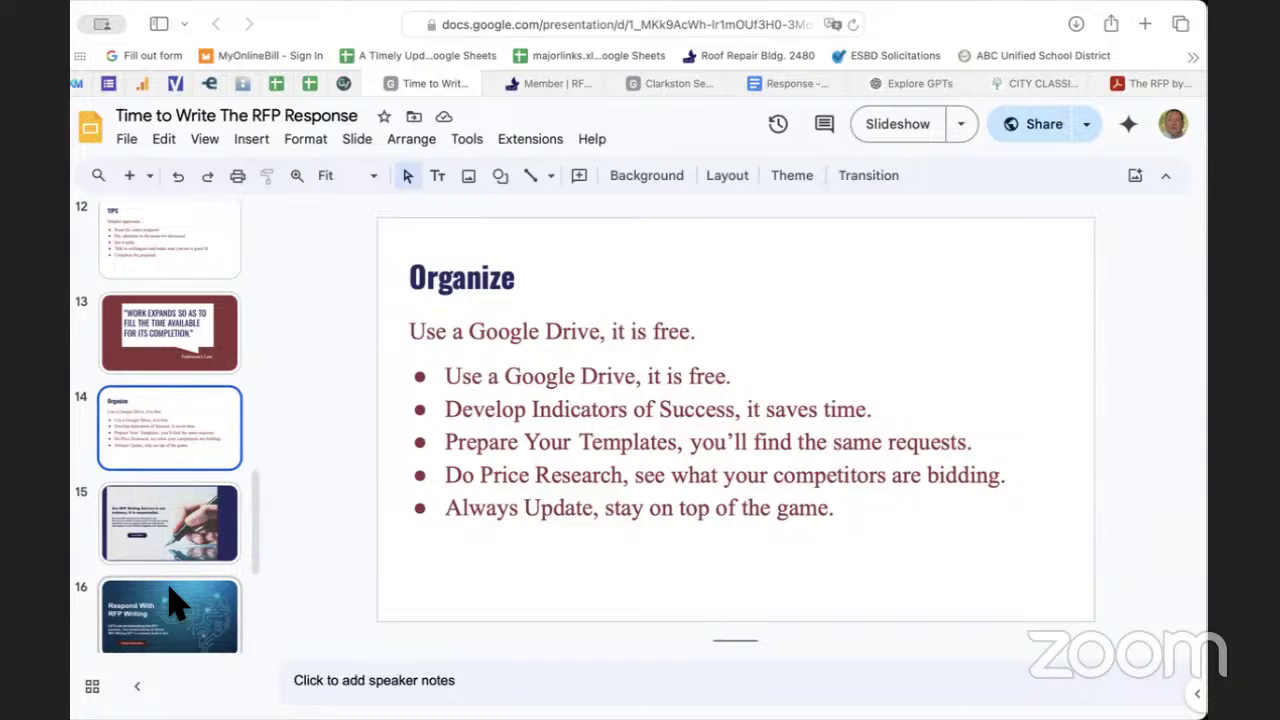
- Go through slides 15 to 17 of the presentation and show slide 18, "Now let's take a look at an RFP."
left_click(171, 566)
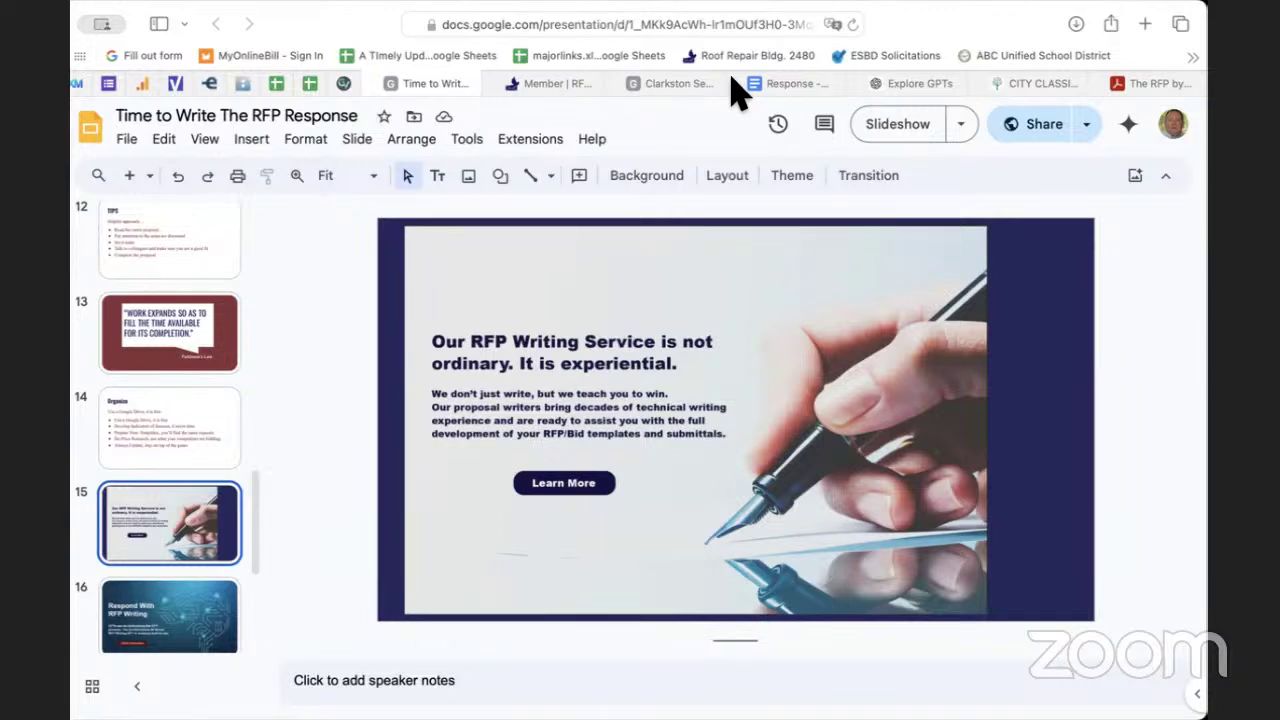
scroll(168, 562, "down", 2)
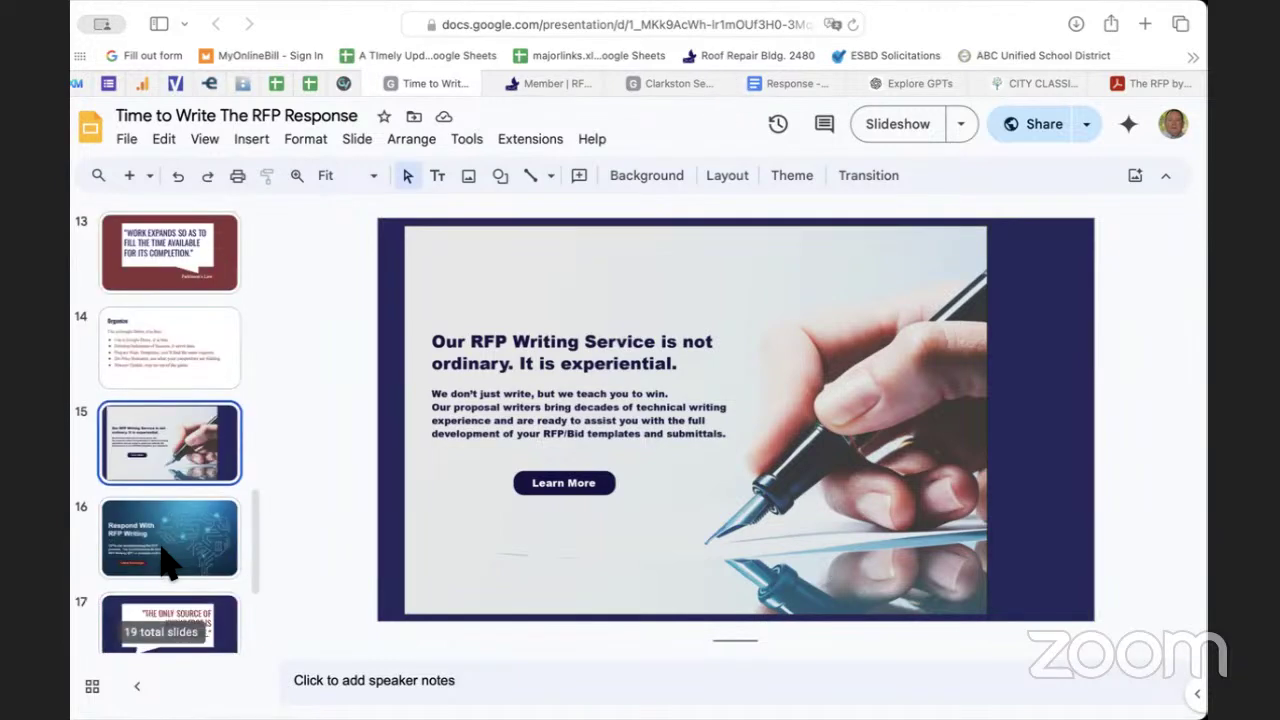
left_click(138, 630)
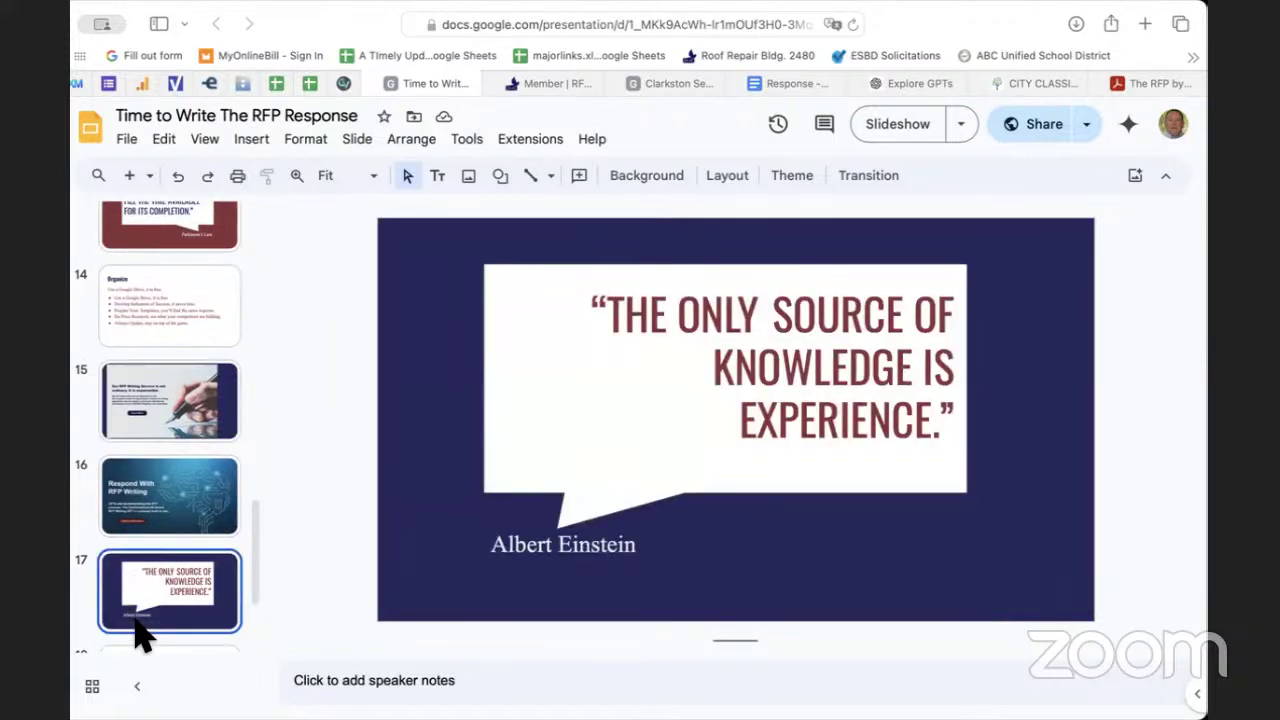
left_click(165, 495)
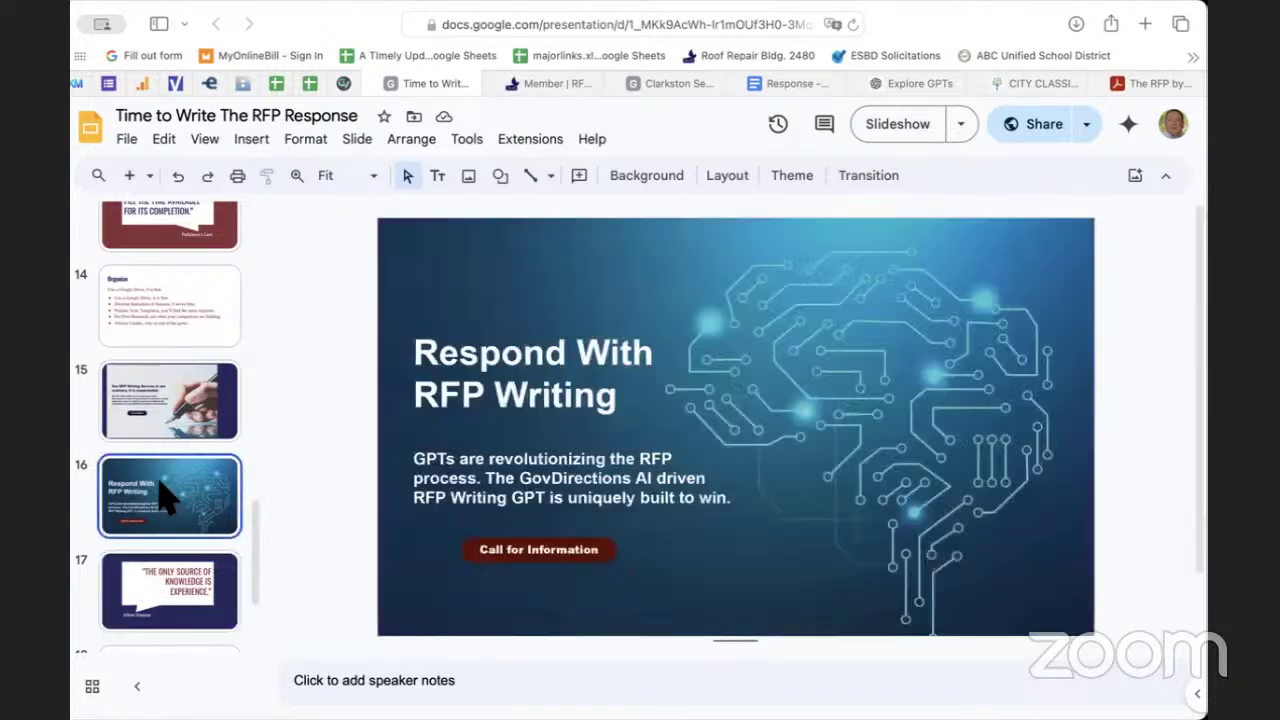
scroll(165, 495, "down", 2)
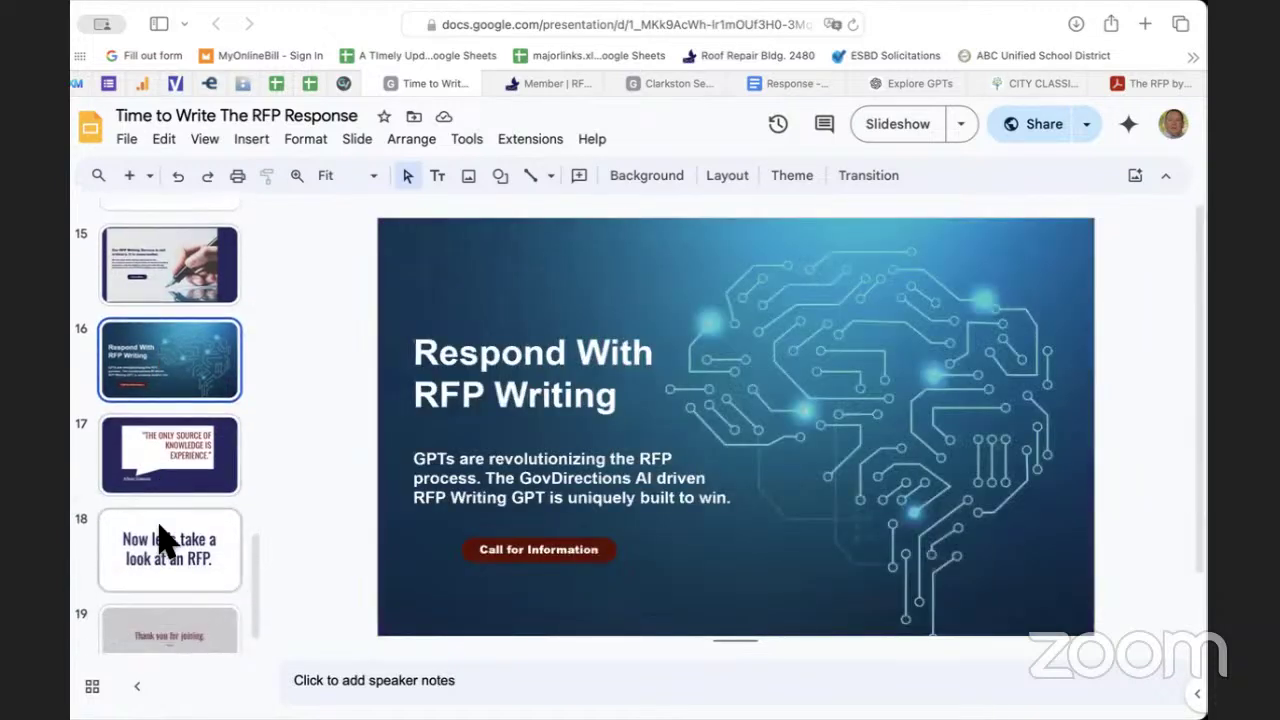
left_click(164, 538)
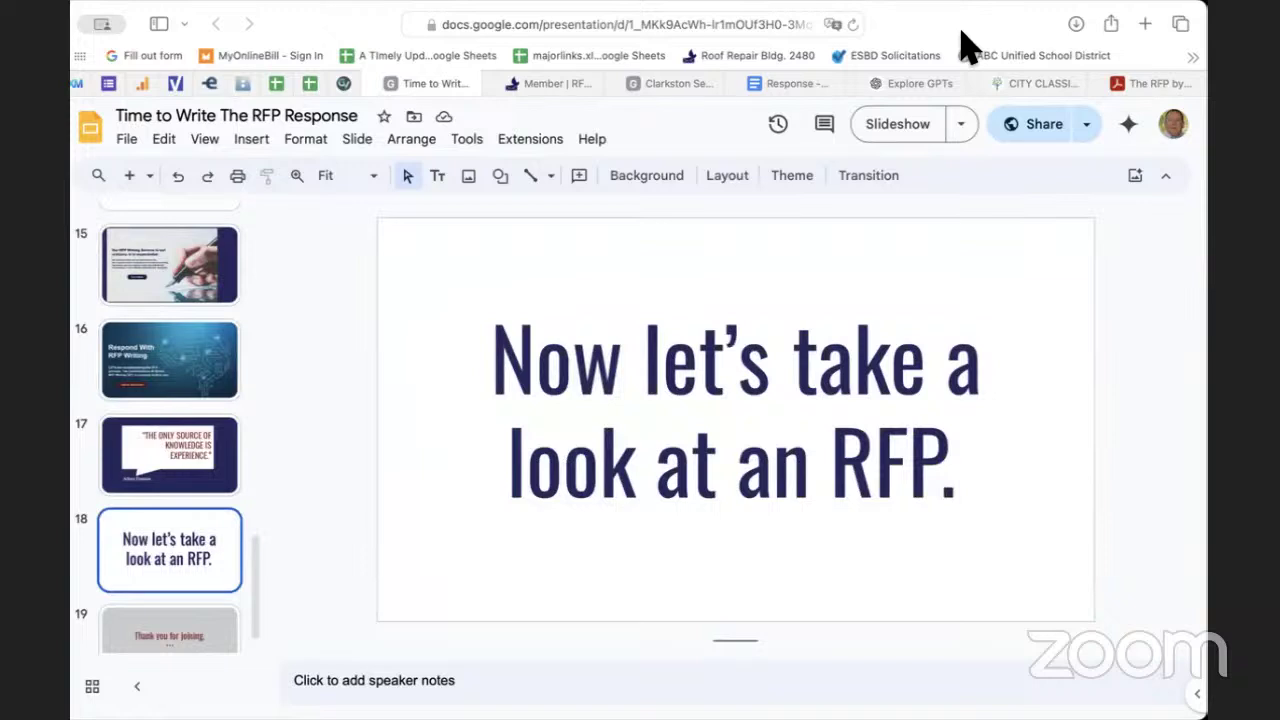
- Switch to the RFPDelivery member site and show the Update UEI section of the account settings
left_click(570, 82)
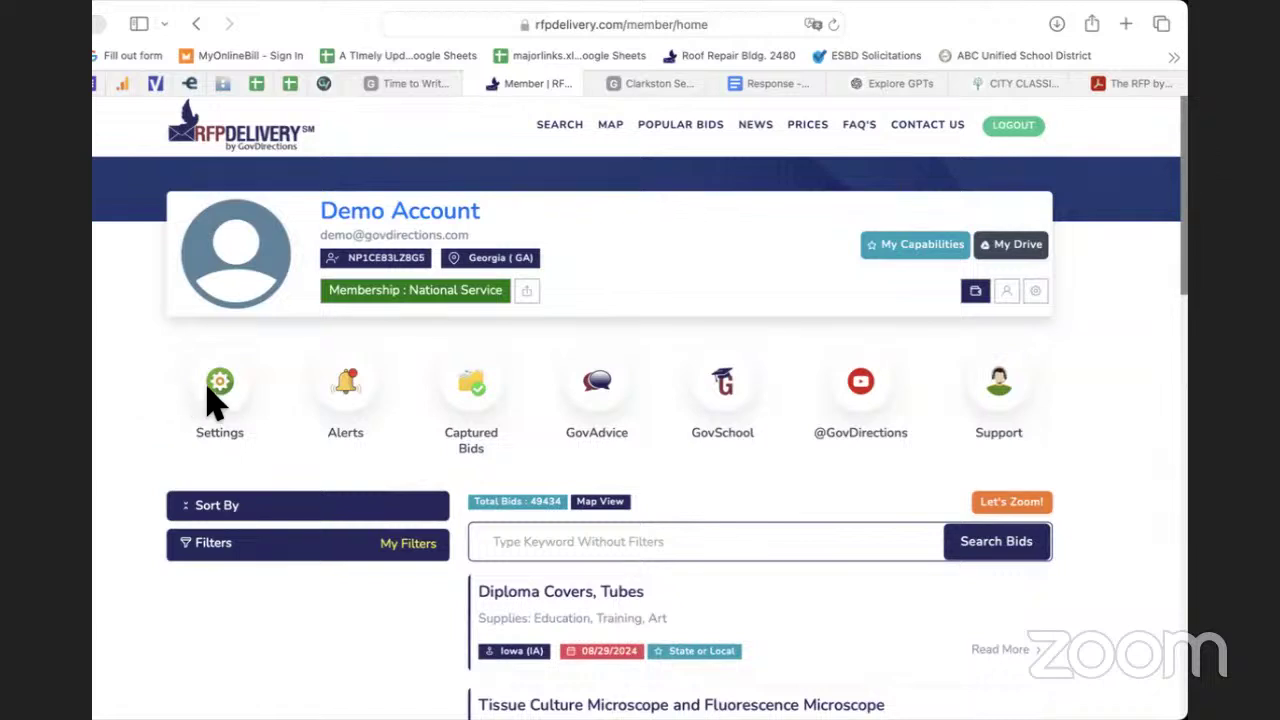
left_click(214, 396)
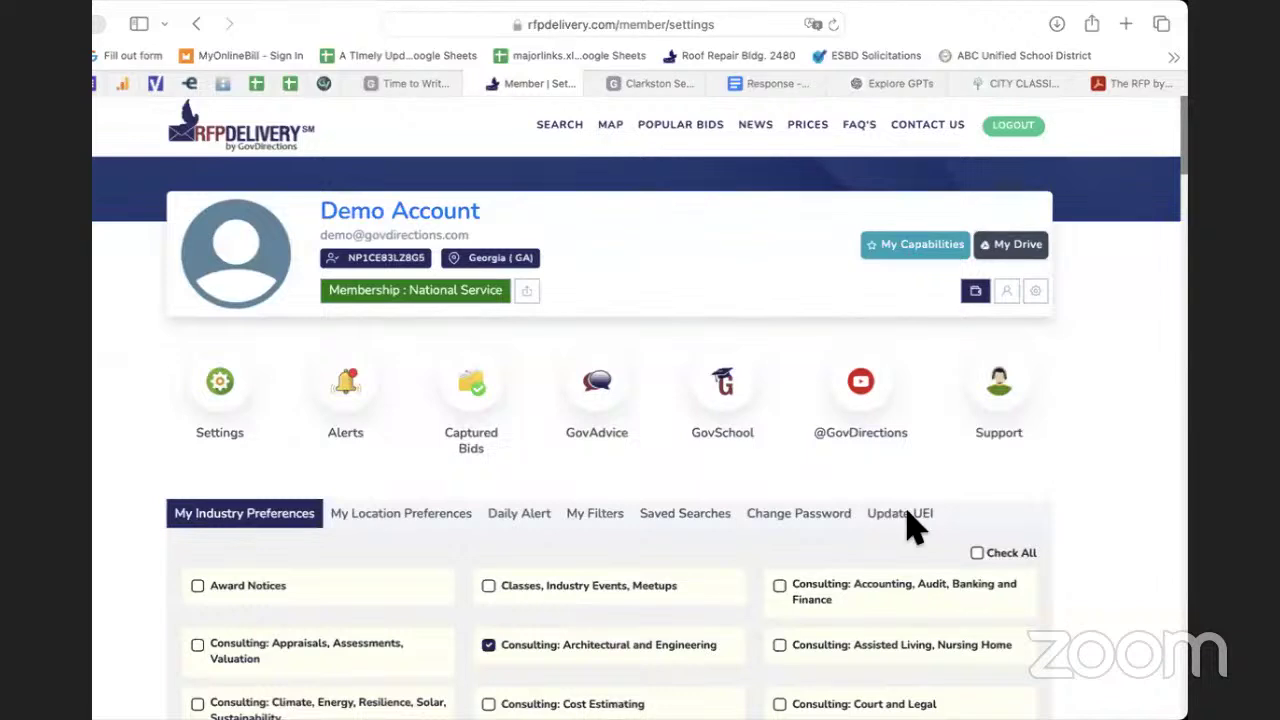
left_click(898, 524)
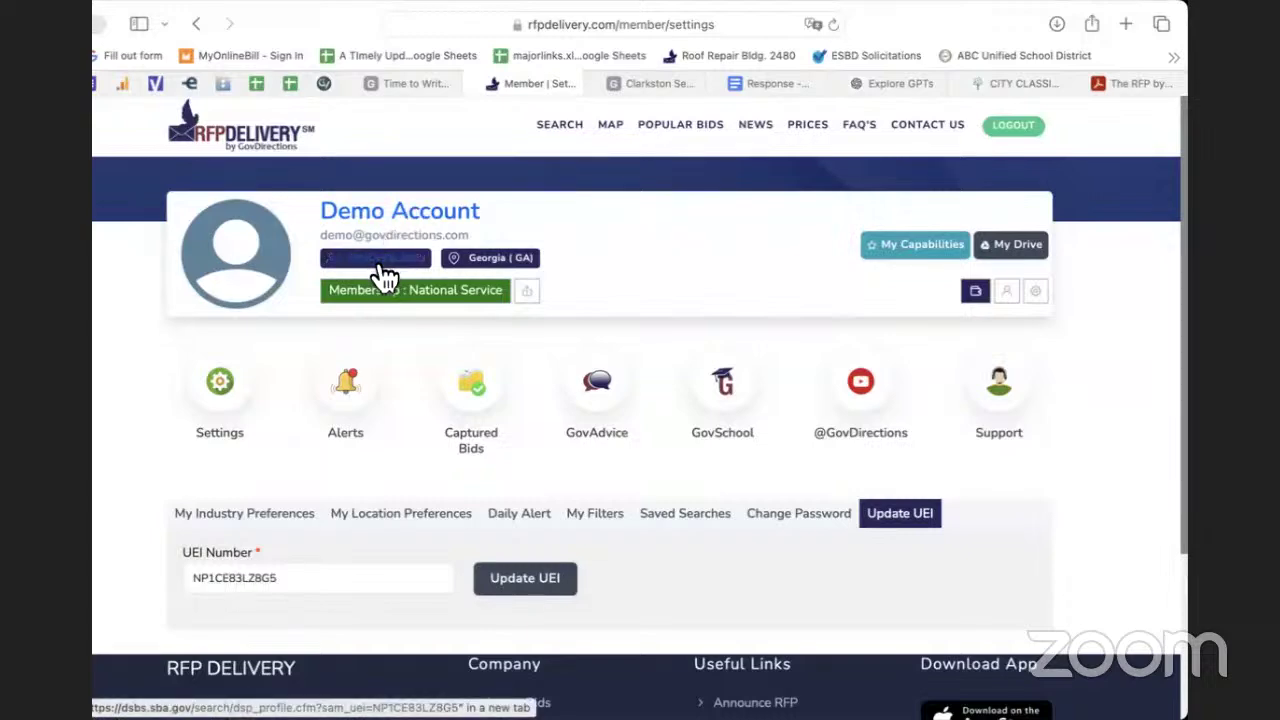
- Open the SBA profile linked to the account's UEI and examine its contact details, federal certifications, and products and services sections
left_click(385, 276)
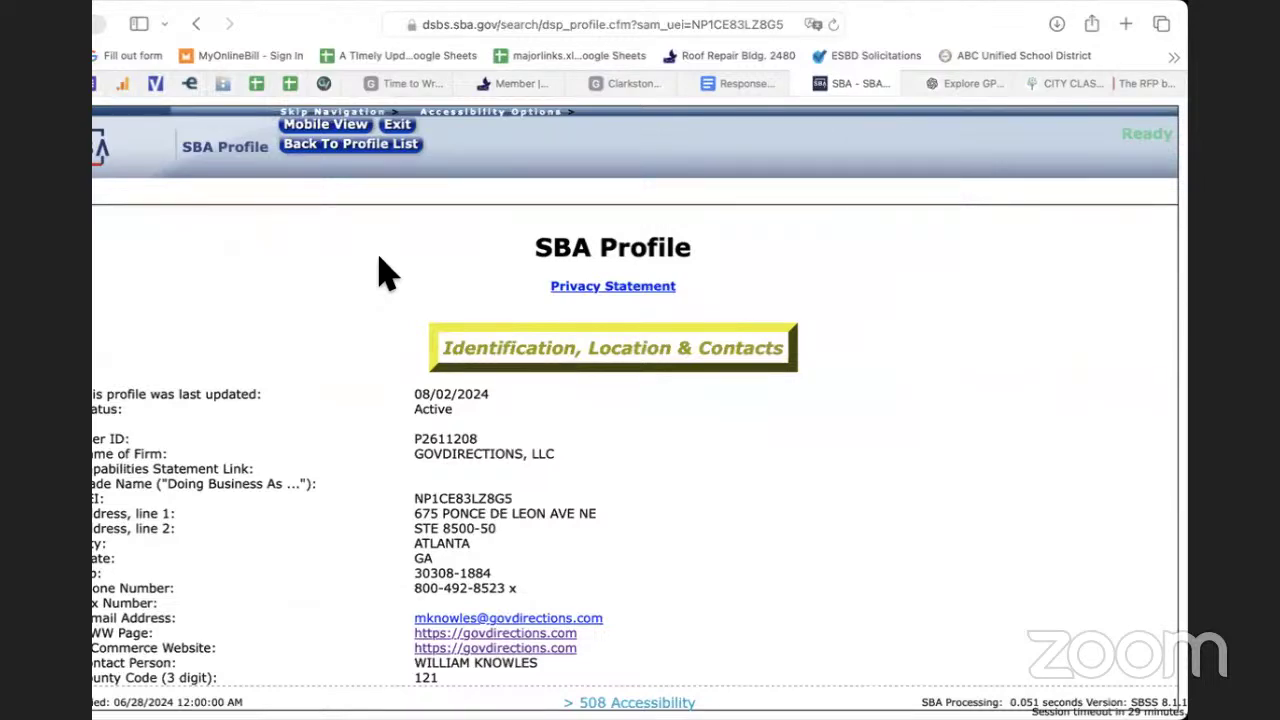
scroll(388, 272, "down", 10)
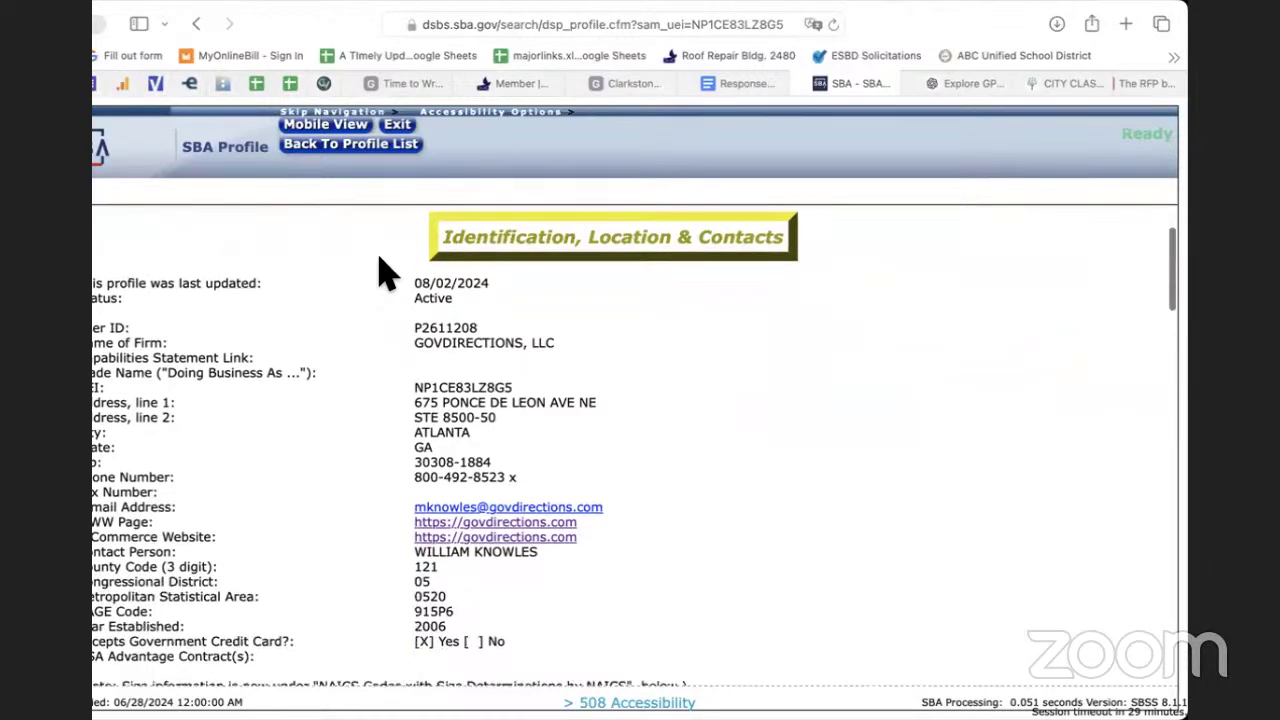
scroll(388, 272, "up", 3)
scroll(388, 272, "down", 8)
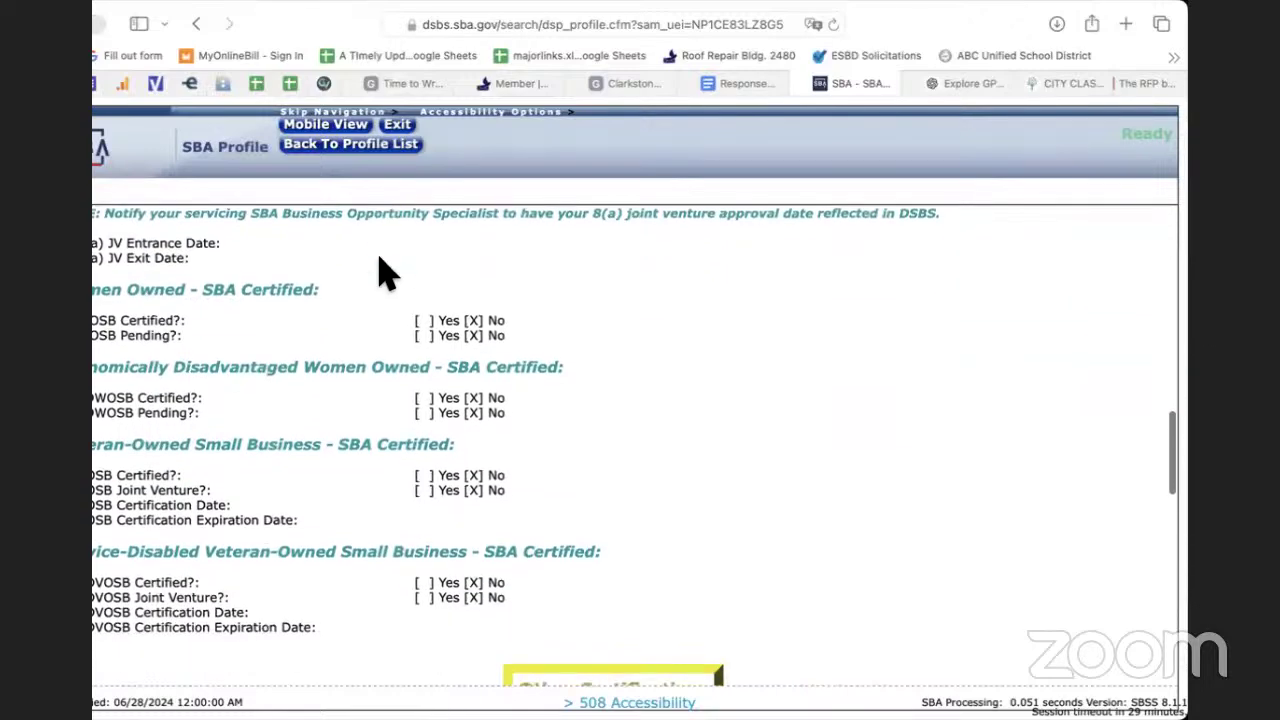
scroll(388, 272, "down", 5)
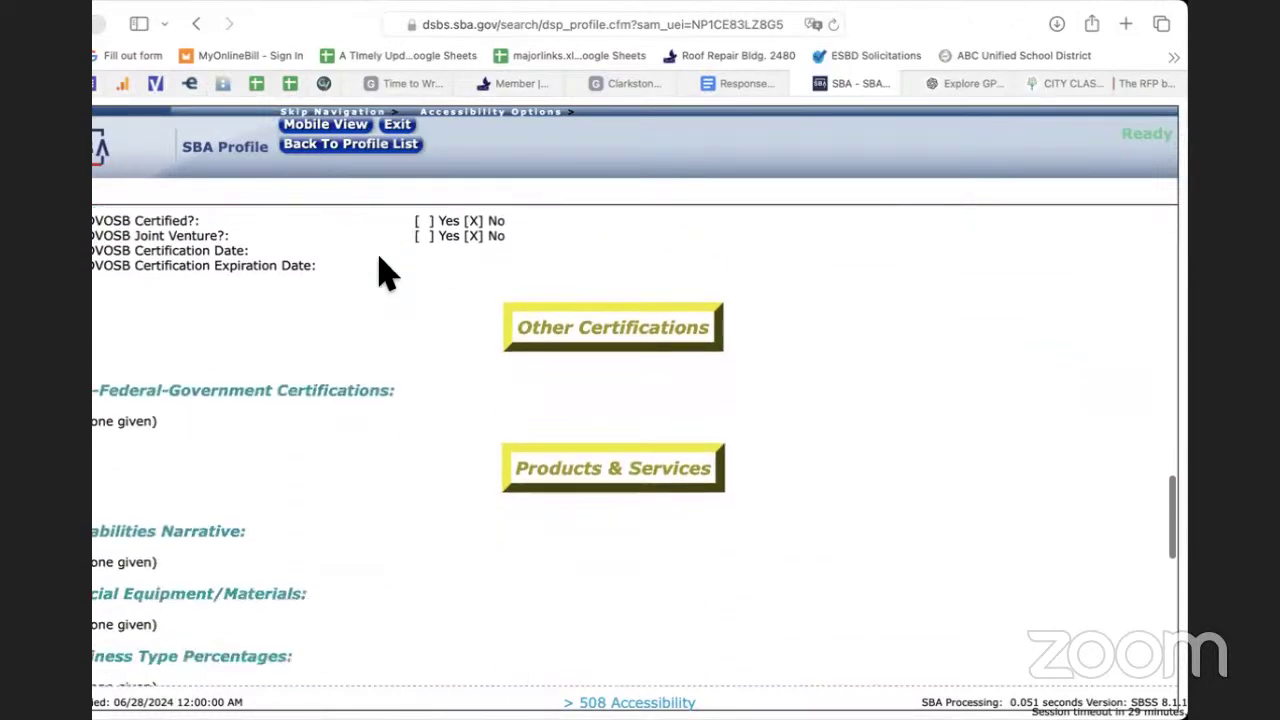
scroll(388, 272, "up", 2)
scroll(388, 272, "up", 15)
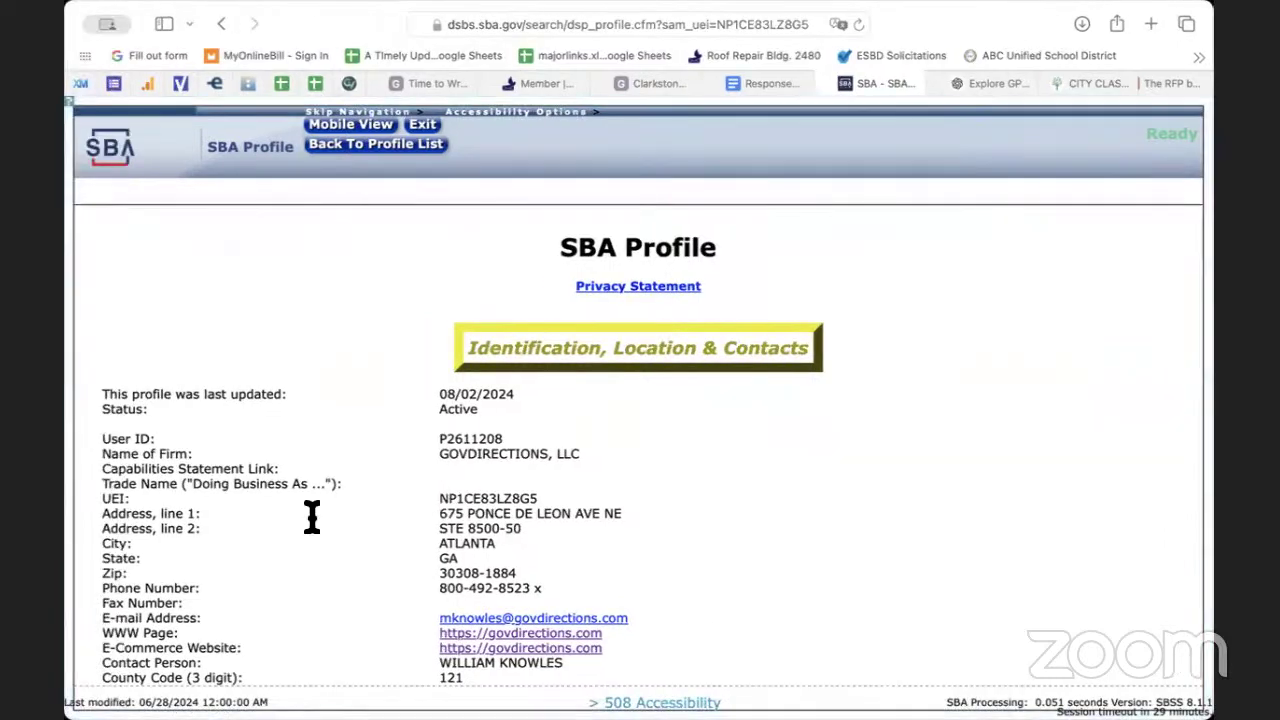
triple_click(320, 472)
scroll(408, 500, "down", 5)
scroll(408, 500, "down", 10)
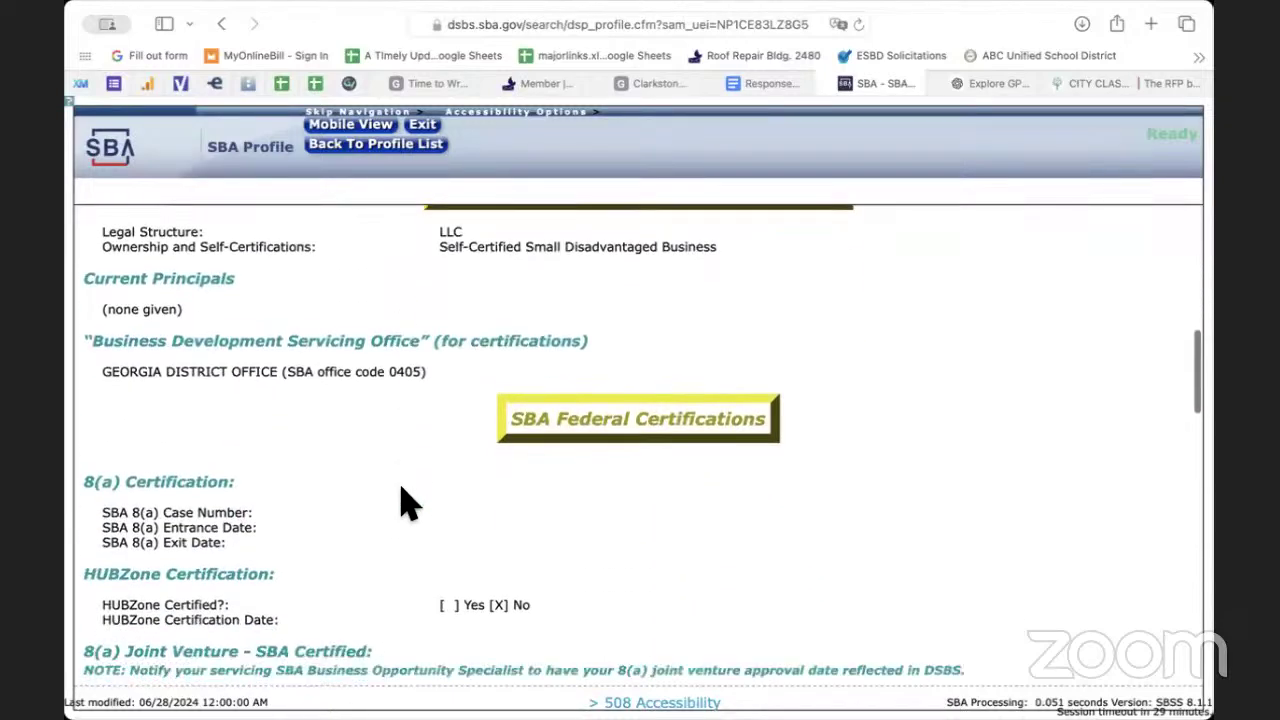
scroll(398, 510, "down", 3)
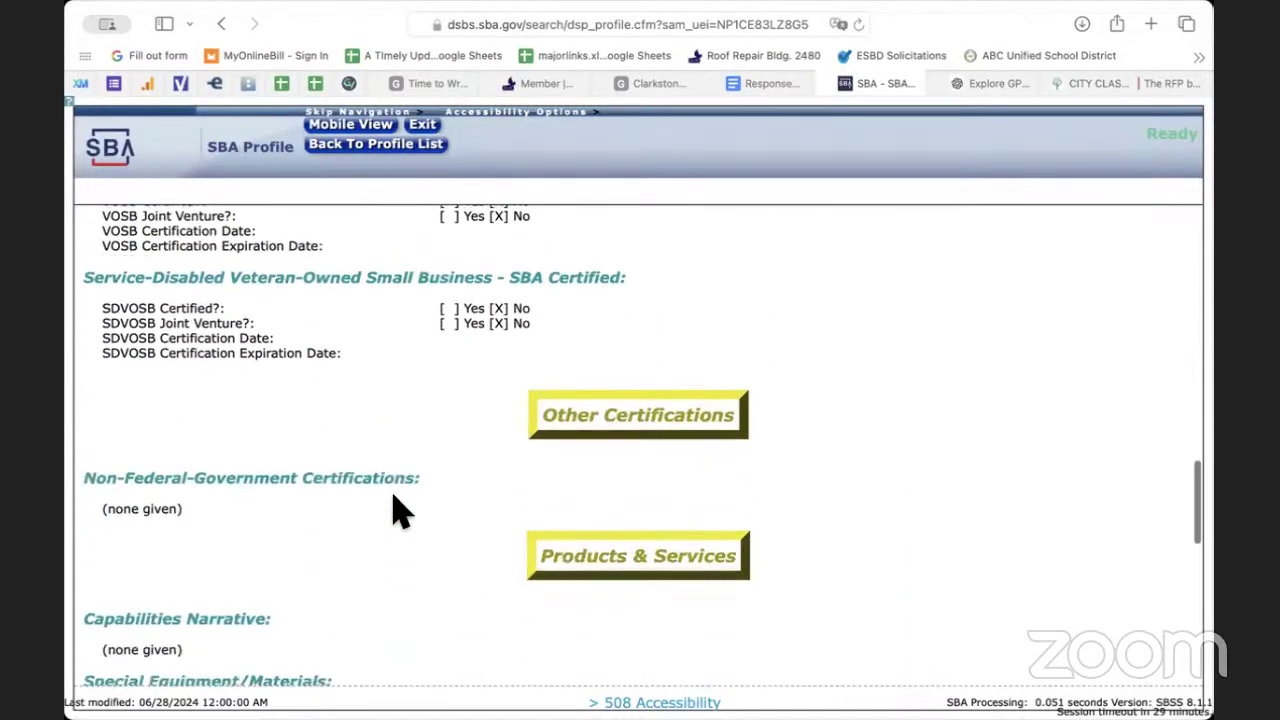
scroll(209, 563, "down", 4)
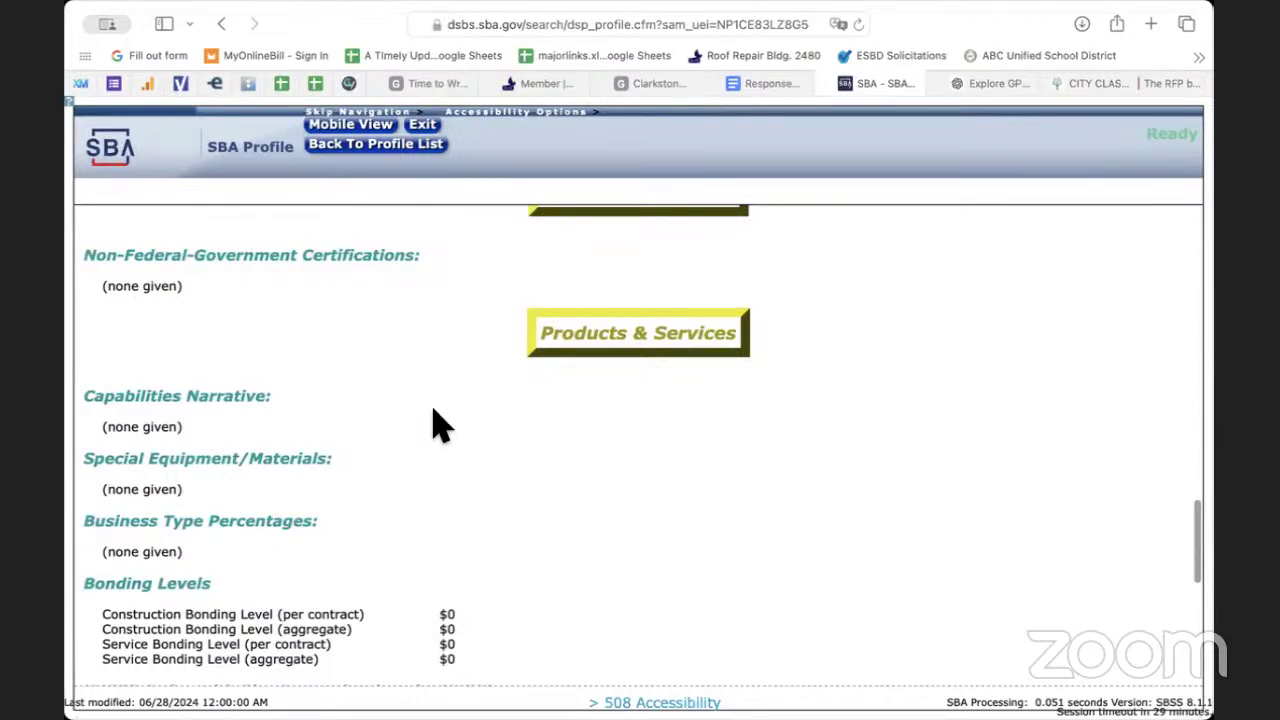
- Return to the RFPDelivery member home page and open the account's My Capabilities page
left_click(554, 84)
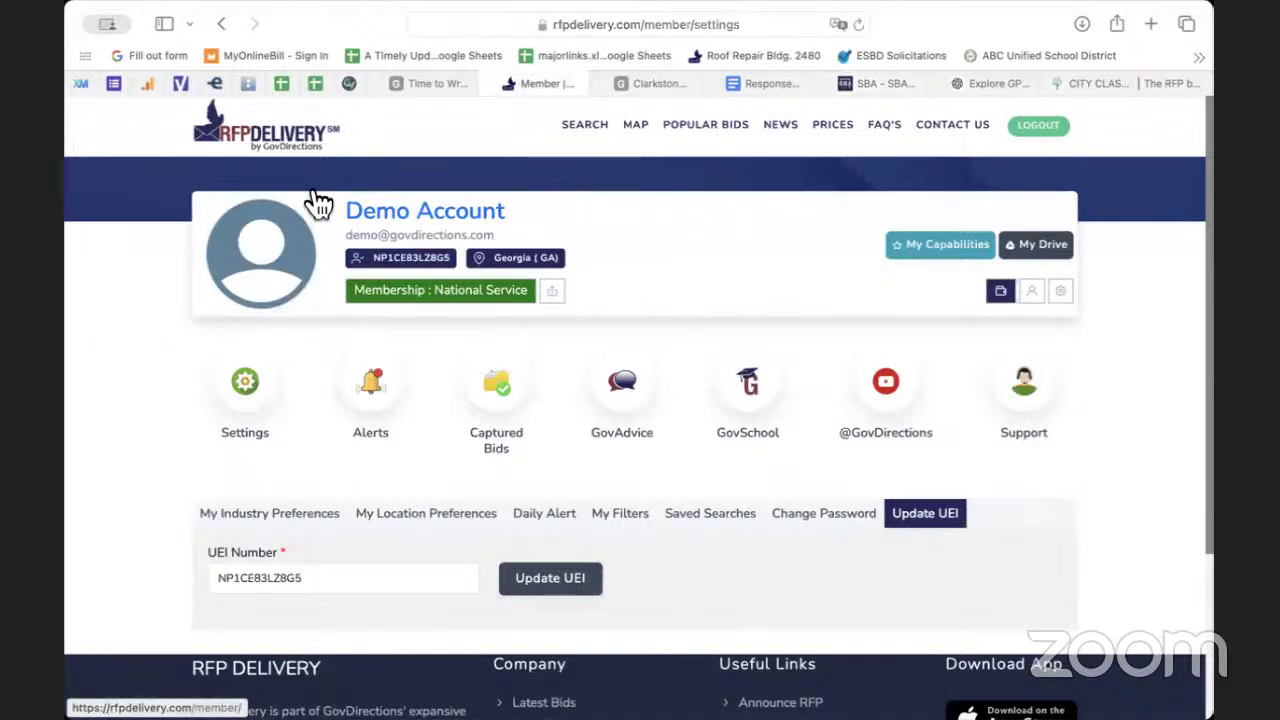
left_click(289, 139)
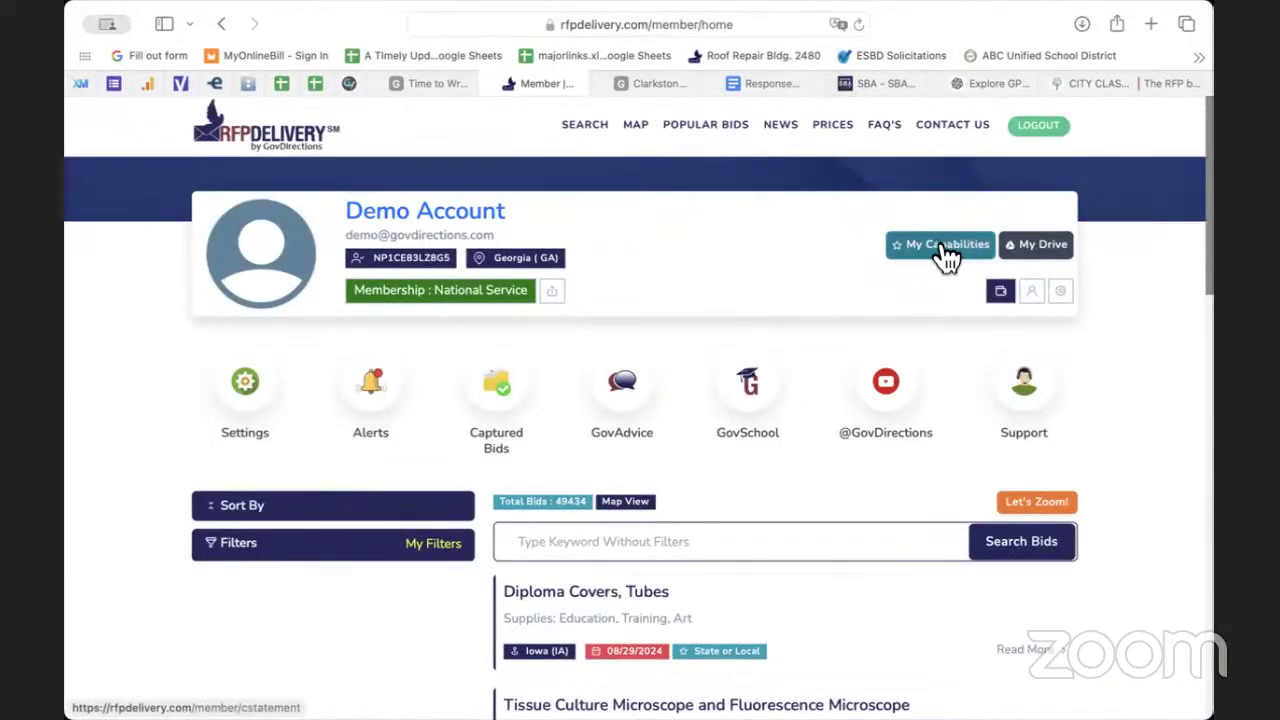
left_click(940, 245)
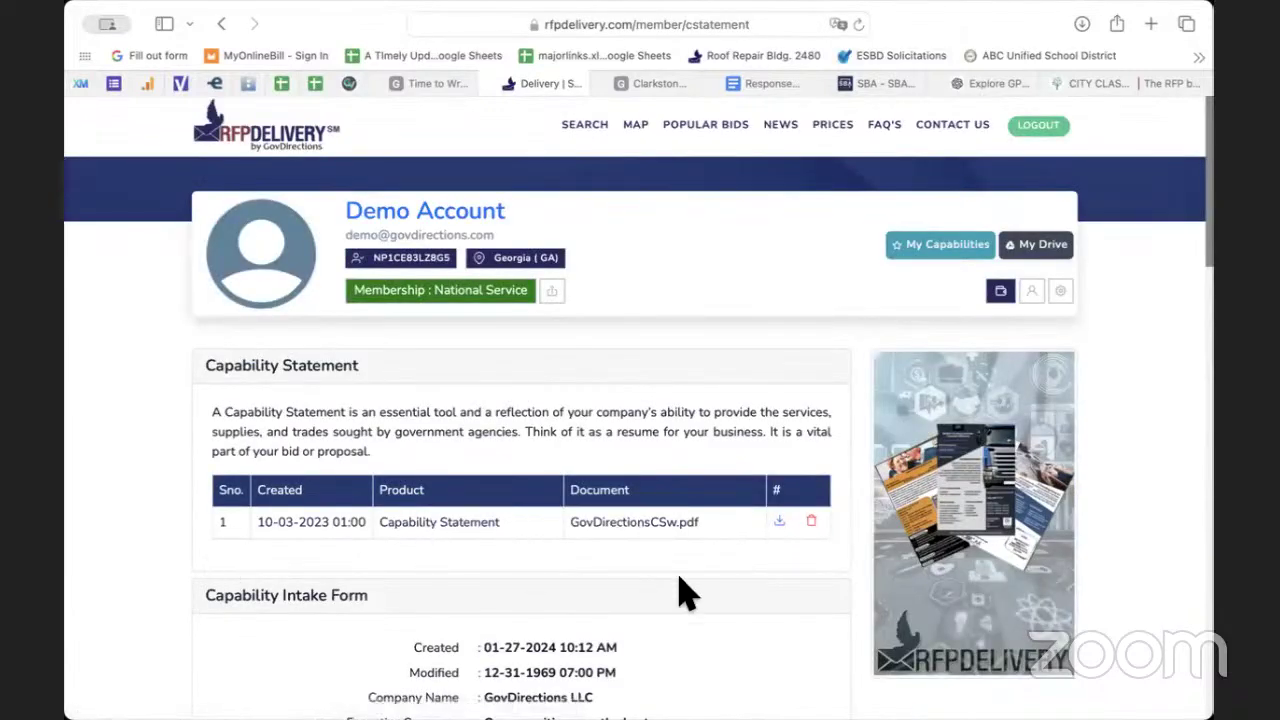
- Open the capability statement GovDirectionsCSw.pdf, read through it, and return to the Capability Statement page
left_click(800, 520)
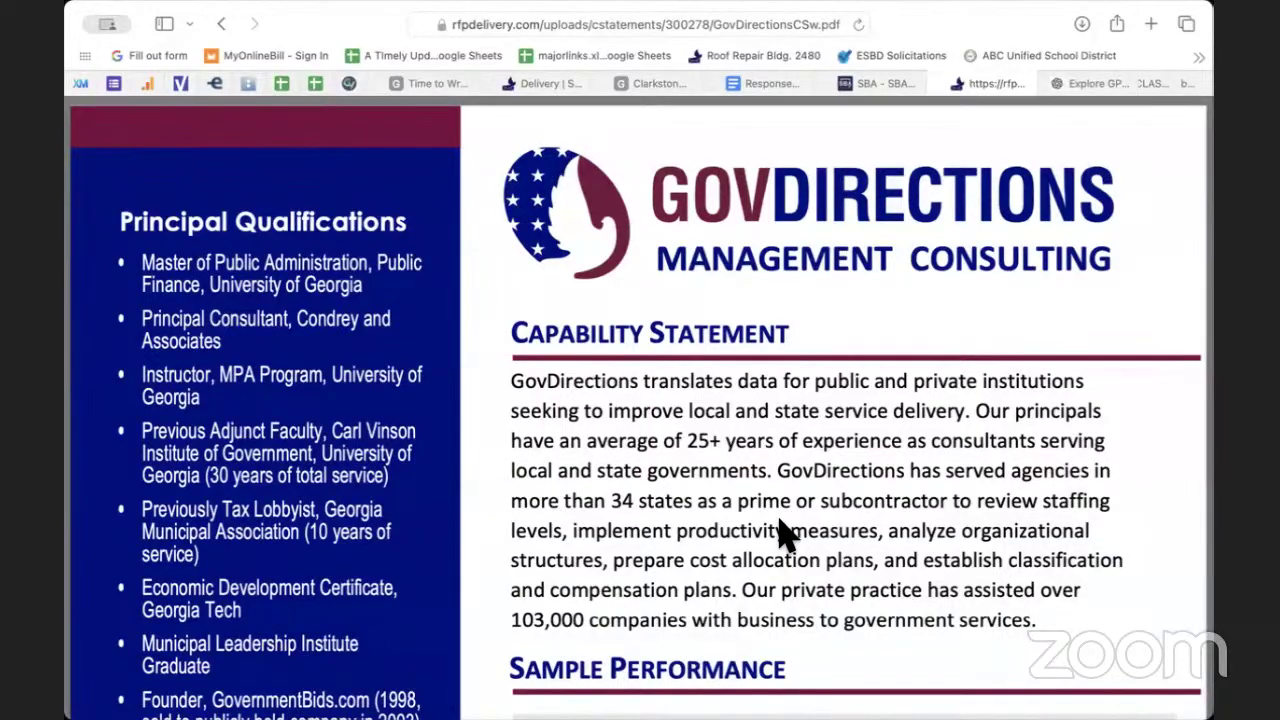
scroll(783, 535, "down", 10)
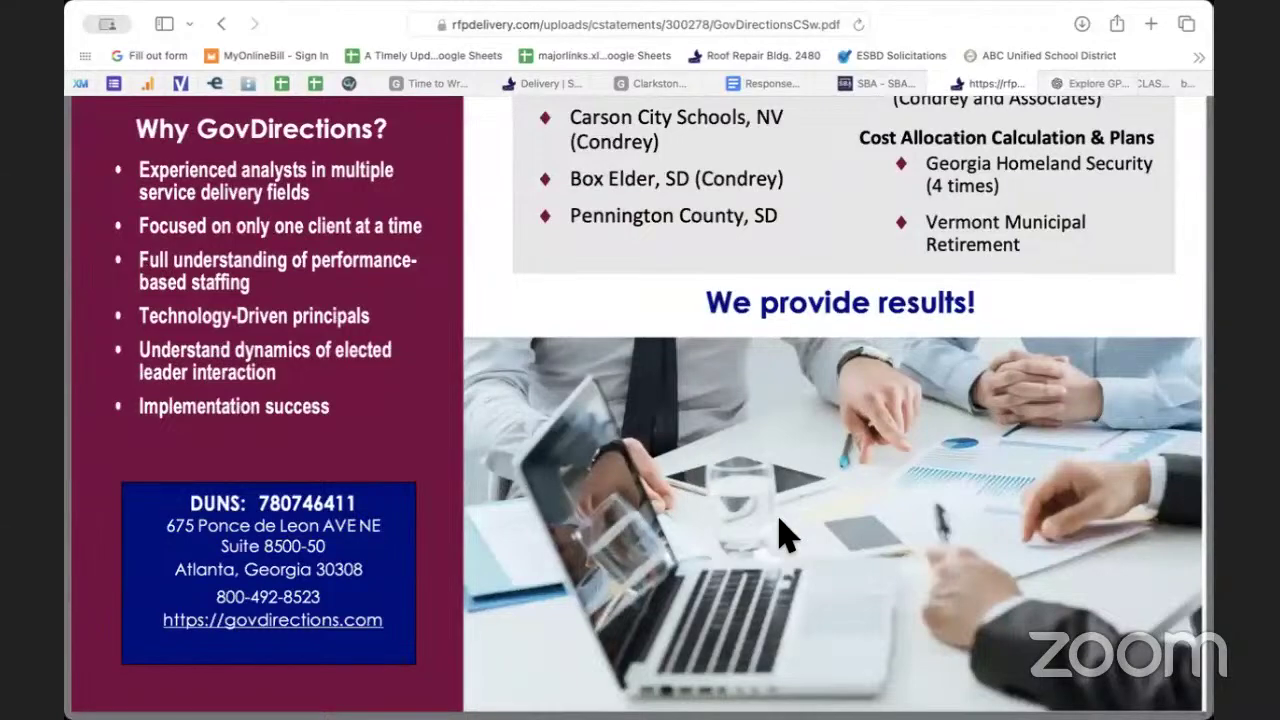
scroll(783, 535, "up", 10)
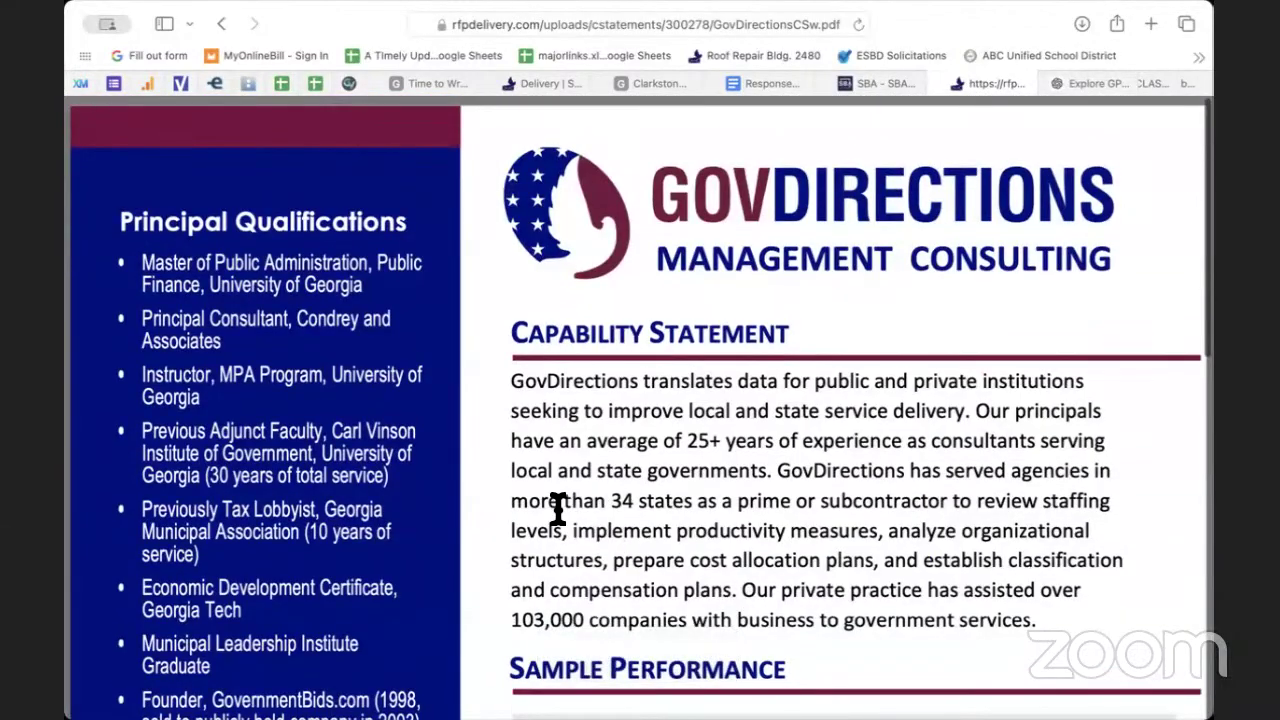
scroll(558, 508, "left", 5)
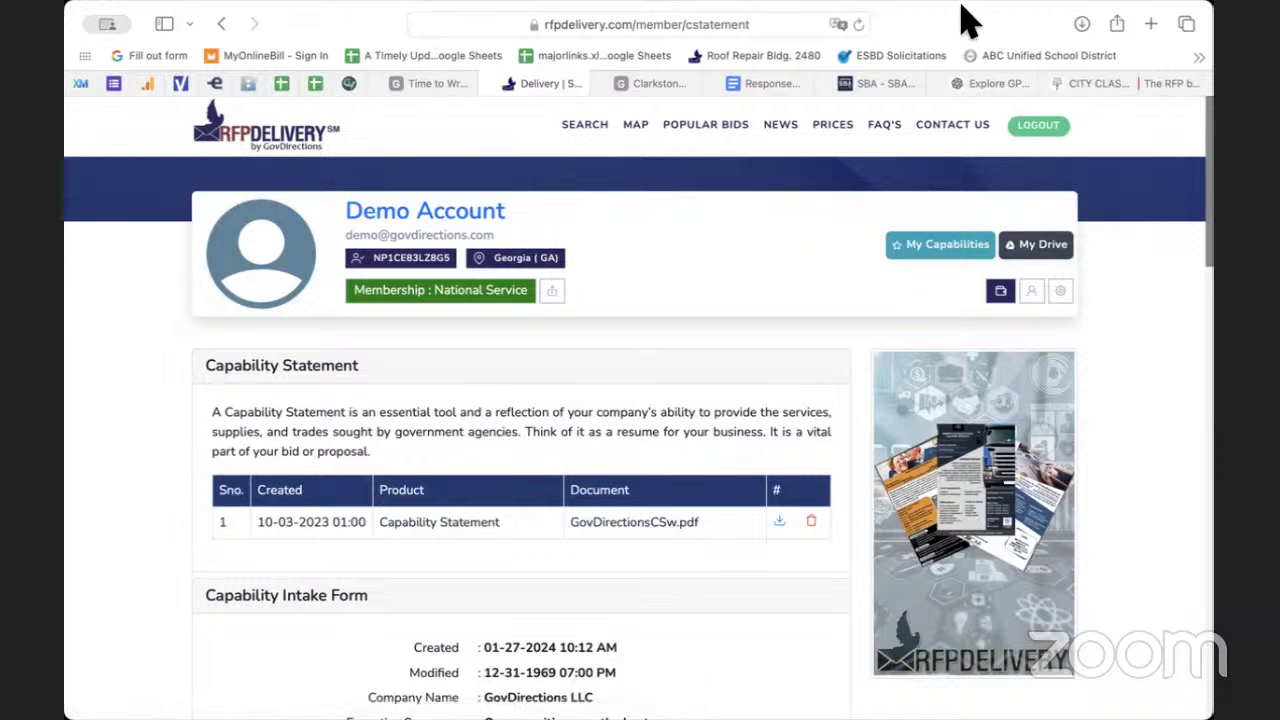
- Open the account's My Drive in Google Drive, view the Templates folder, and return to the GovDirections folder
left_click(1035, 265)
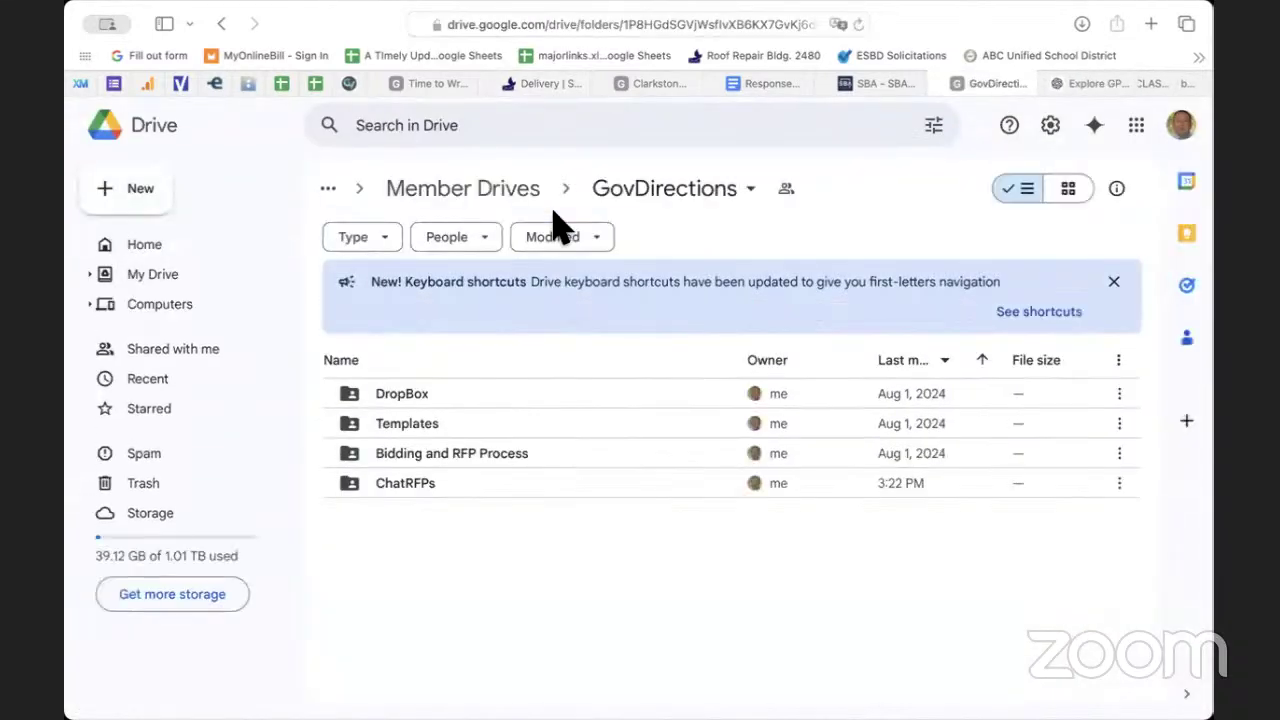
double_click(407, 425)
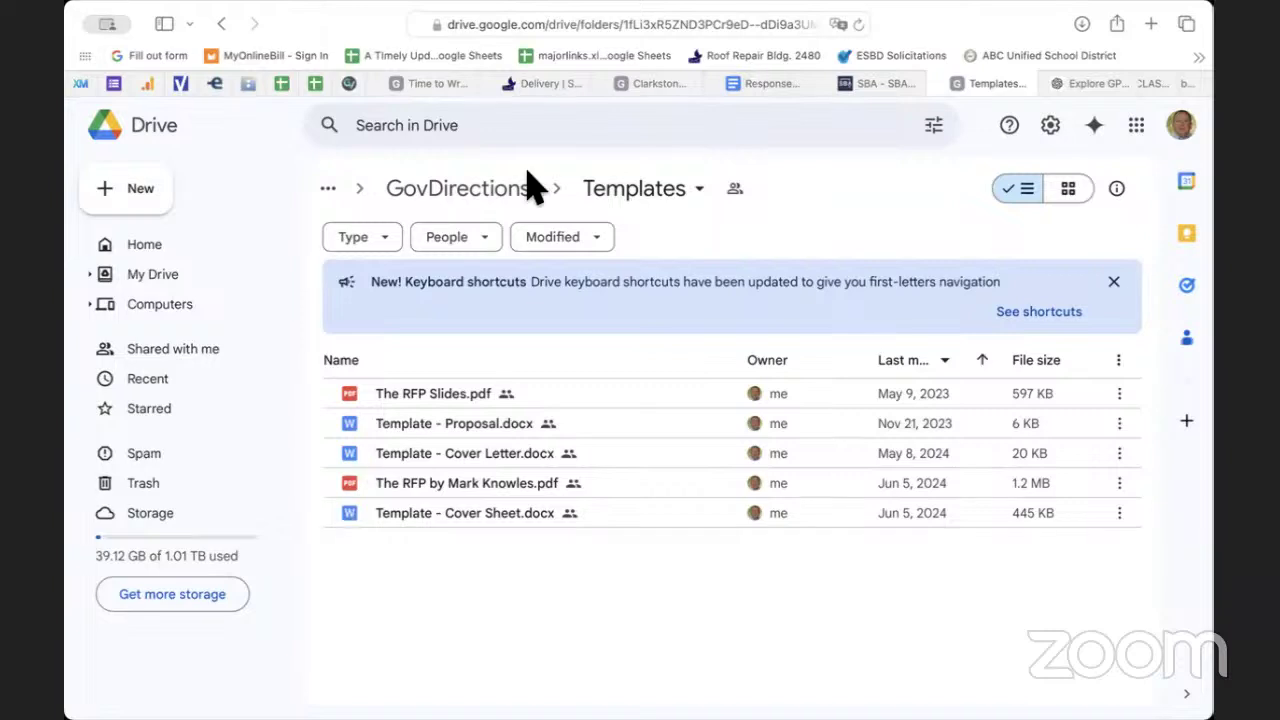
left_click(505, 195)
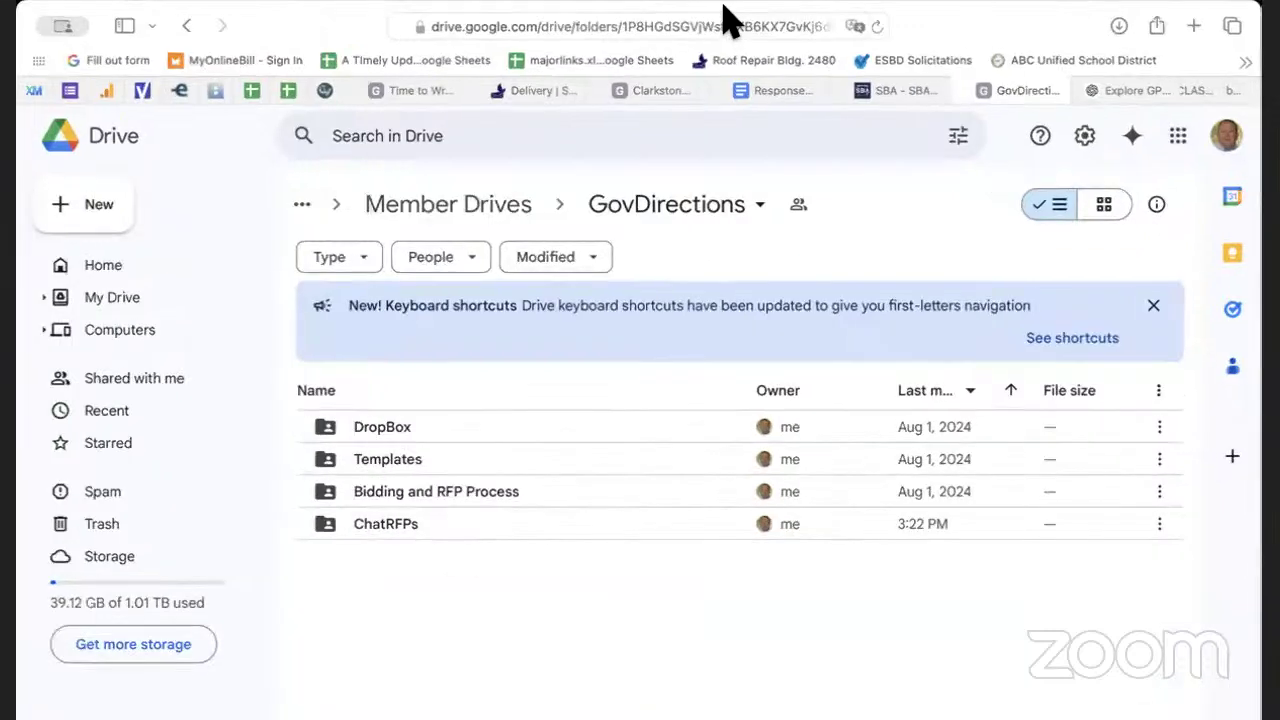
- Visit the GovSchool ChatRFPs page at govschool.com/chatrfps and return to the GovDirections folder in Google Drive
left_click(711, 22)
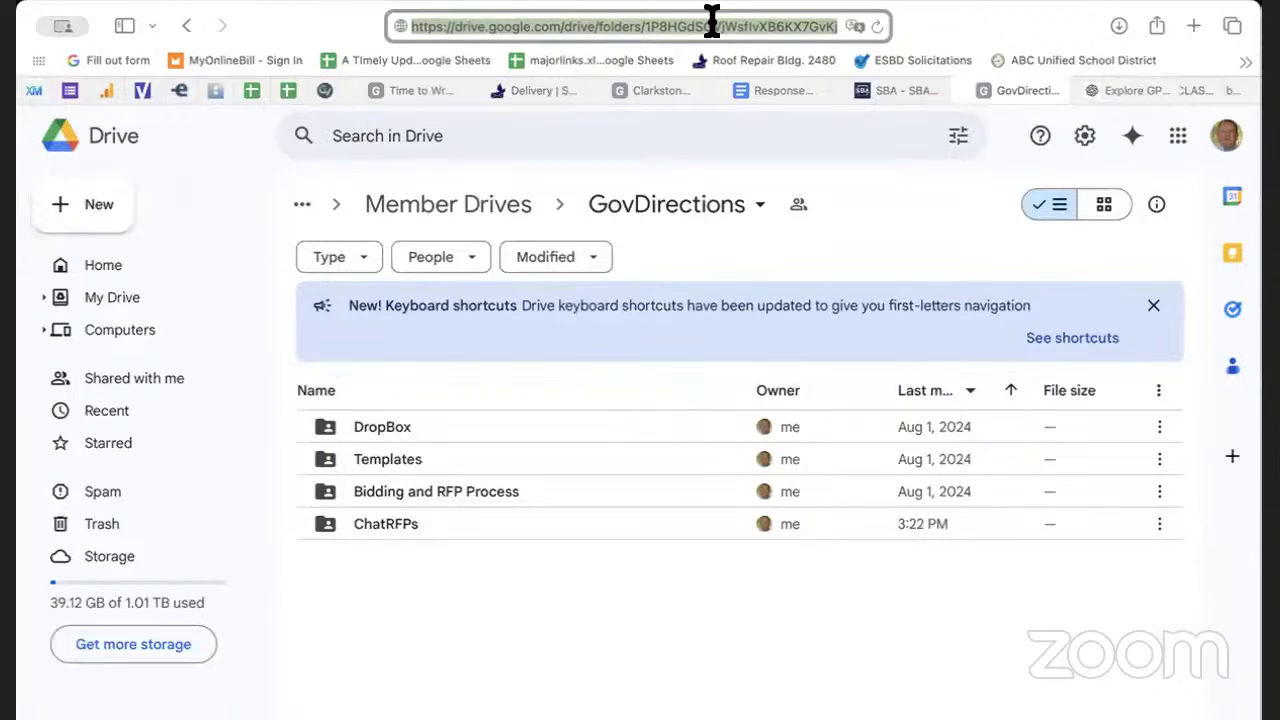
type("chatp")
key("BackSpace")
type("rfps")
key("Return")
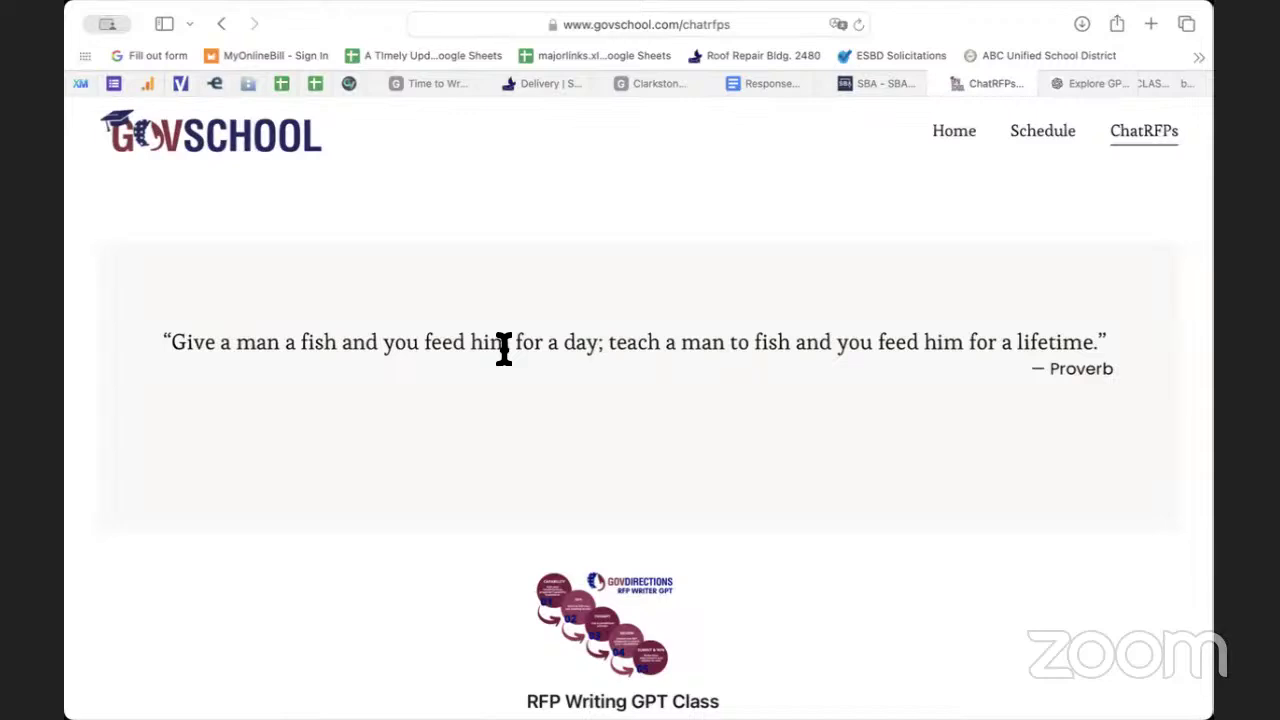
scroll(651, 354, "left", 5)
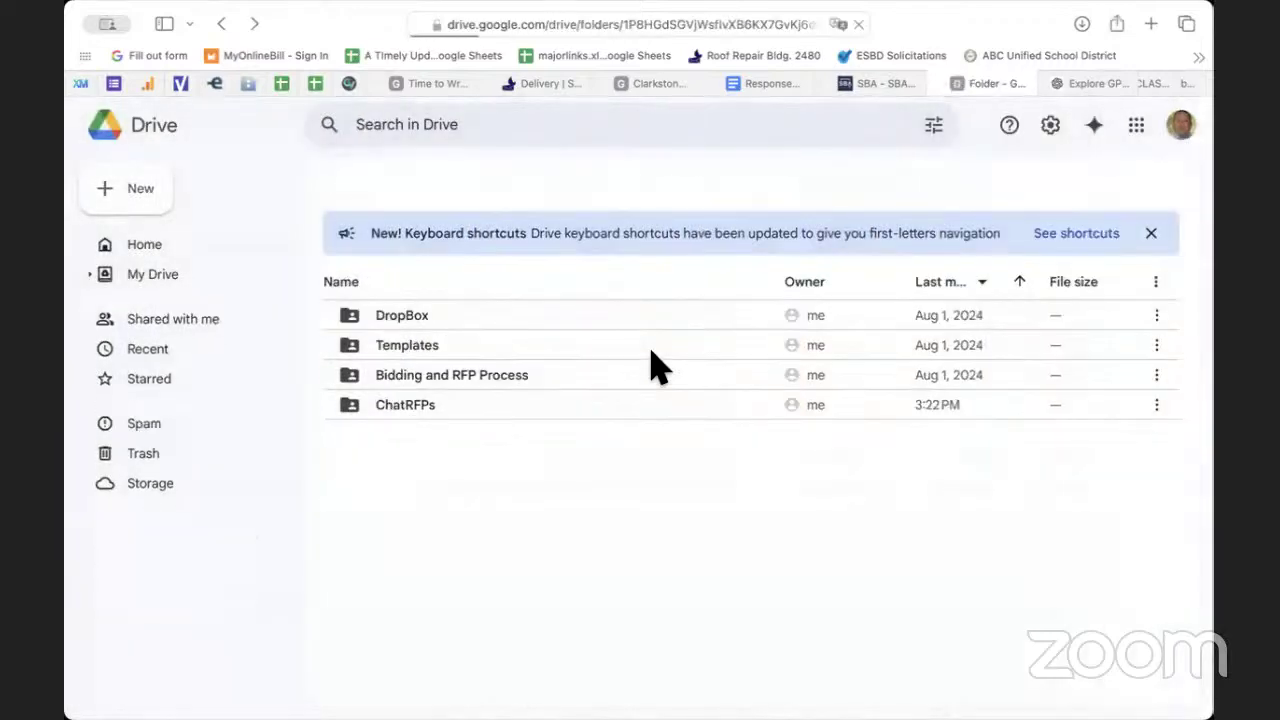
- Open the B. Qualifications folder inside Bidding and RFP Process > RFP Components
left_click(443, 465)
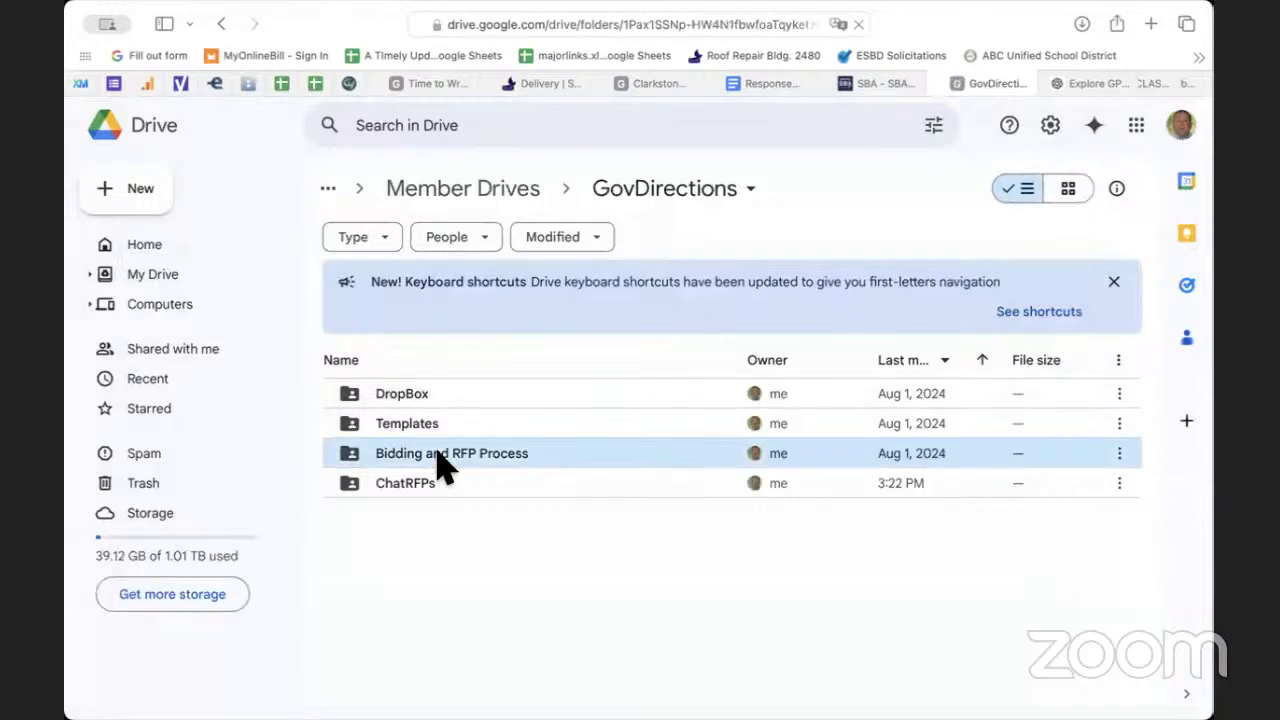
double_click(443, 465)
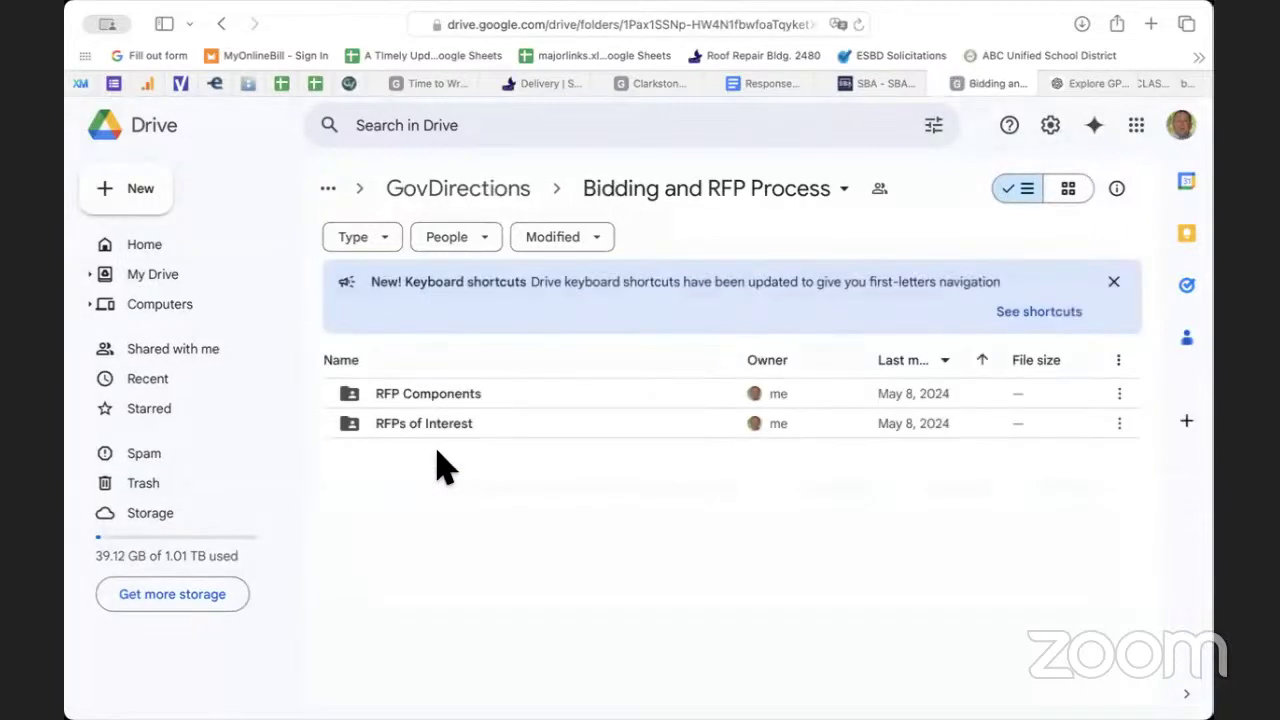
left_click(428, 395)
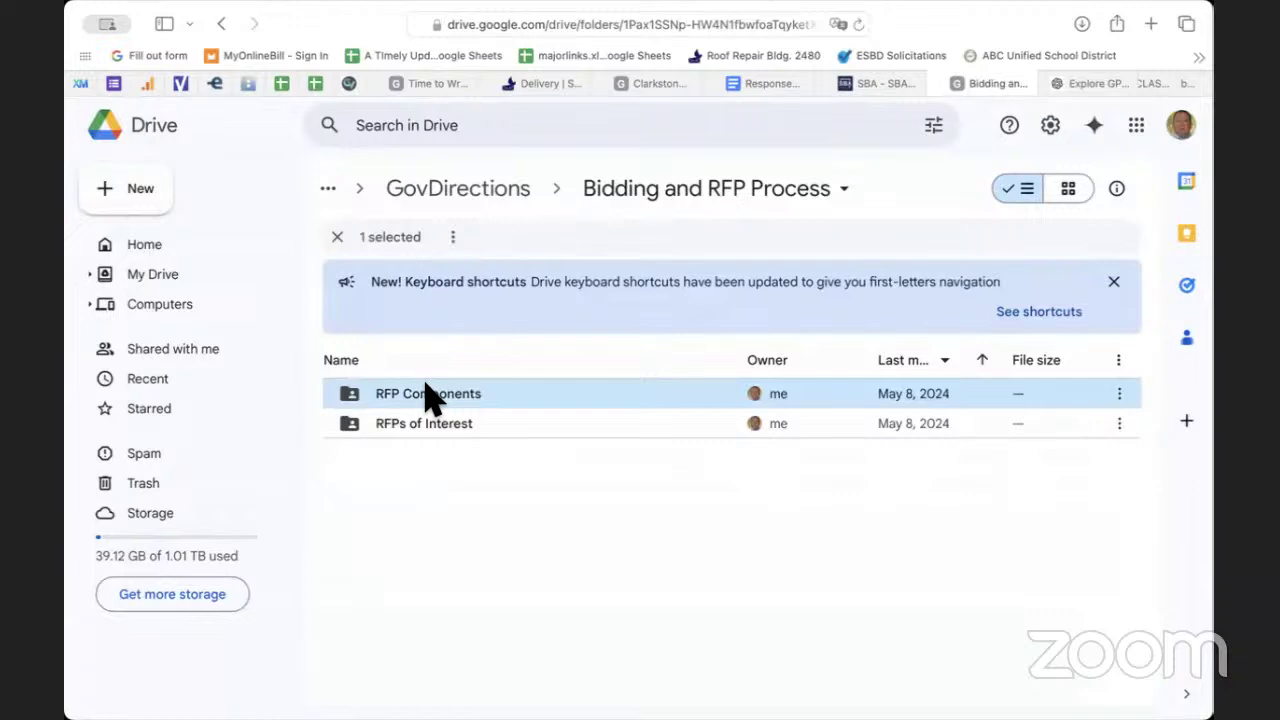
double_click(428, 395)
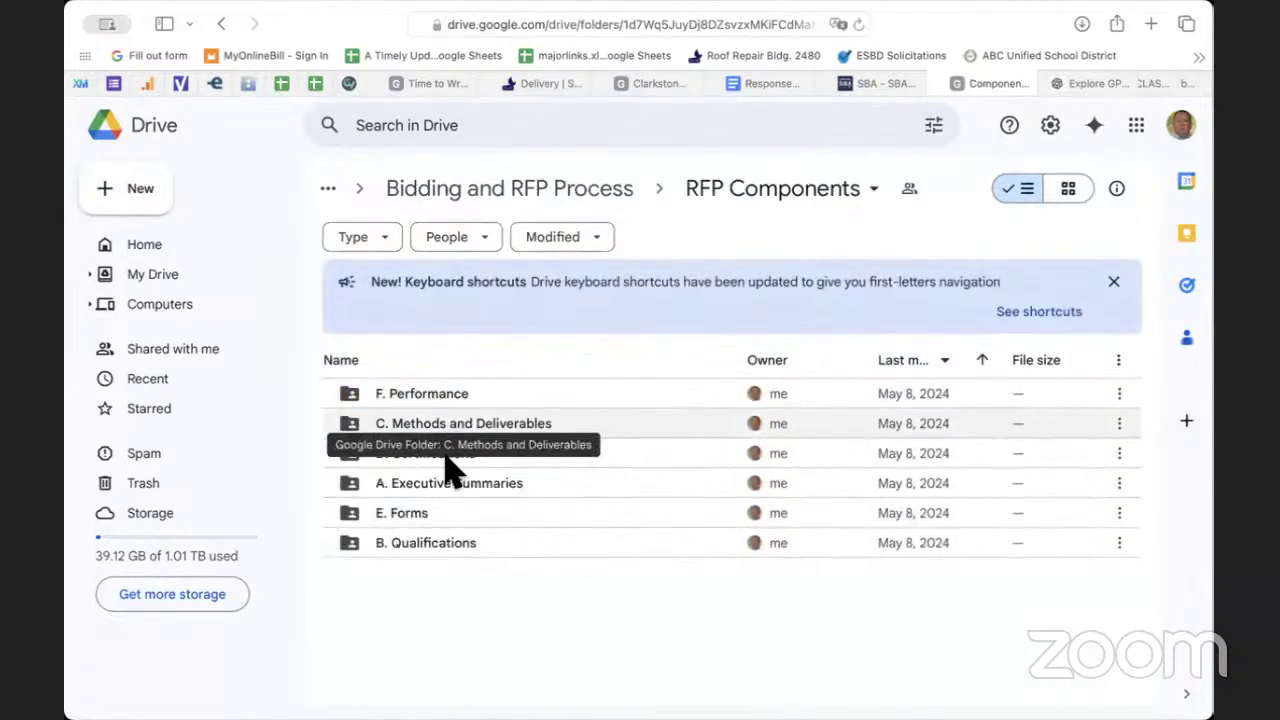
double_click(436, 545)
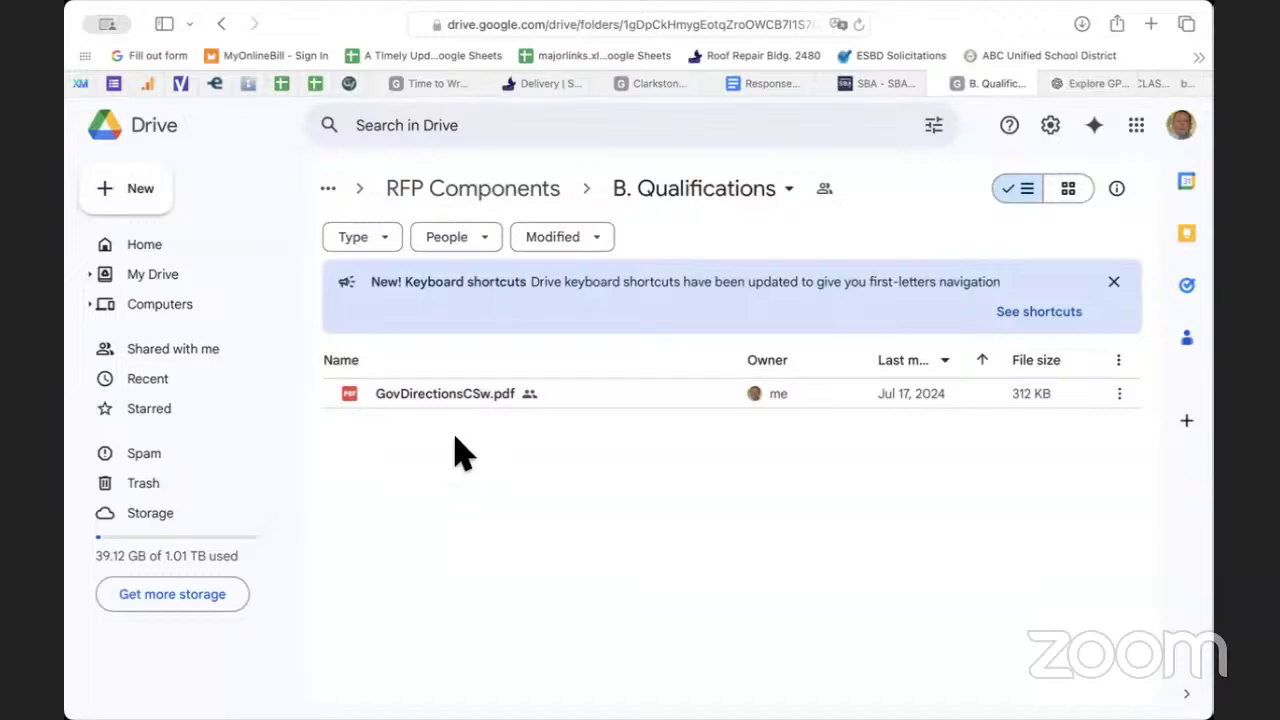
- Open the Clarkston September 17 folder under Bidding and RFP Process > RFPs of Interest > 1. Active
left_click(518, 196)
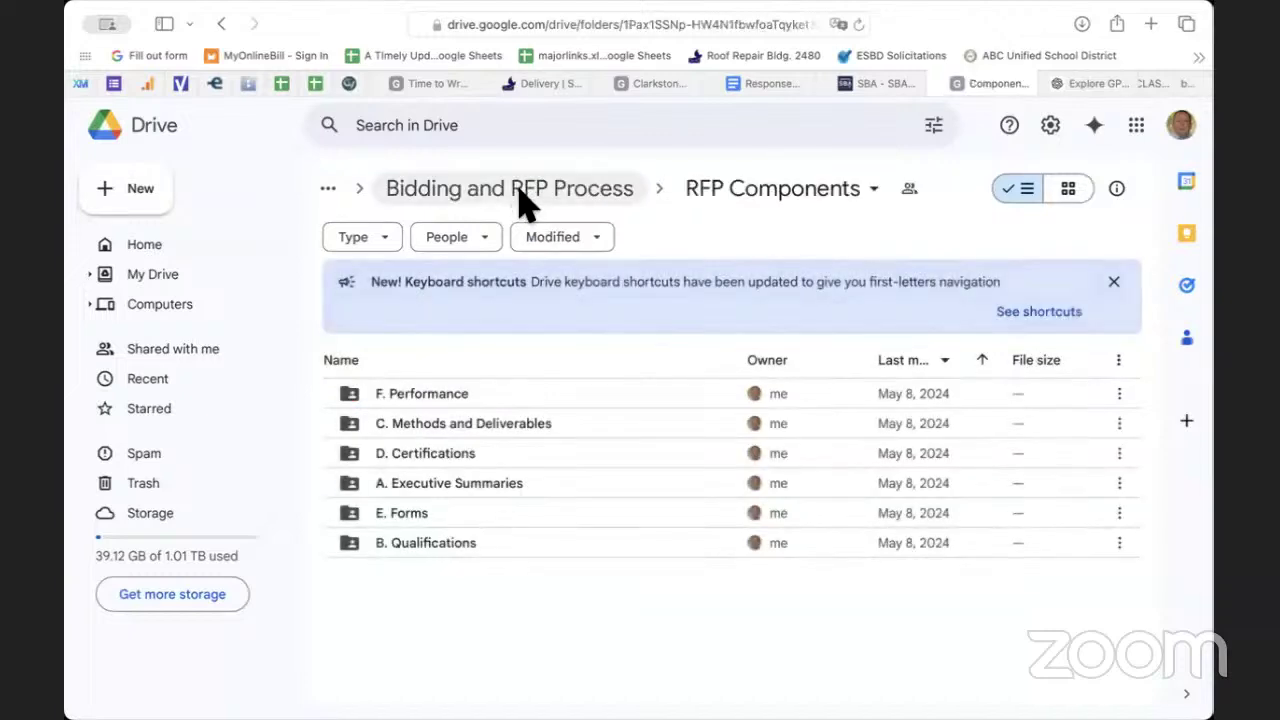
left_click(522, 202)
double_click(424, 428)
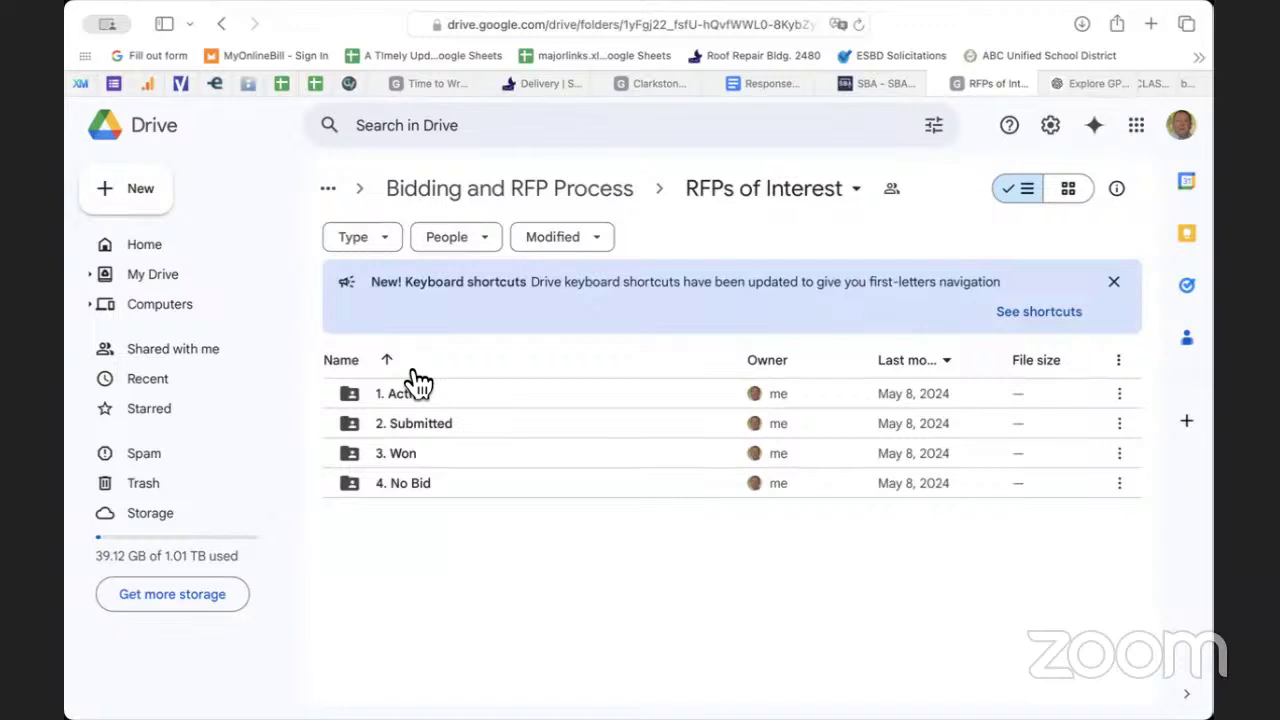
double_click(405, 392)
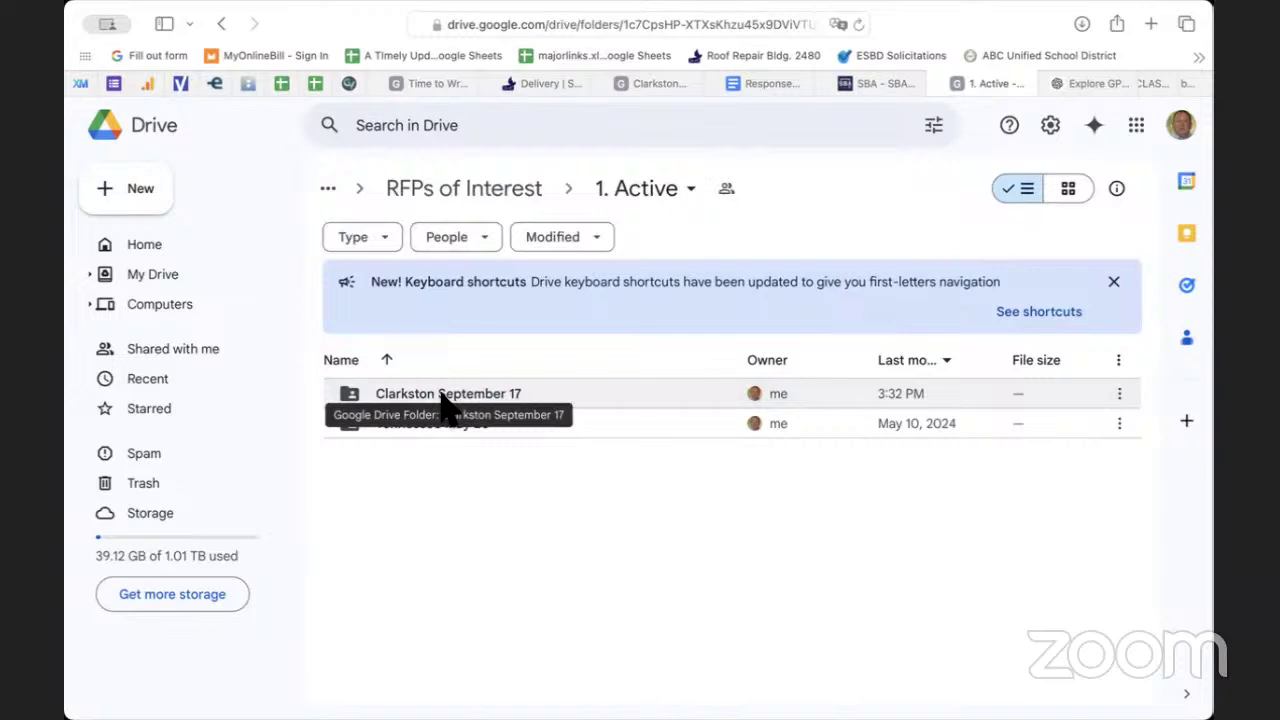
left_click(443, 395)
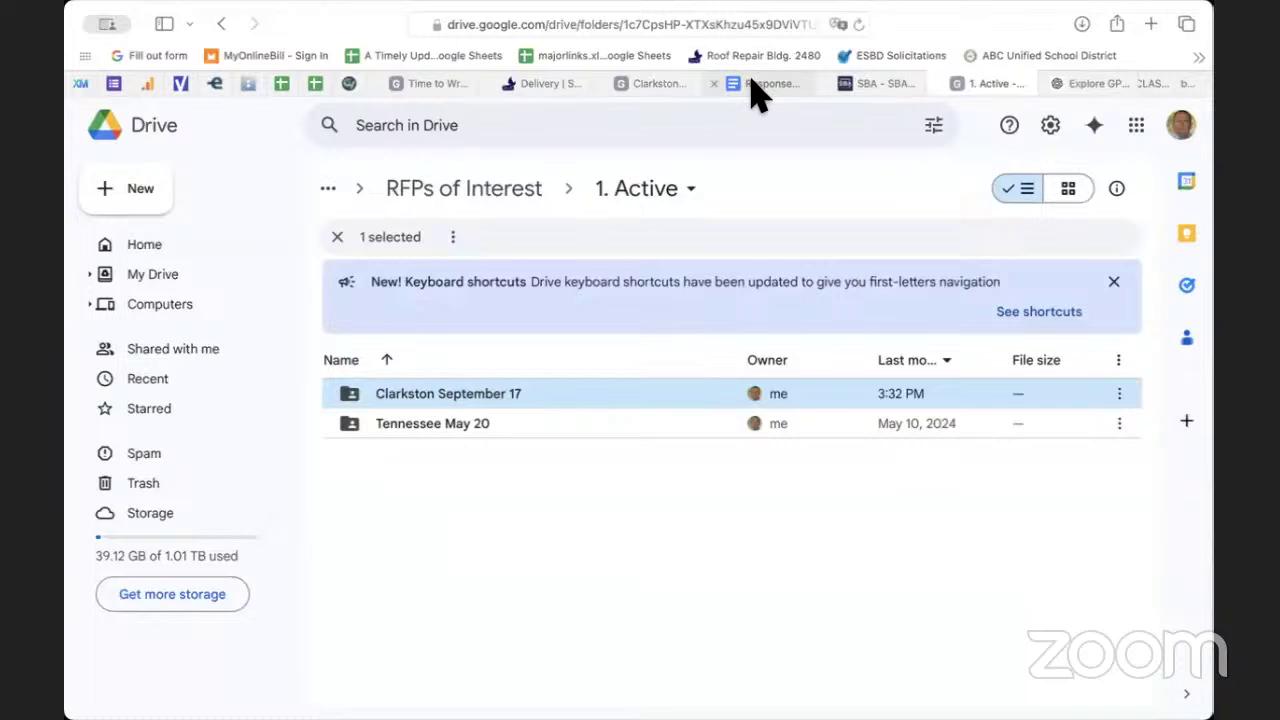
double_click(410, 400)
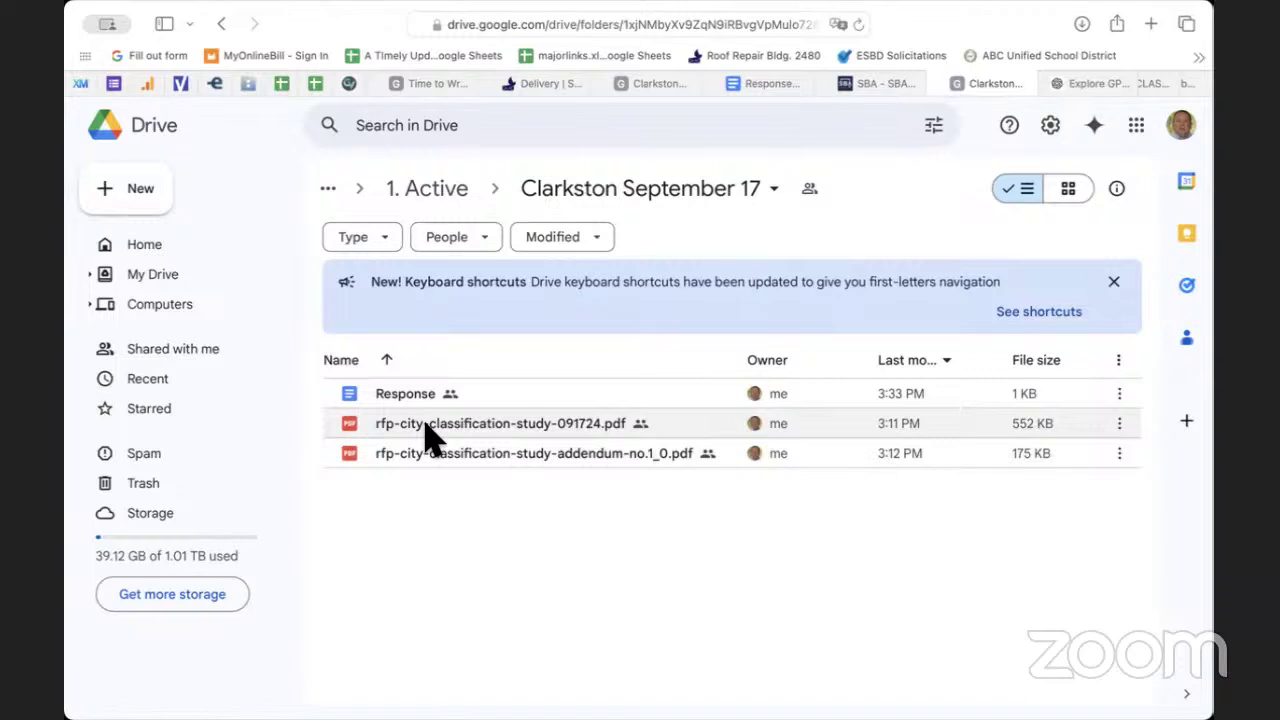
- Open rfp-city-classification-study-091724.pdf and look through its advertisement, timeline, bidder instructions and terms and conditions
double_click(427, 426)
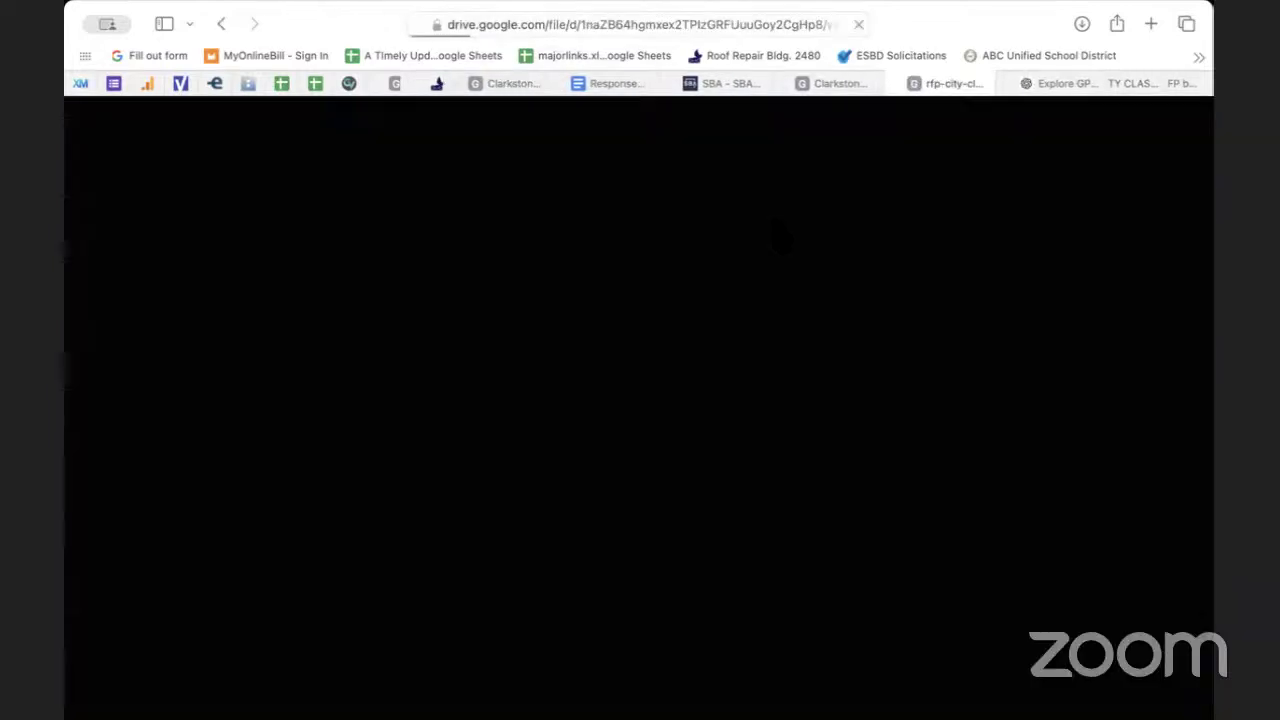
scroll(651, 466, "down", 10)
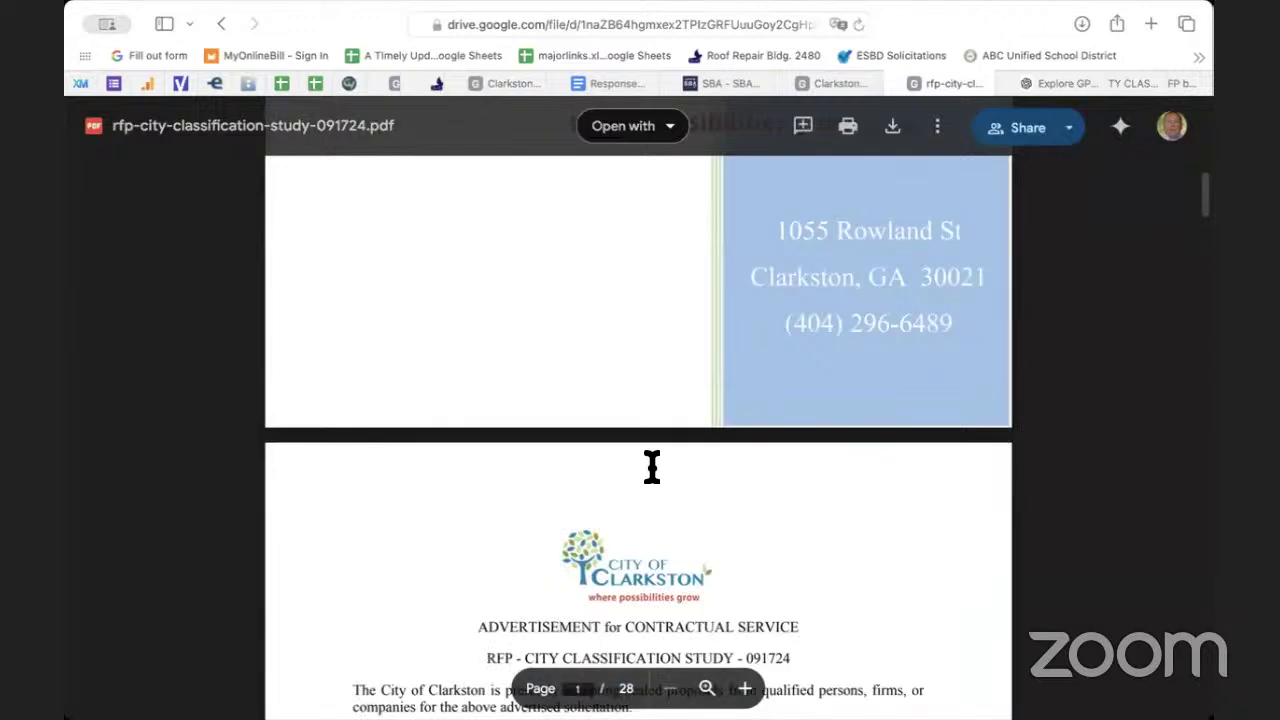
scroll(651, 466, "down", 10)
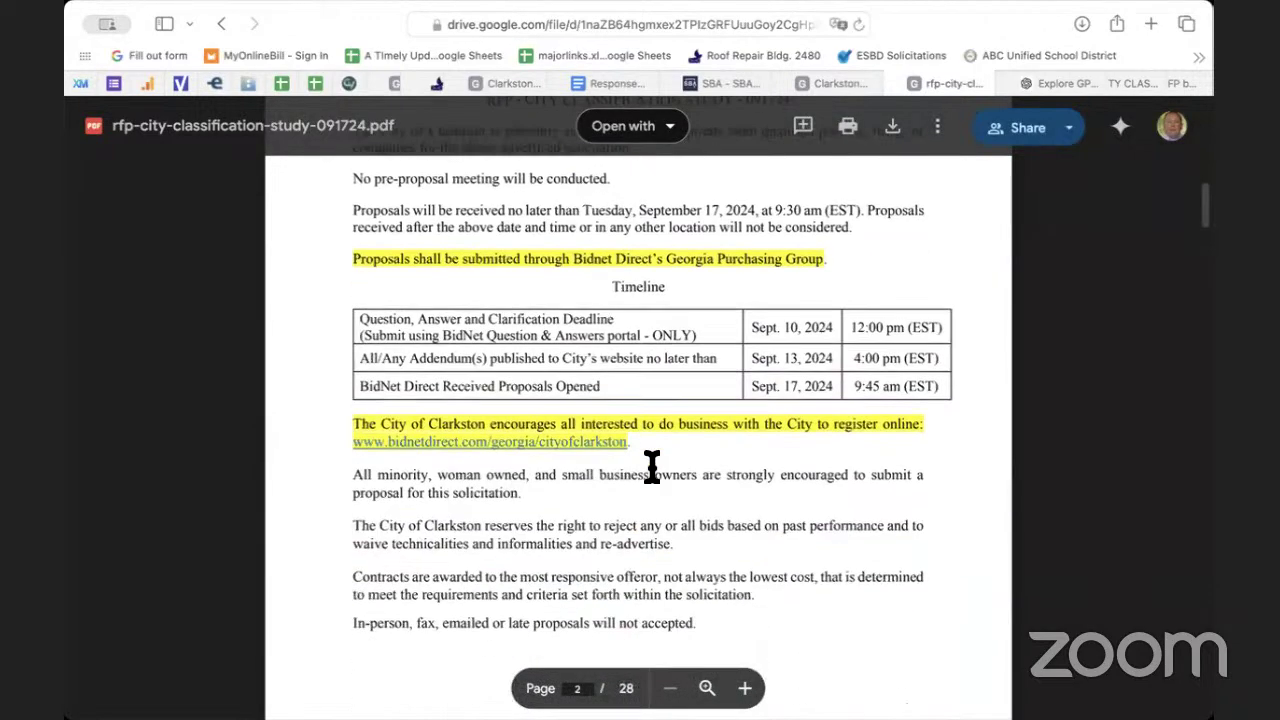
scroll(651, 466, "down", 15)
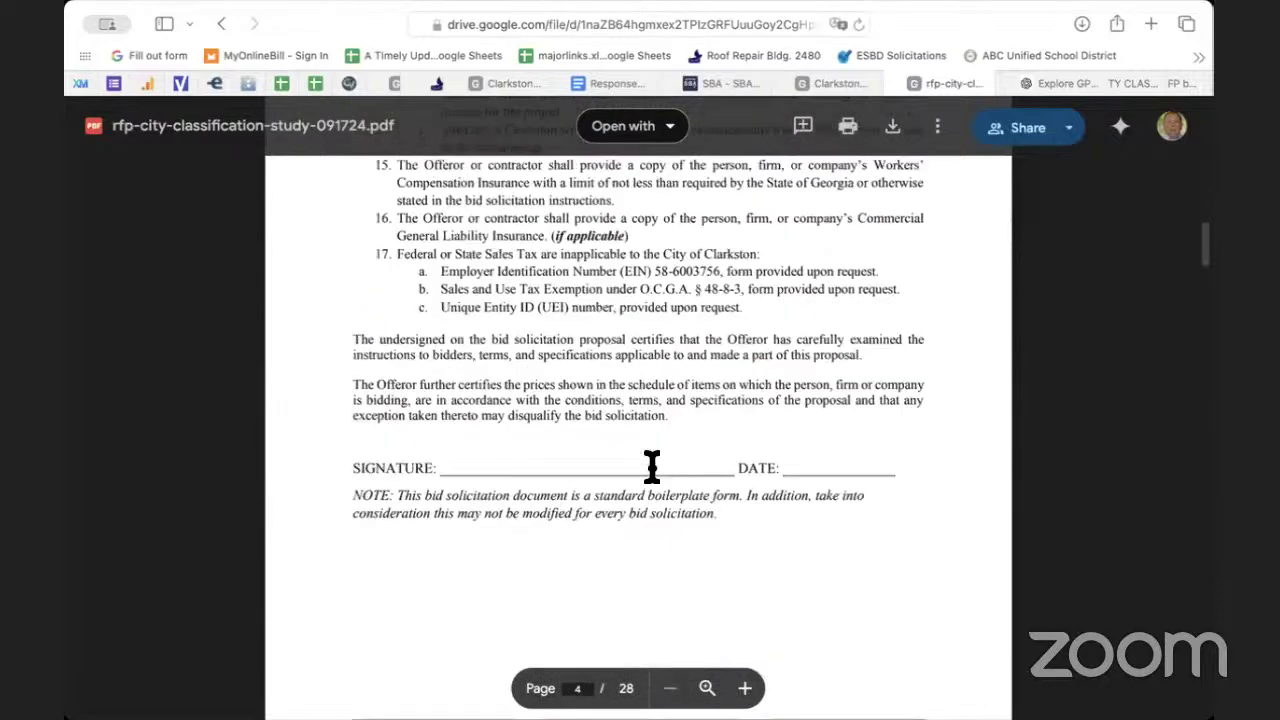
scroll(651, 466, "down", 5)
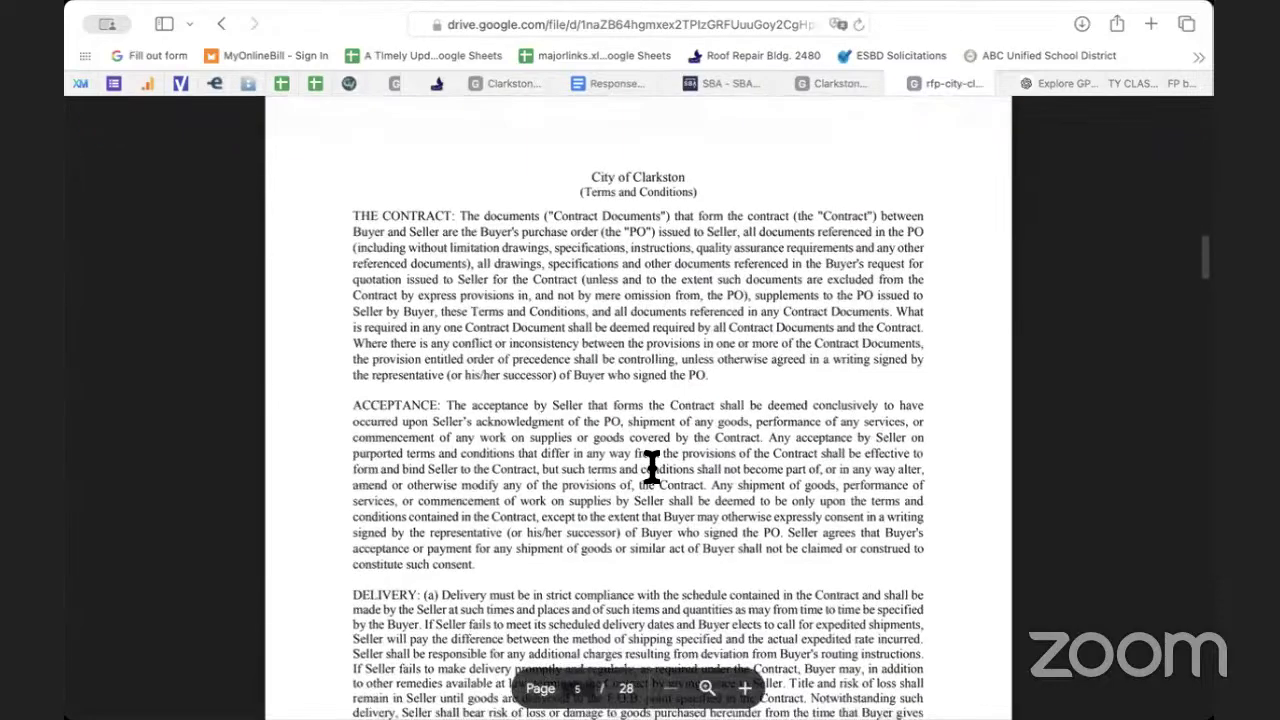
- Switch to the Response document and look over its Status and Action Item table and the insert options
left_click(614, 82)
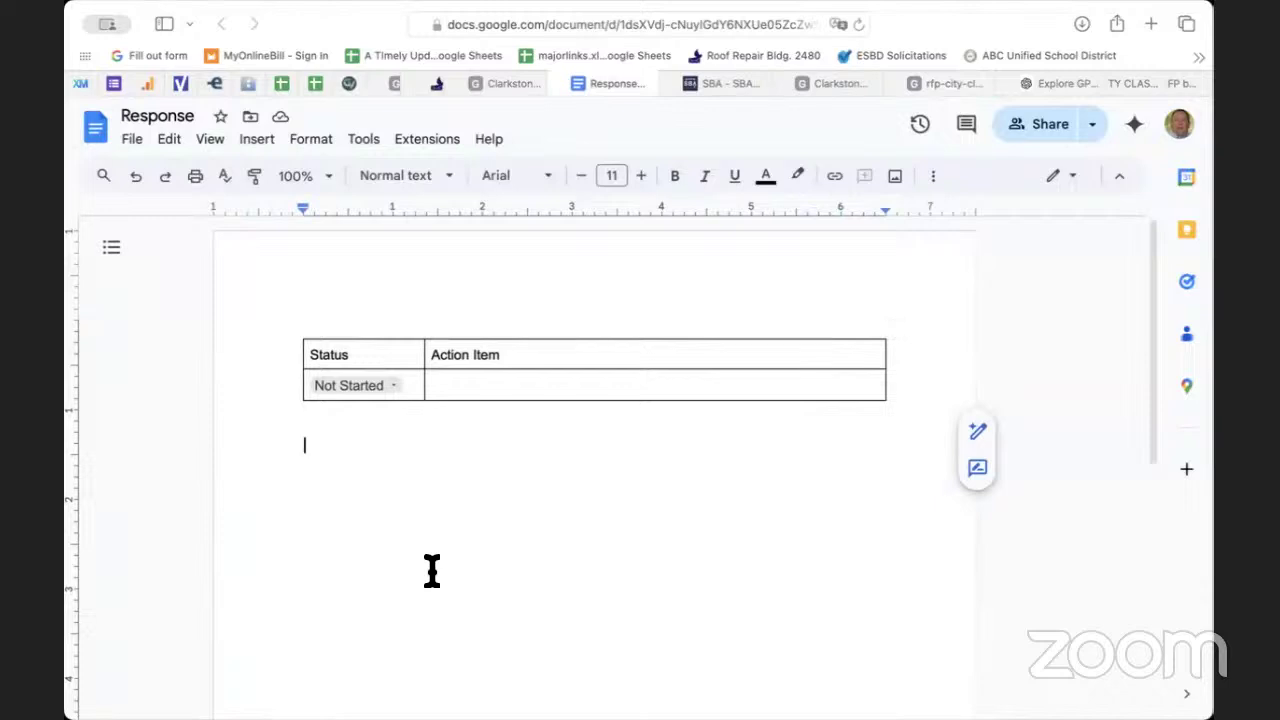
left_click(280, 326)
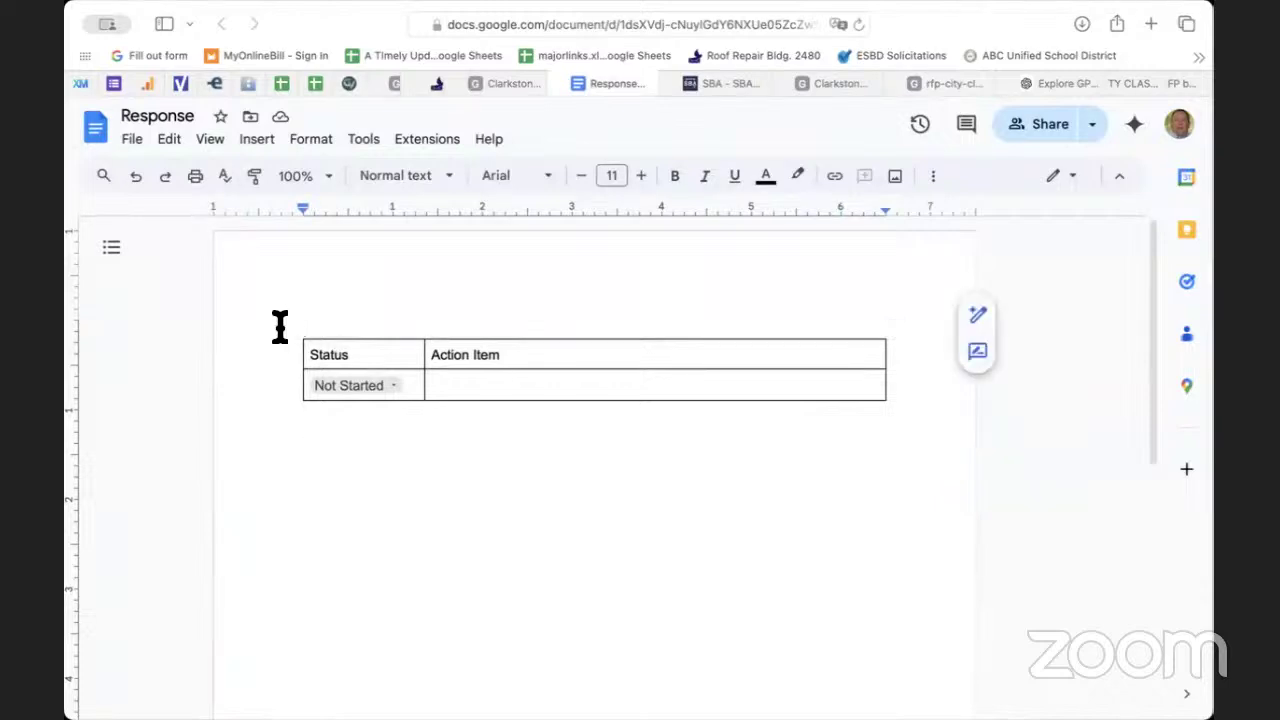
left_click_drag(280, 329, 280, 436)
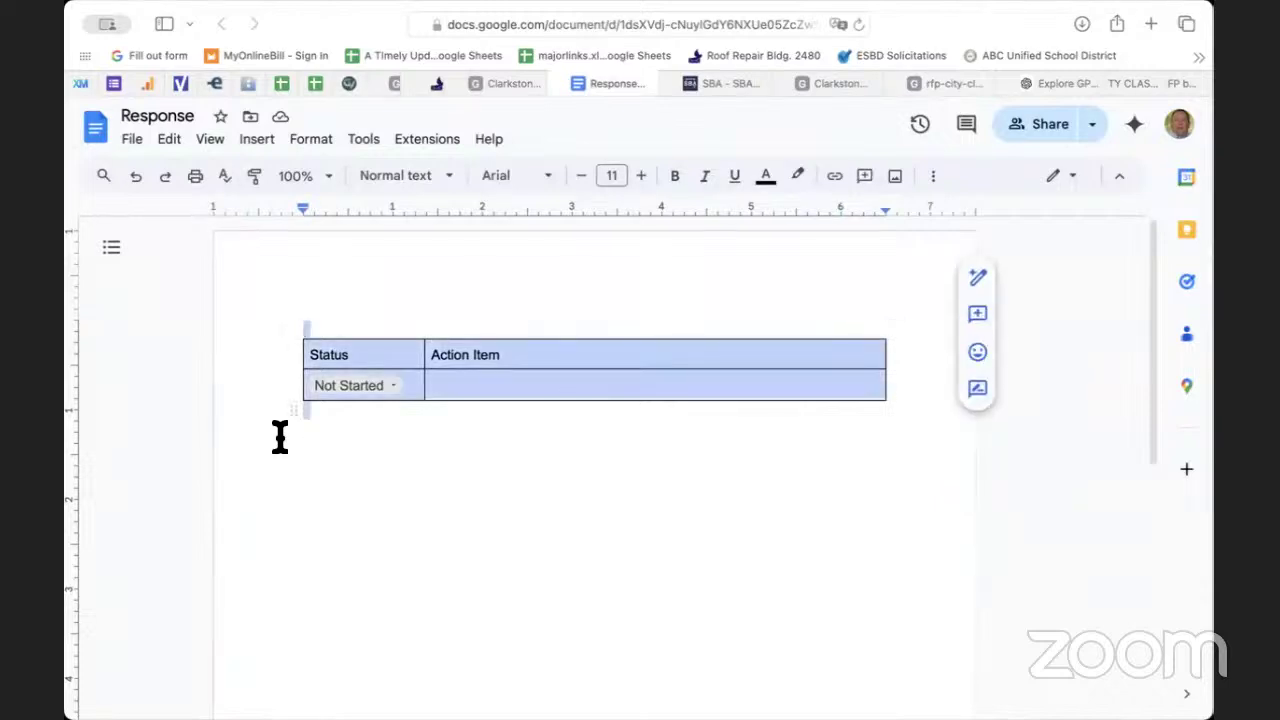
left_click(260, 146)
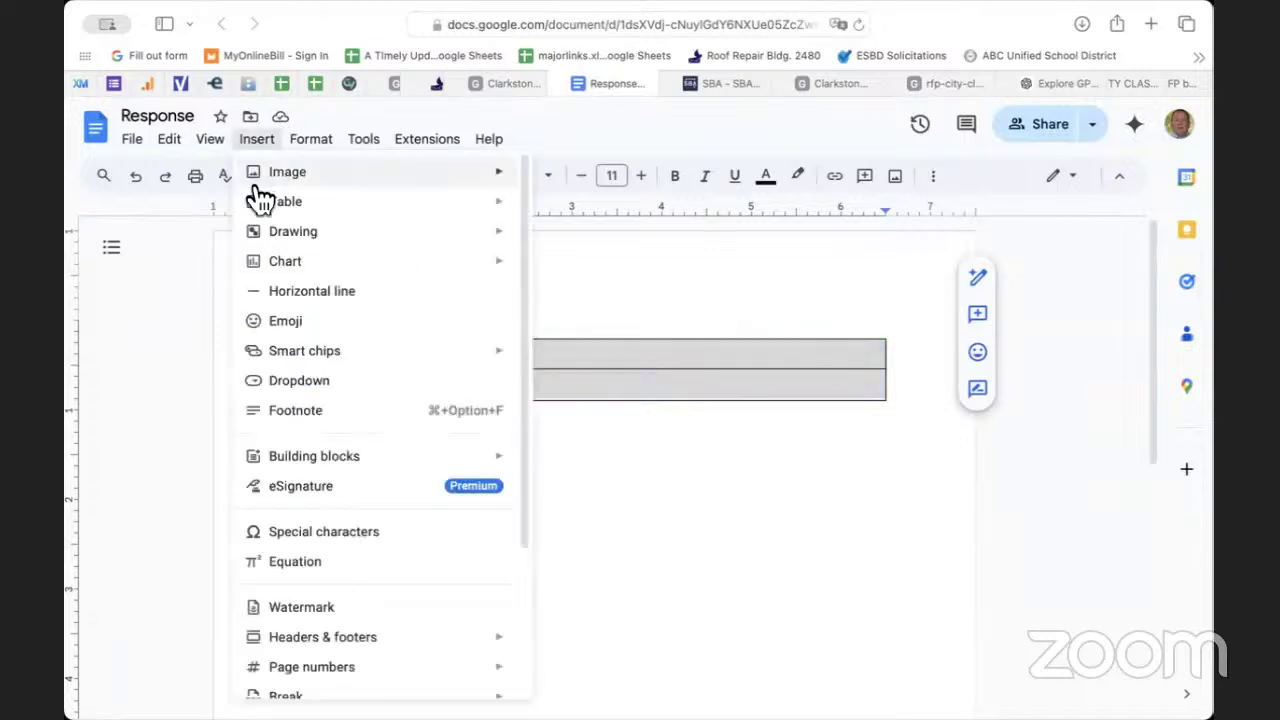
left_click(676, 443)
- Enter "Tahoma Pt 11 requirement" as the first action item, add a table row, and view the item's status options
left_click(594, 383)
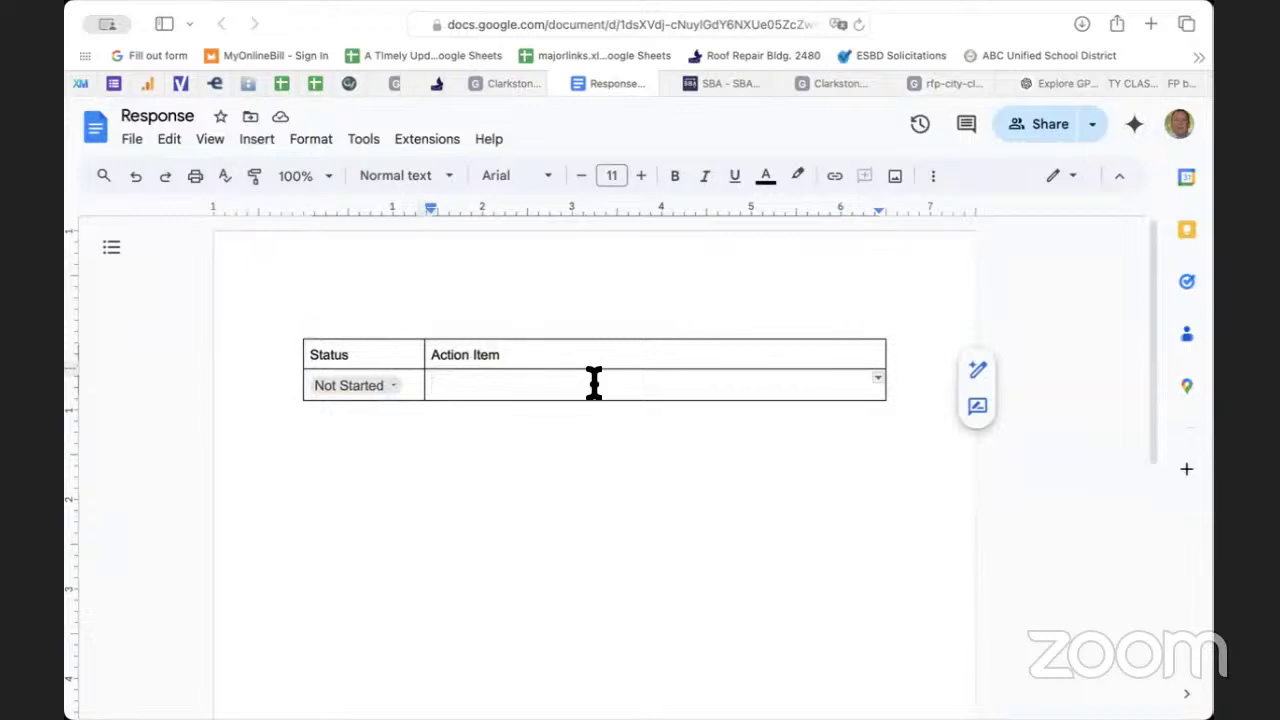
type("Tahoma Pt 11 requirement")
key("Tab")
left_click(373, 385)
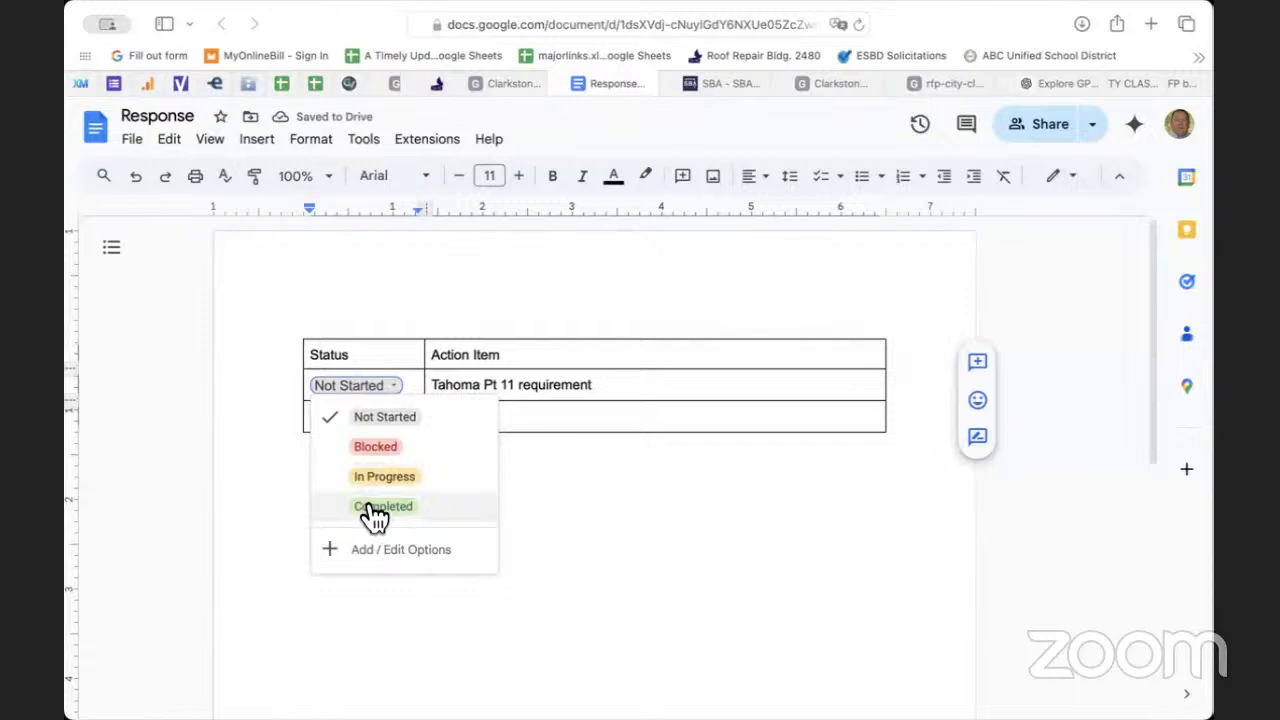
- Add the action items "Cover Sheet" and "Cover letter" to the table, followed by a new empty row
left_click(552, 415)
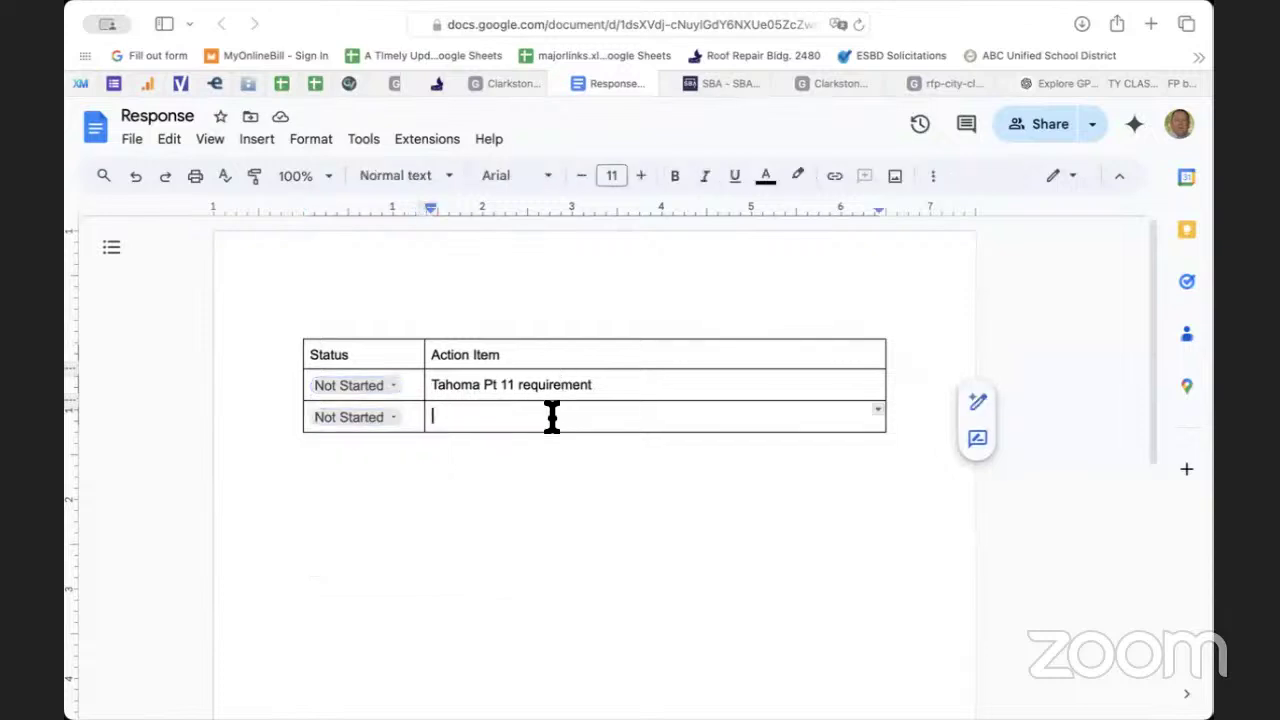
type("Cover Sheet")
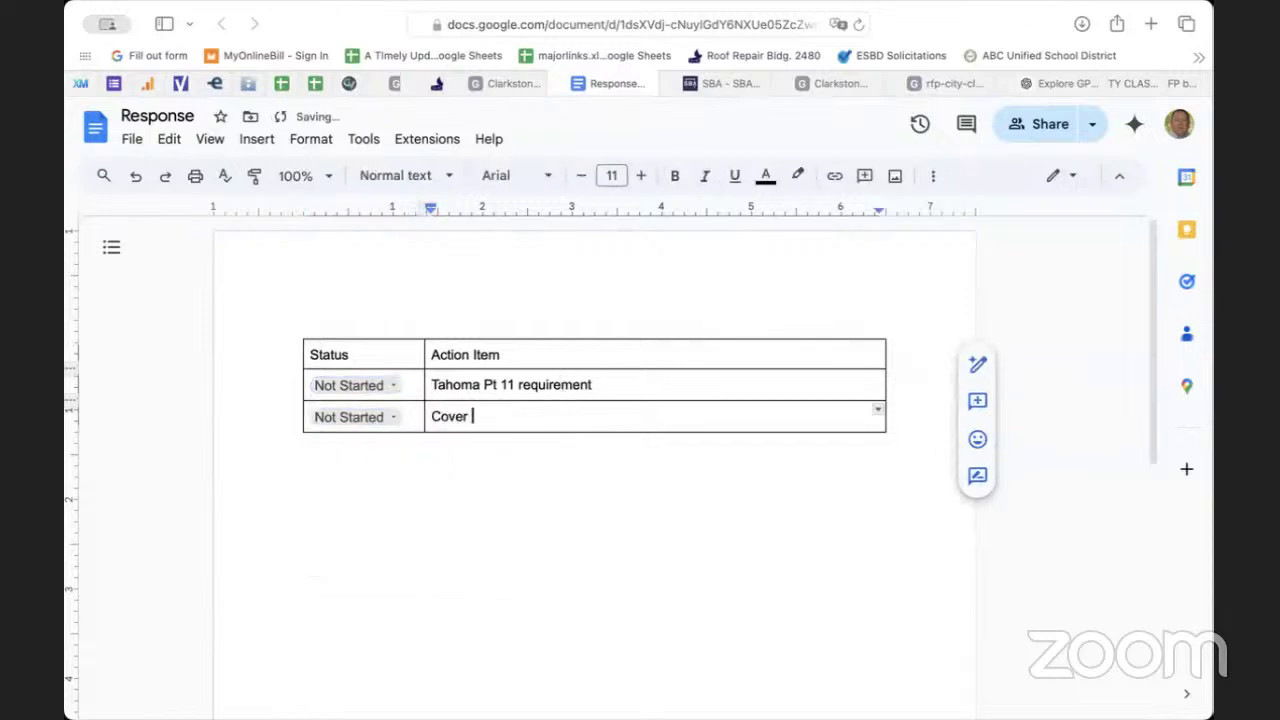
key("Tab")
key("Tab")
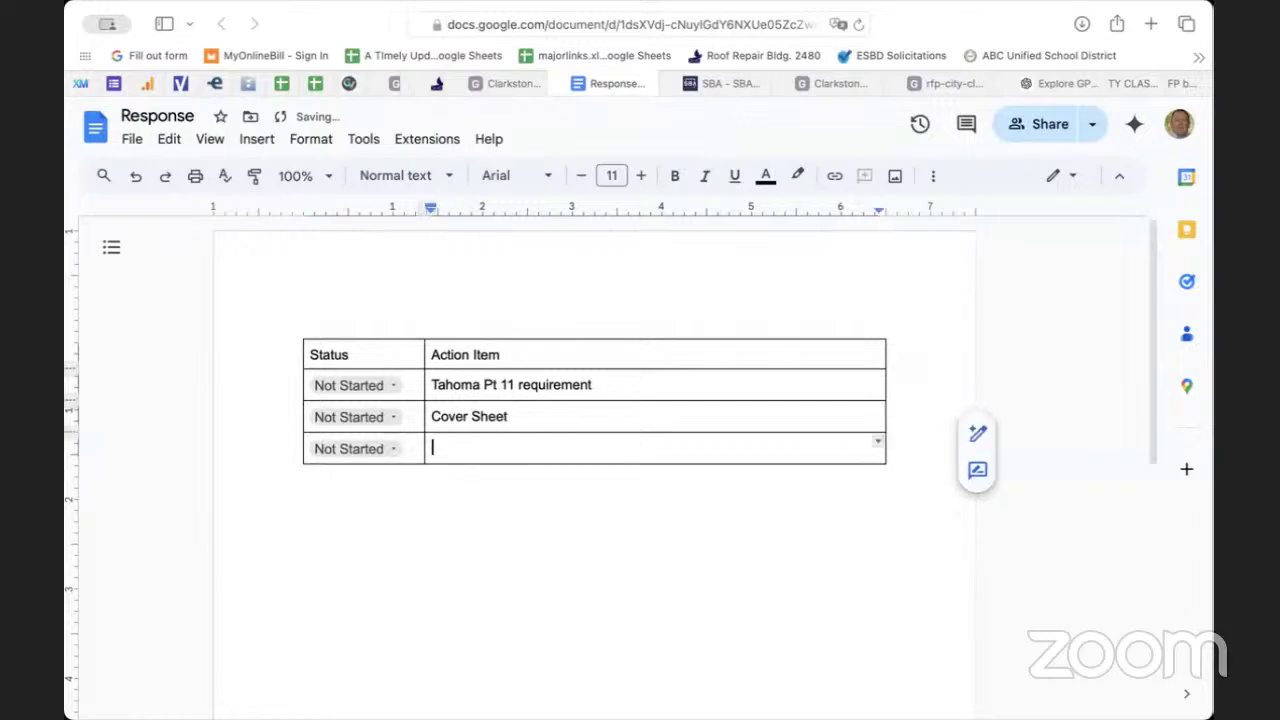
type("Coove")
key("BackSpace")
key("BackSpace")
key("BackSpace")
type("ver letter")
key("Tab")
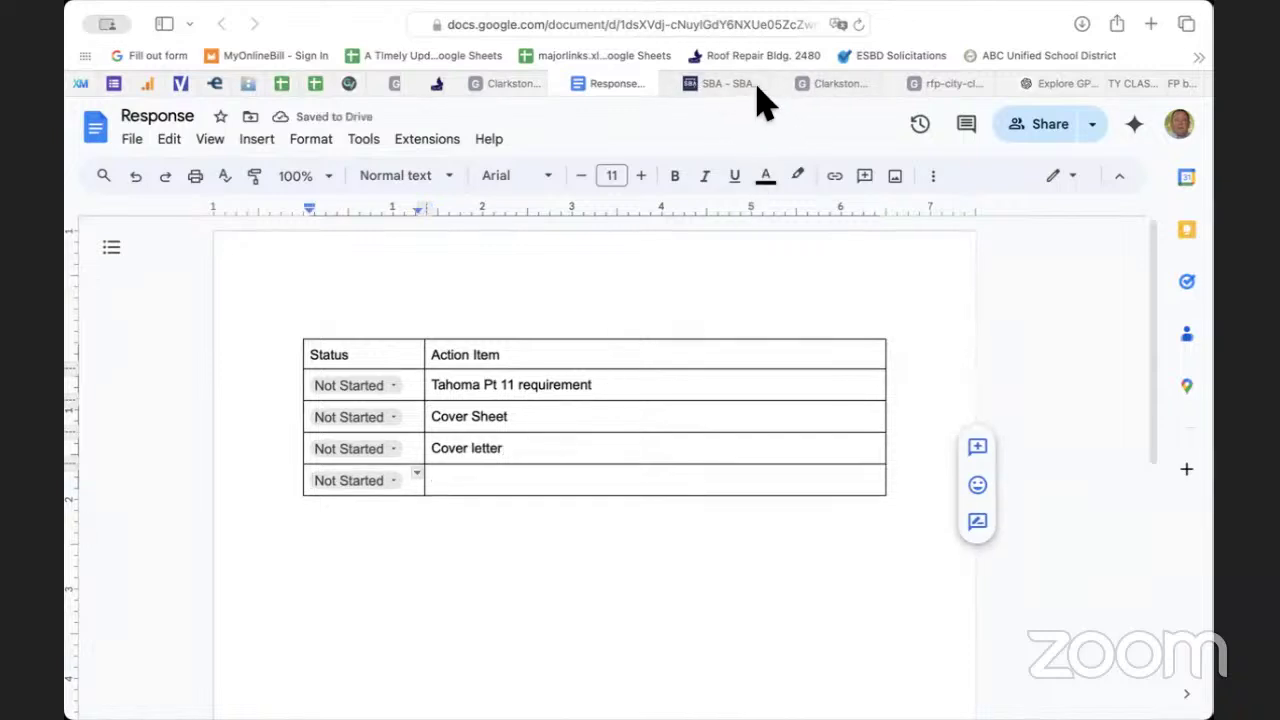
- Close the SBA Profile page and the city classification study PDF, returning to the Clarkston September 17 folder
left_click(690, 84)
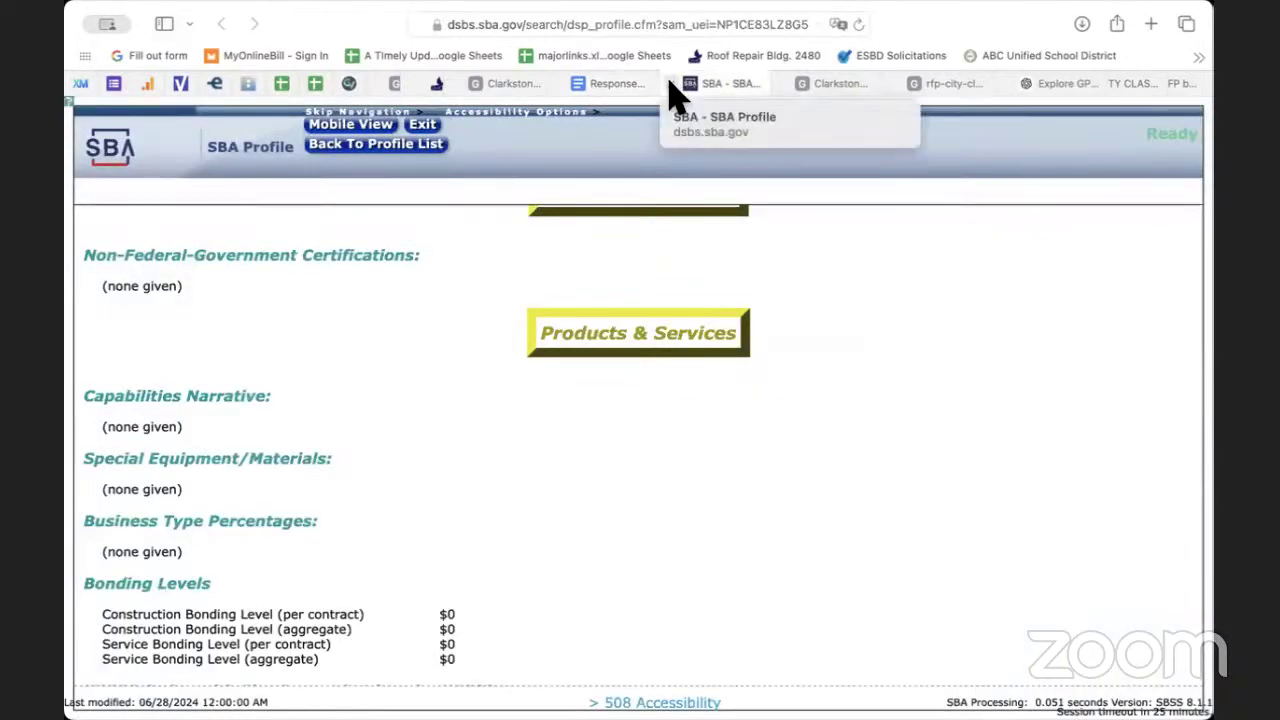
left_click(670, 84)
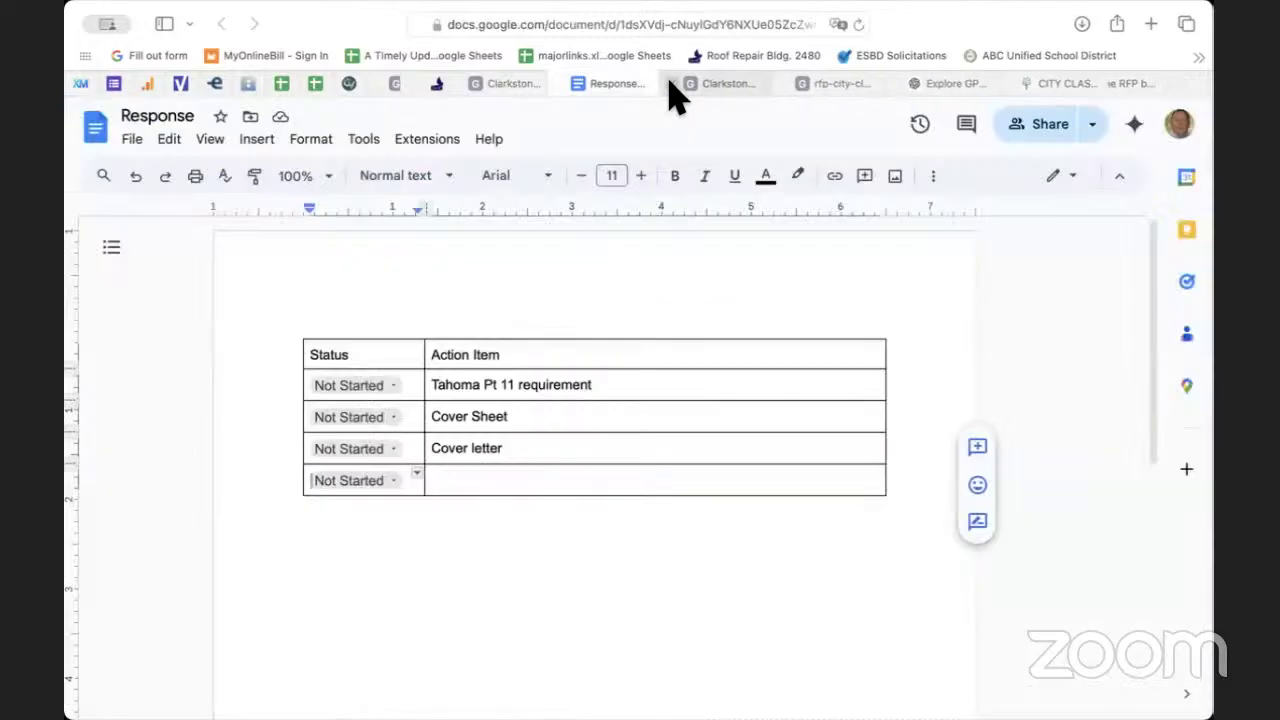
left_click(727, 97)
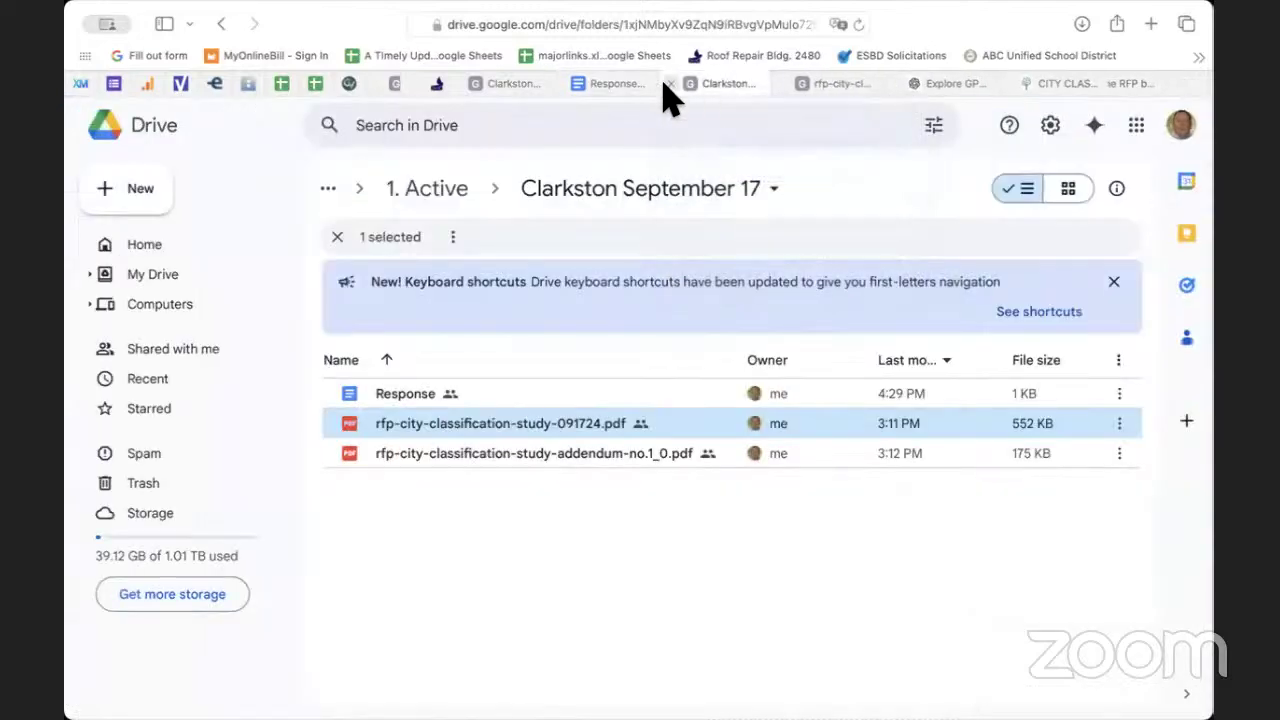
left_click(805, 88)
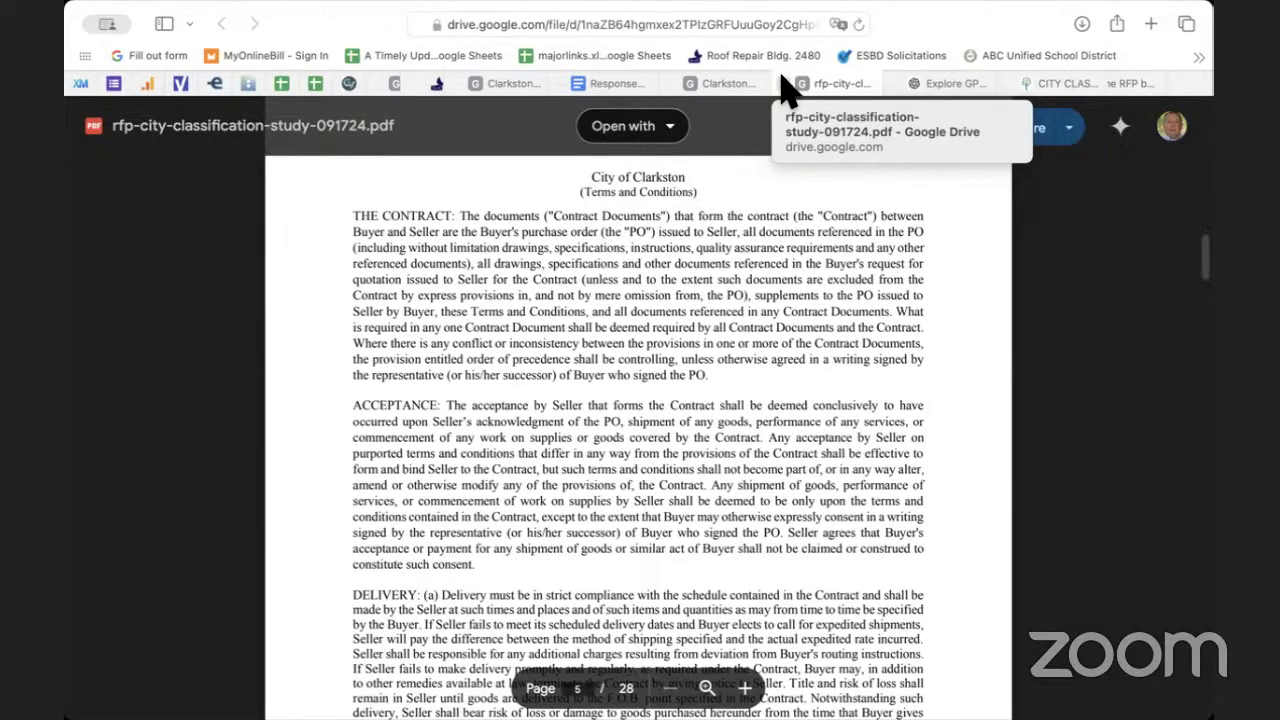
left_click(783, 82)
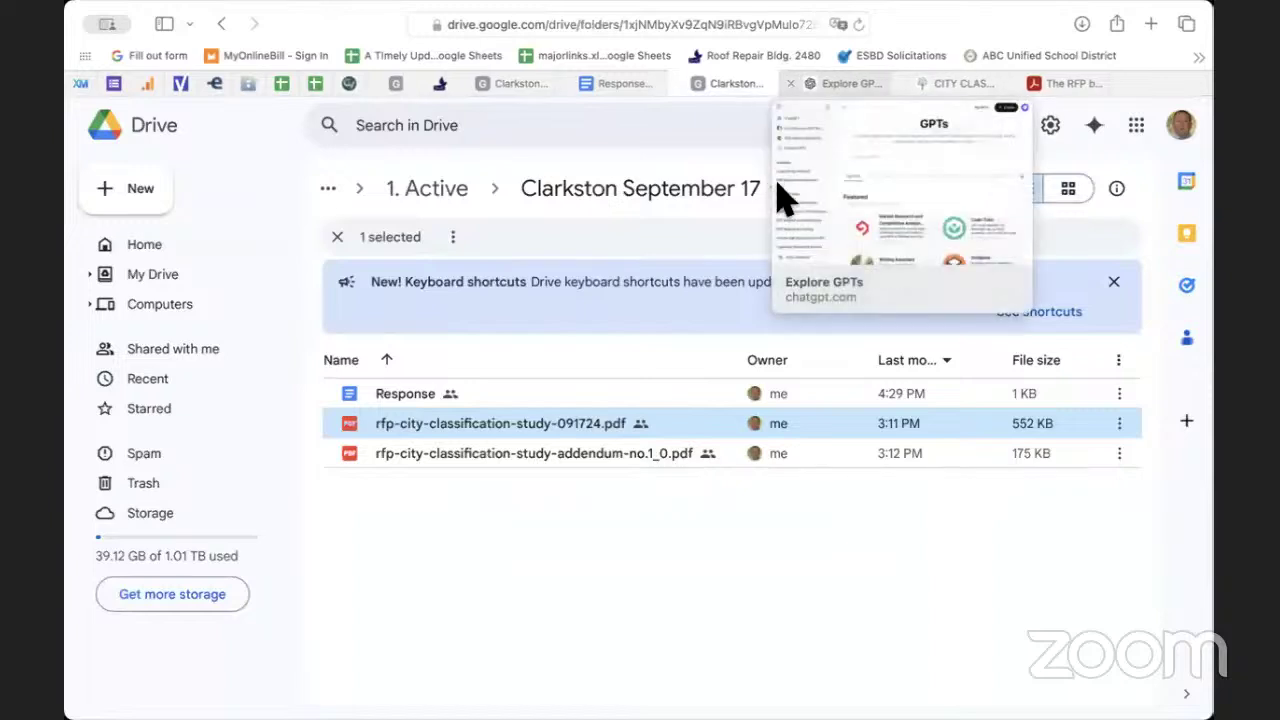
- Switch to ChatGPT's Explore GPTs page, find GovDirections RFP Writer under New at GovDirections, and start a chat with it
left_click(922, 85)
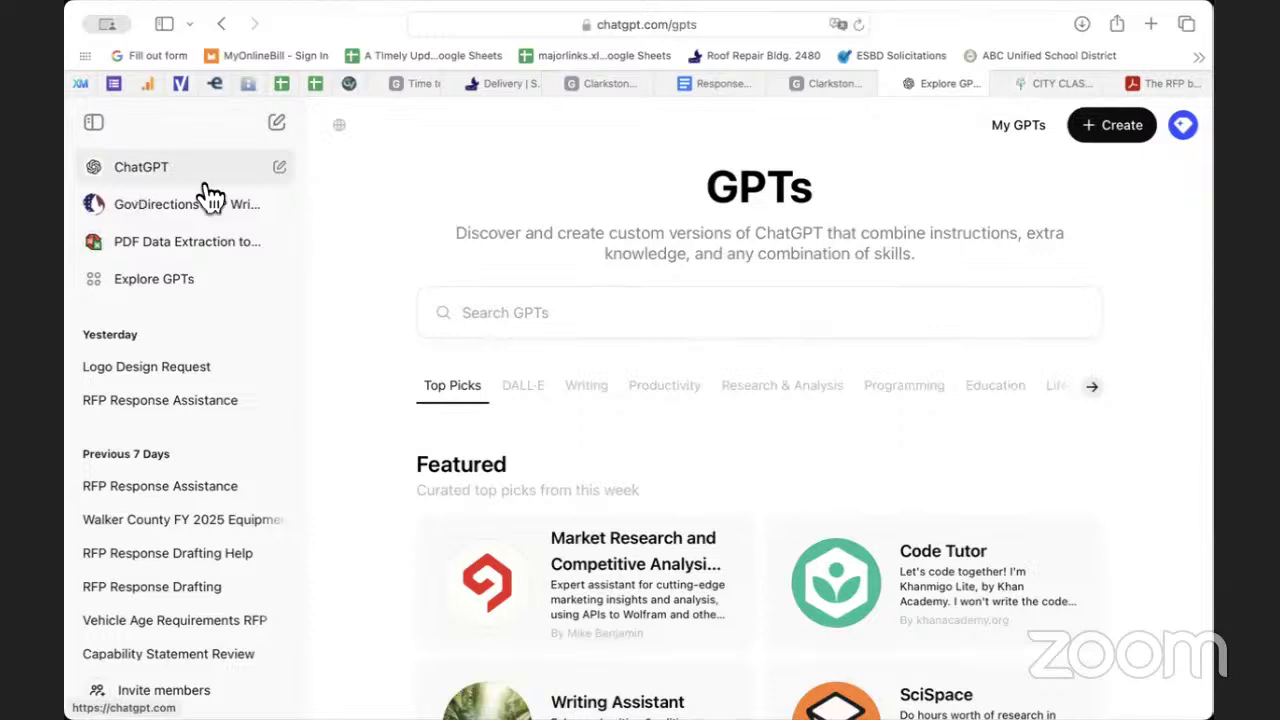
scroll(545, 363, "down", 5)
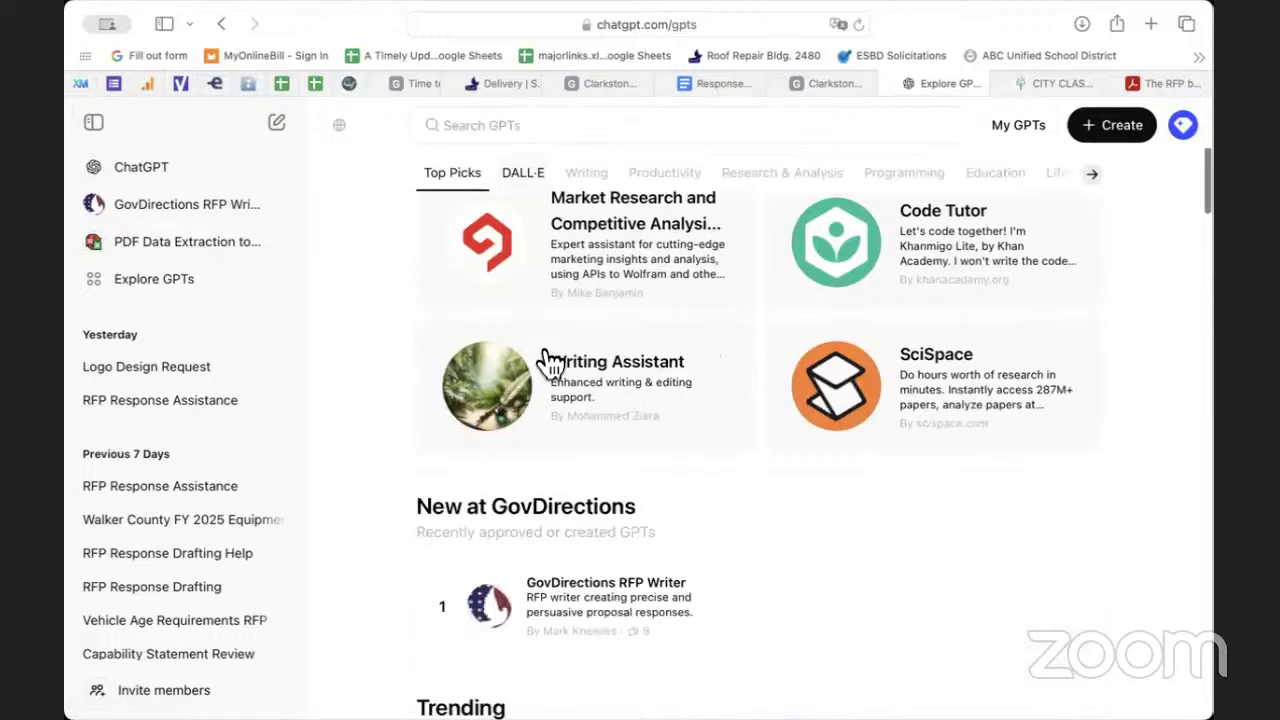
scroll(545, 363, "down", 3)
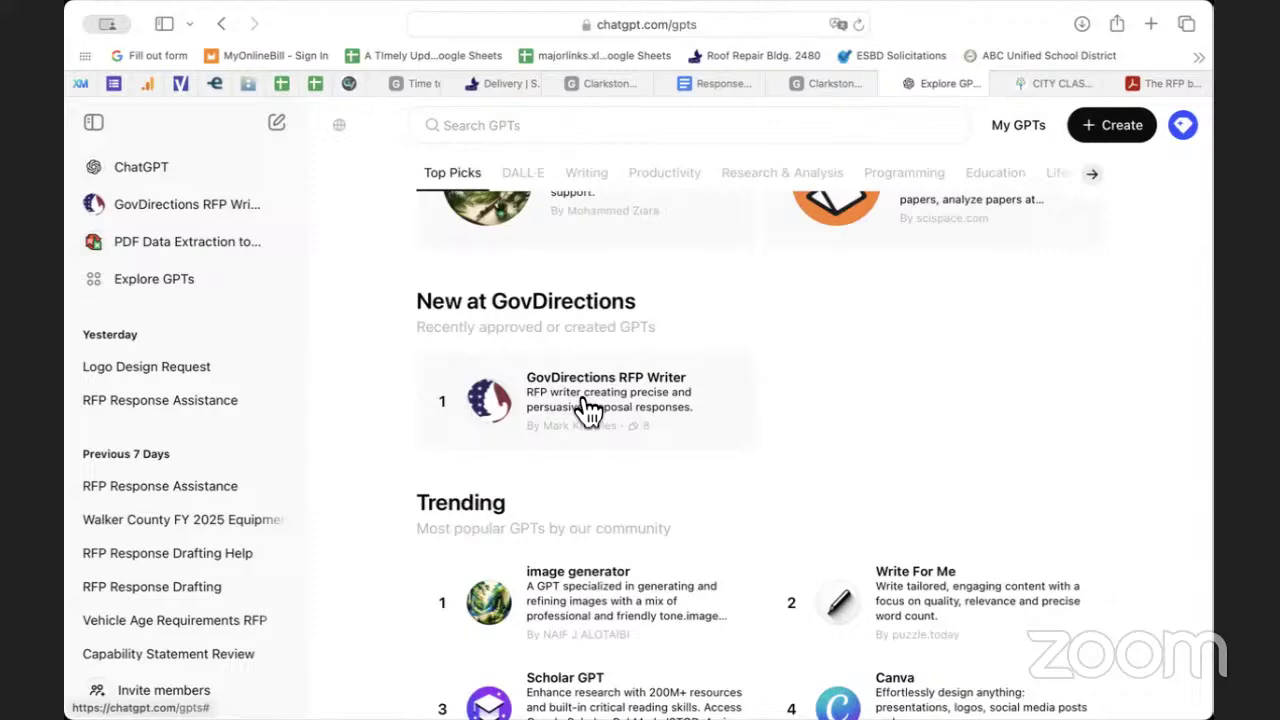
scroll(586, 409, "up", 3)
scroll(560, 430, "down", 3)
left_click(538, 452)
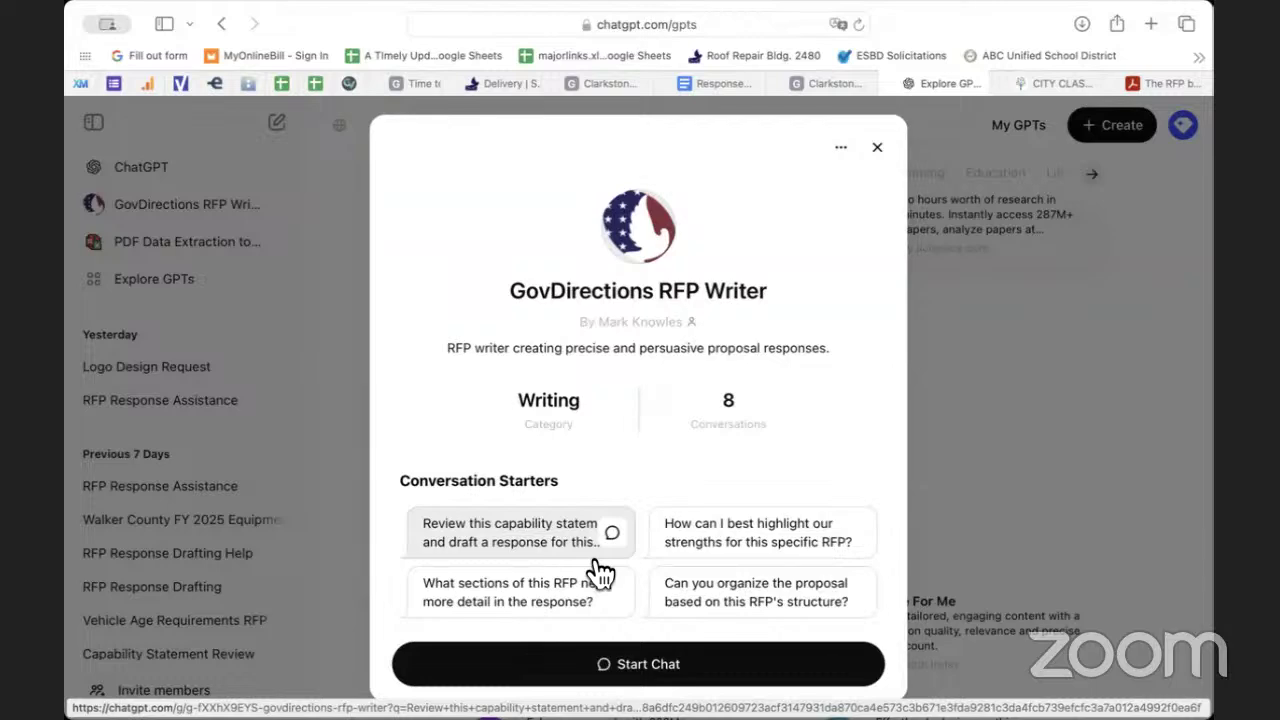
left_click(608, 664)
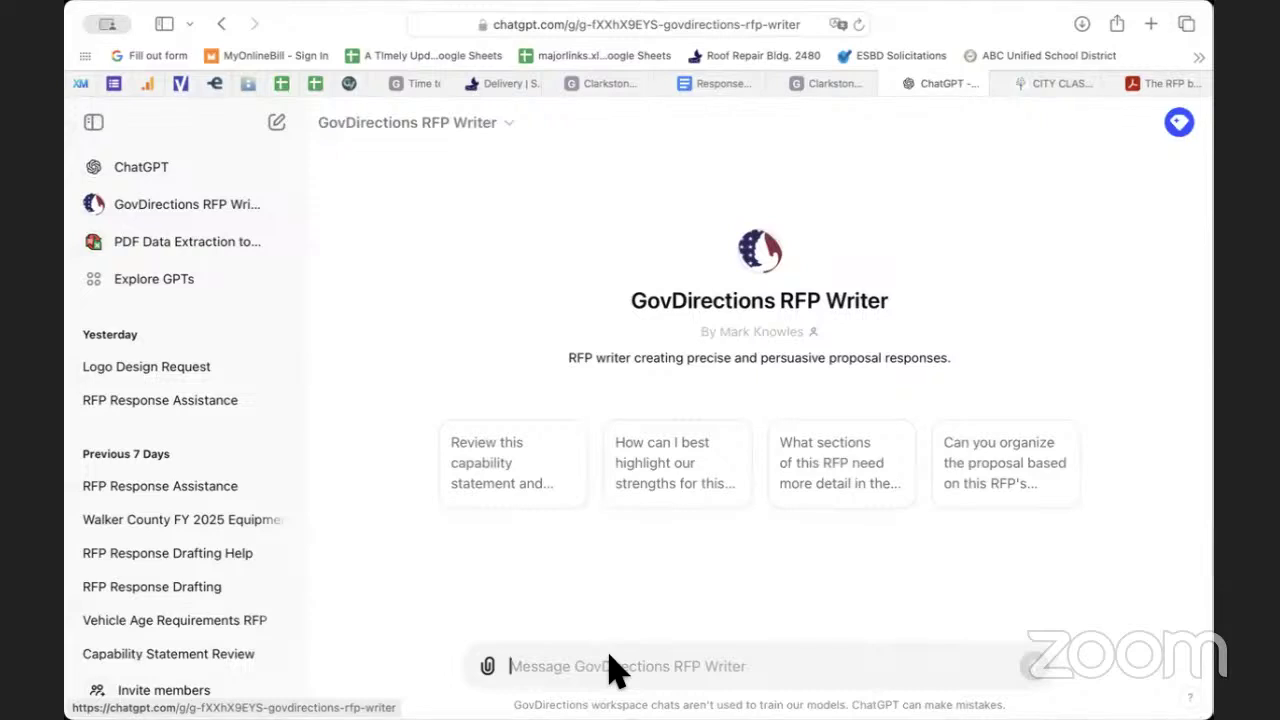
type("Take capabillity")
key("BackSpace")
key("BackSpace")
key("BackSpace")
key("BackSpace")
type("ity statement")
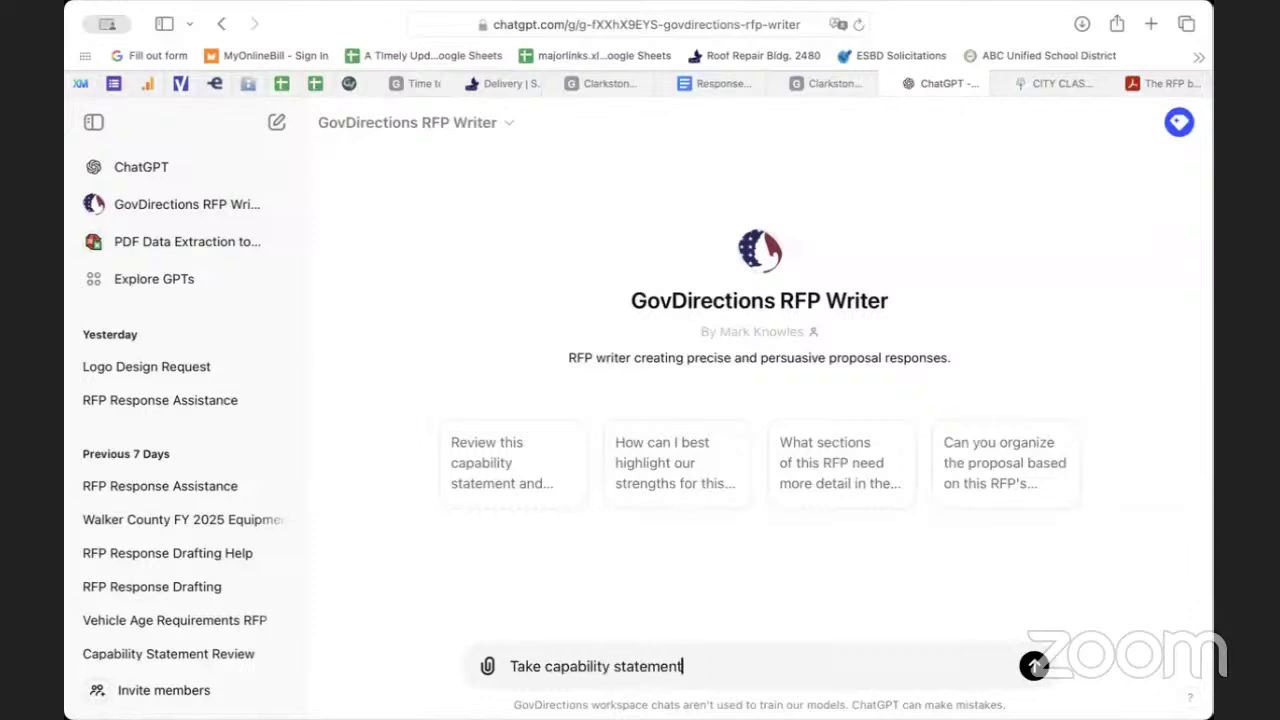
type(" and")
key("BackSpace")
key("BackSpace")
key("BackSpace")
key("BackSpace")
key("BackSpace")
key("BackSpace")
key("BackSpace")
key("BackSpace")
key("BackSpace")
key("BackSpace")
key("BackSpace")
key("BackSpace")
key("BackSpace")
key("BackSpace")
key("BackSpace")
key("BackSpace")
key("BackSpace")
key("BackSpace")
key("BackSpace")
key("BackSpace")
key("BackSpace")
key("BackSpace")
key("BackSpace")
key("BackSpace")
key("BackSpace")
key("BackSpace")
key("BackSpace")
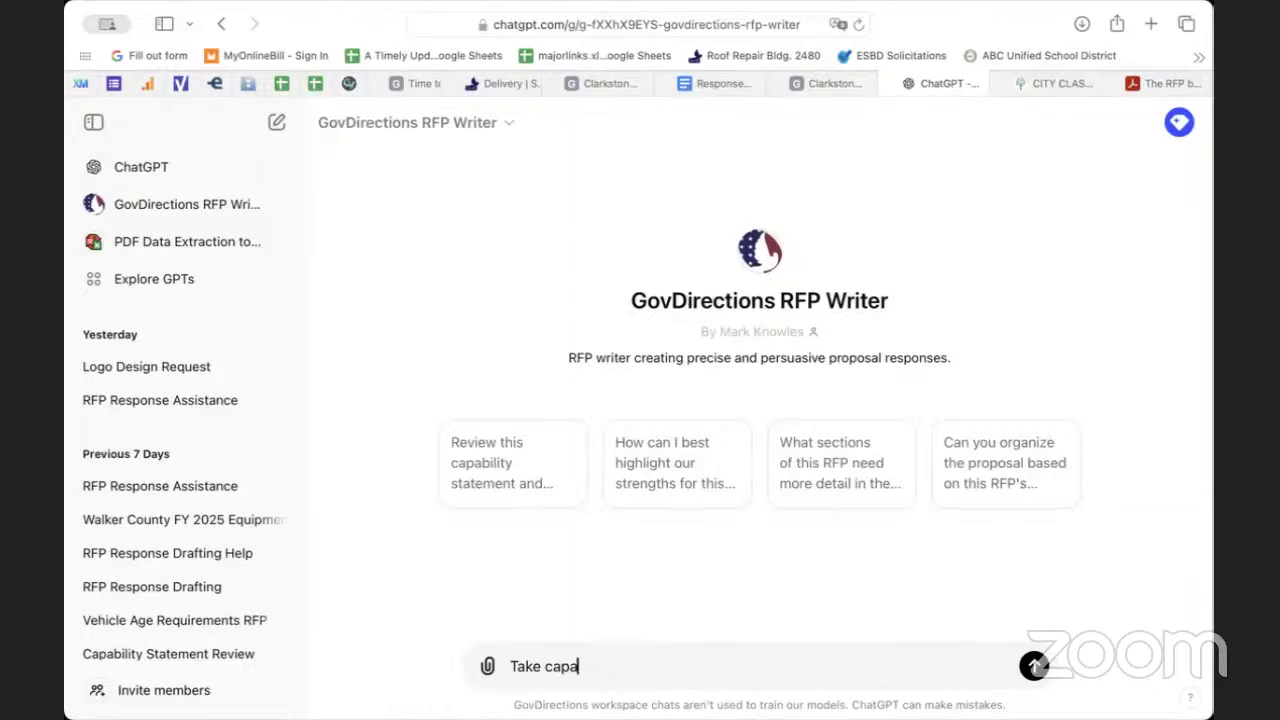
key("BackSpace")
key("BackSpace")
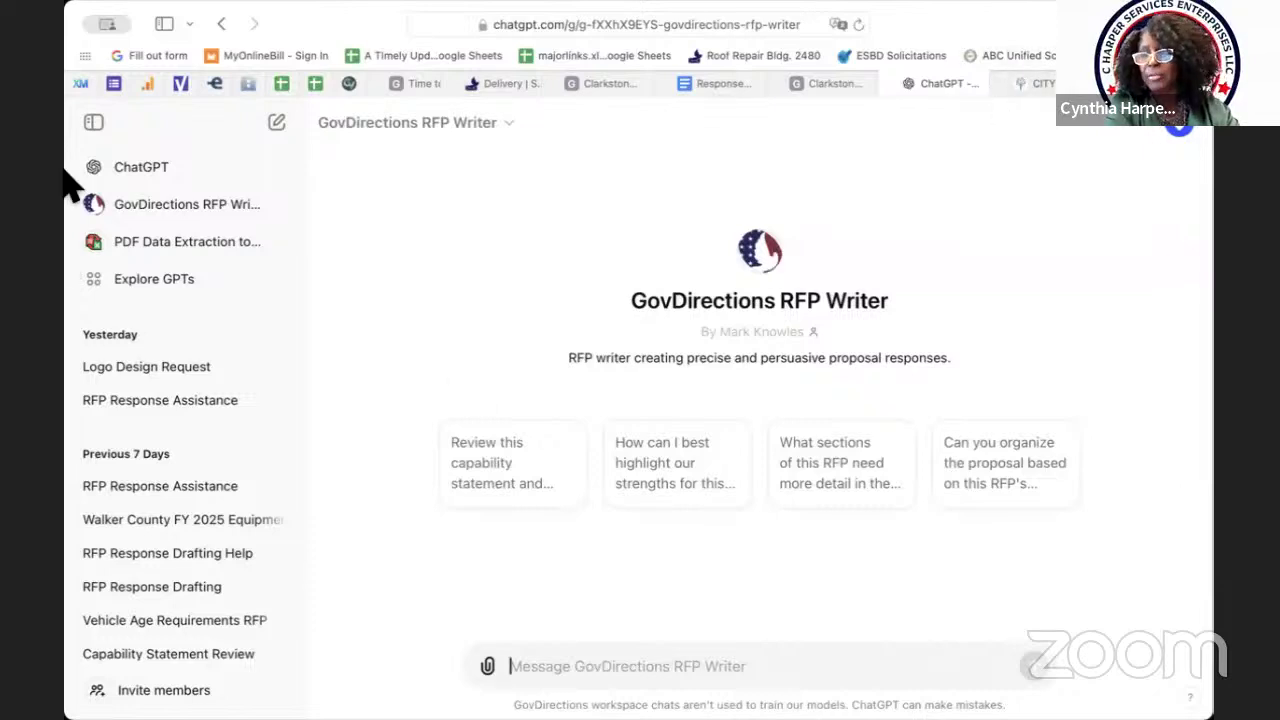
- Send the prompt "Review this RFP for me and tell me the requirements." with the rfp-city-classification-study PDF attached
type("Re")
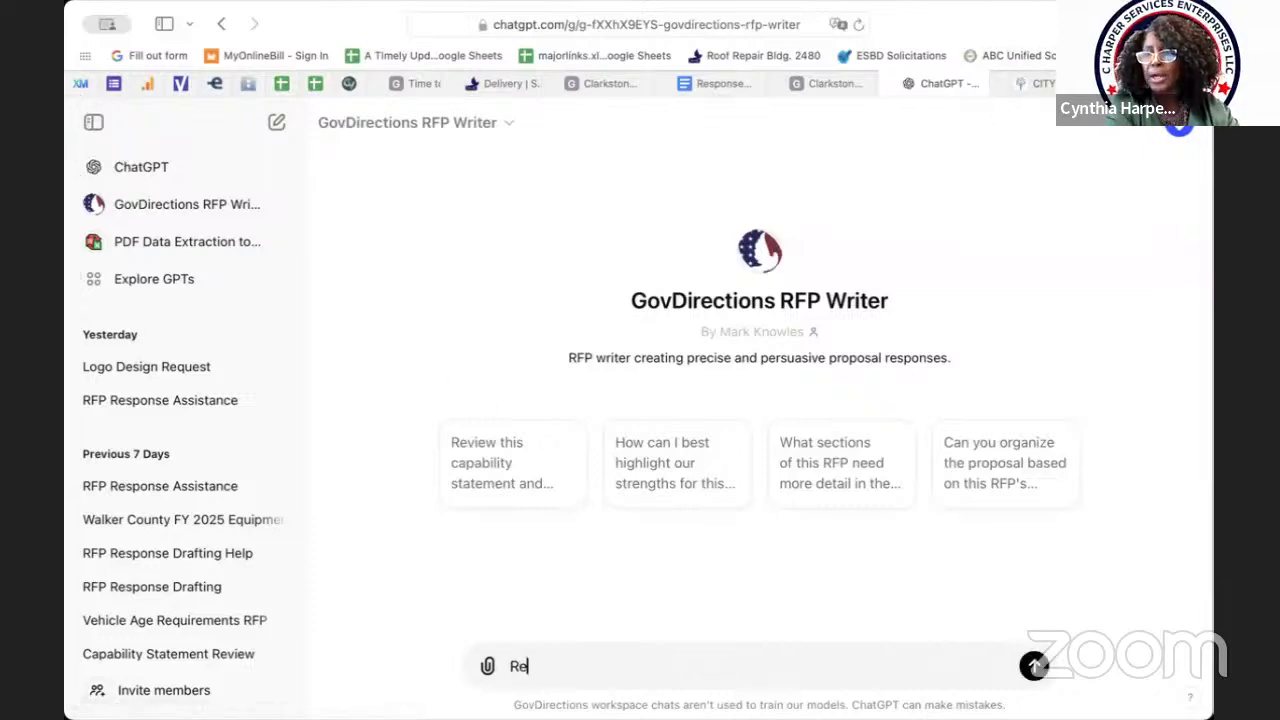
type("view this ")
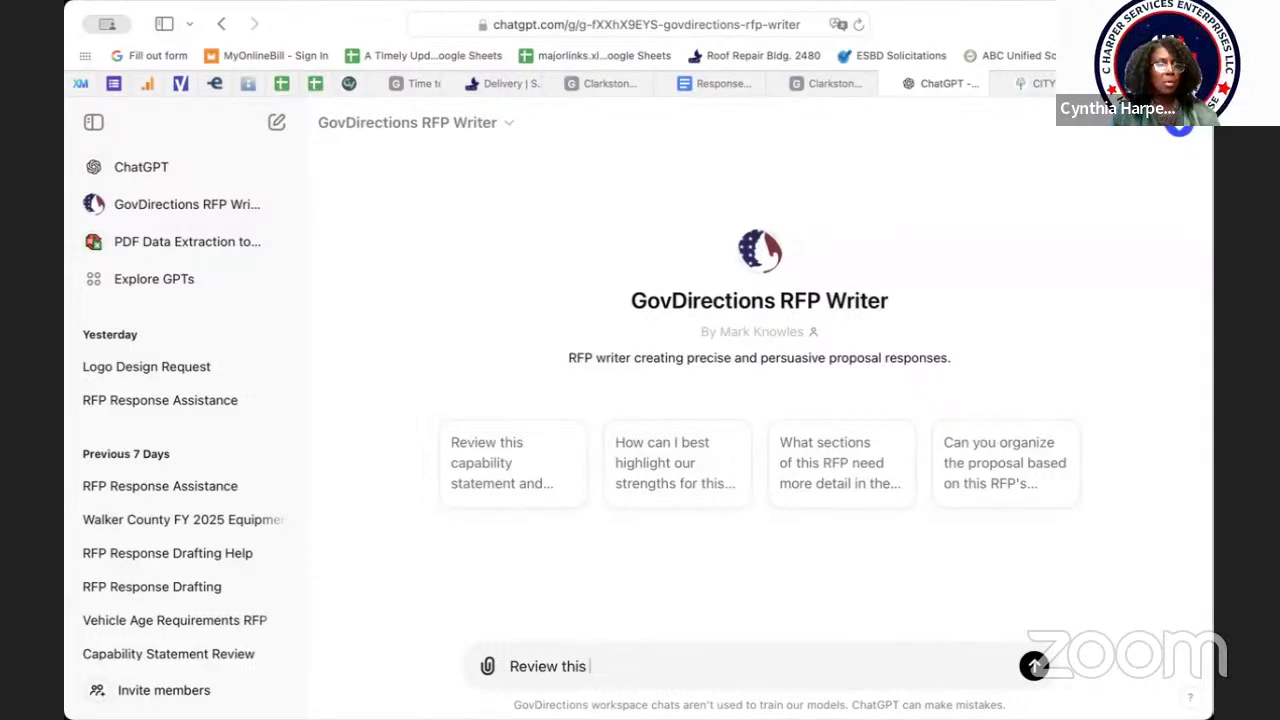
type("rfp and")
key("BackSpace")
key("BackSpace")
key("BackSpace")
key("BackSpace")
key("BackSpace")
key("BackSpace")
key("BackSpace")
key("BackSpace")
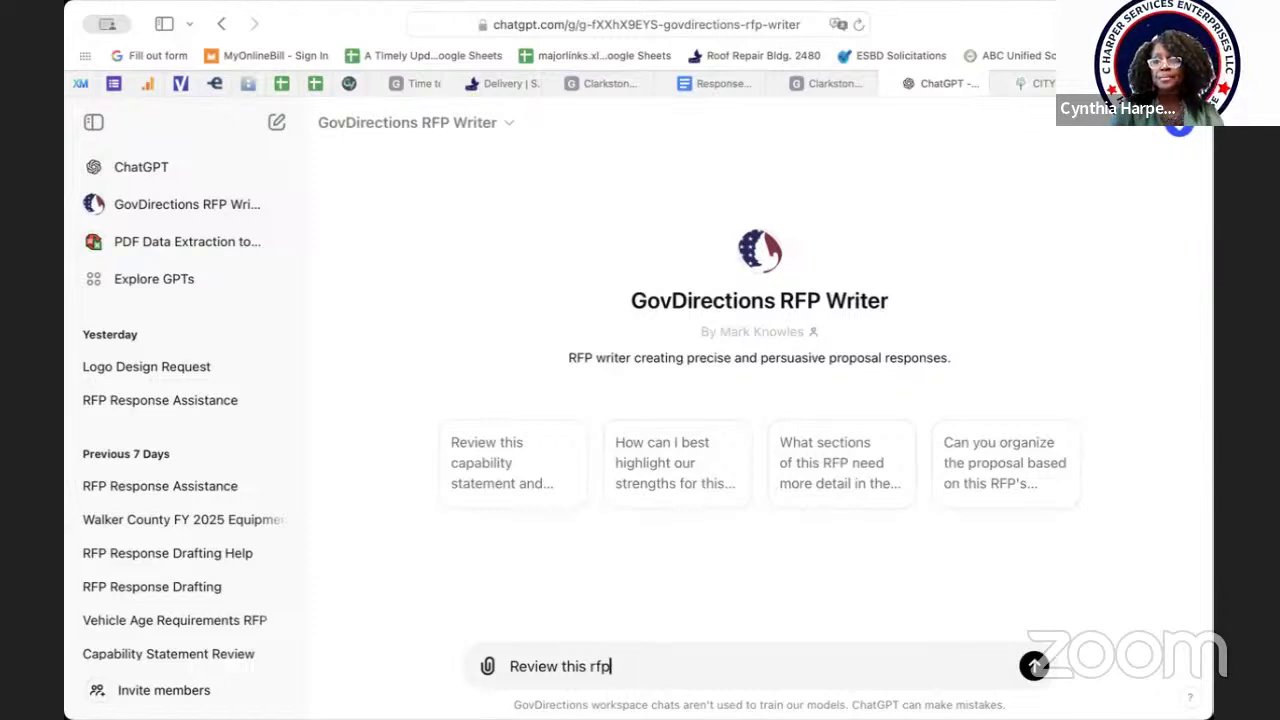
type("RFP")
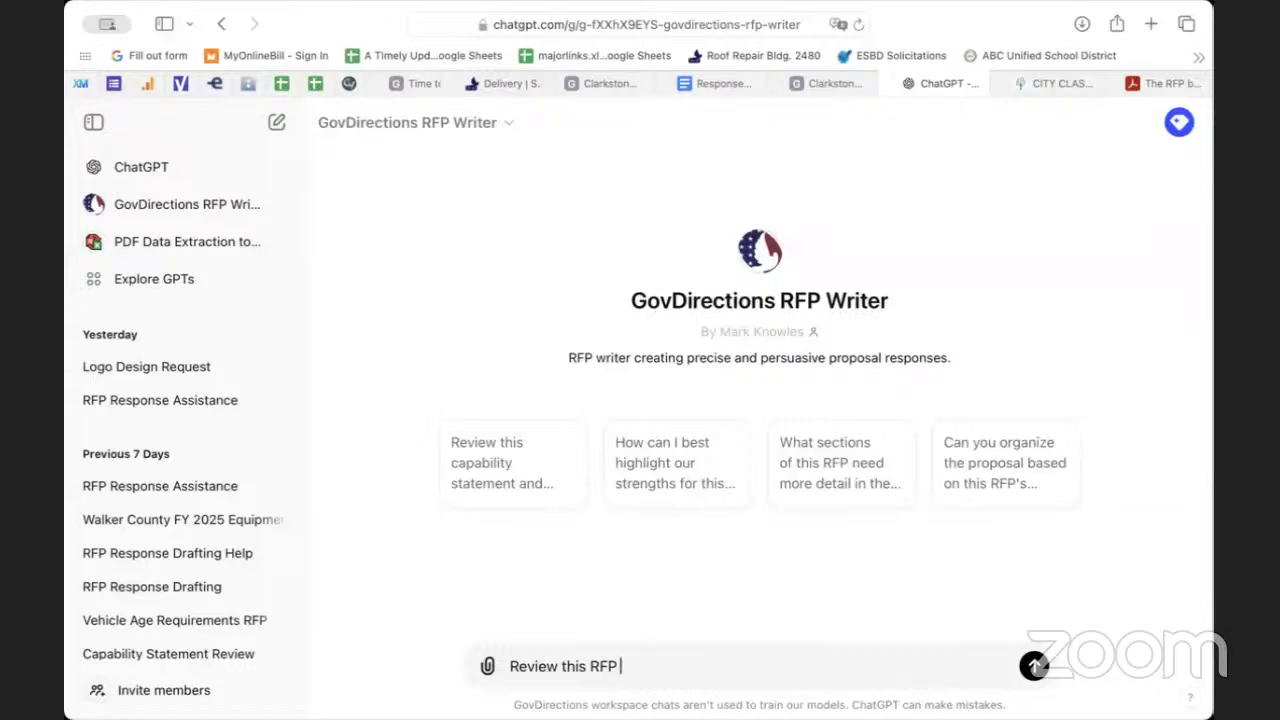
type("for me and tell me the require")
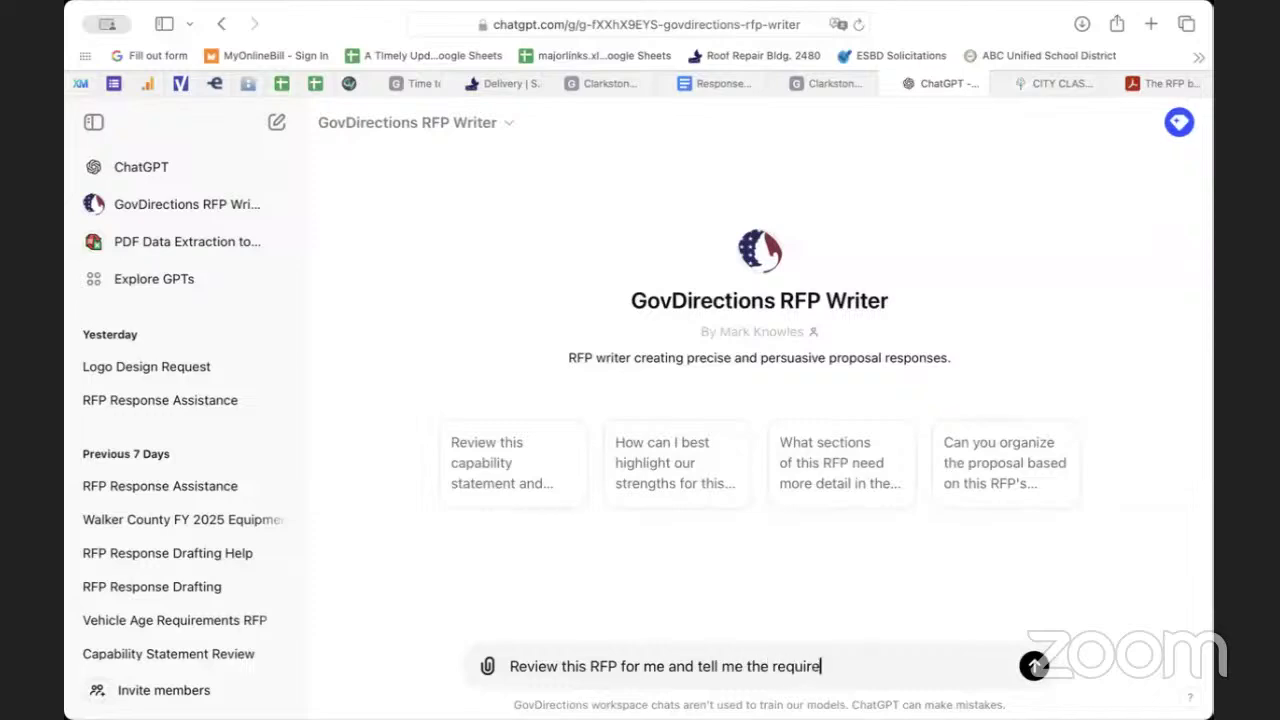
type("ments.")
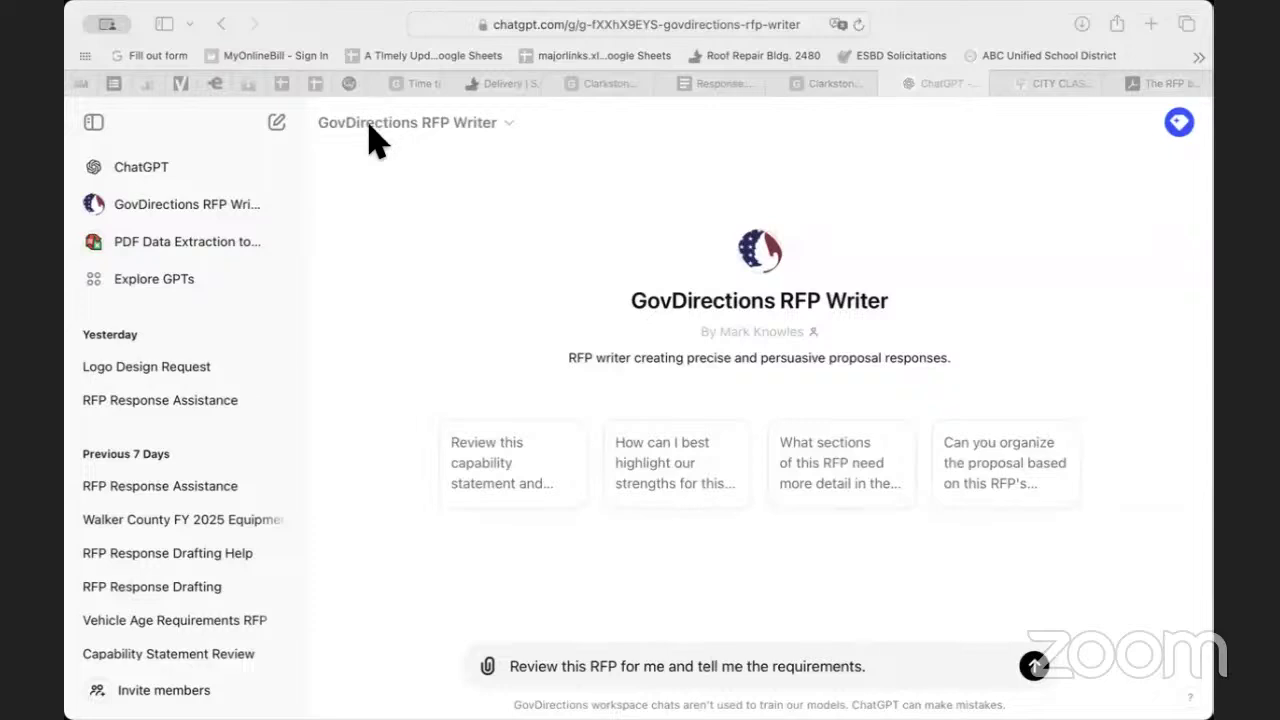
left_click_drag(370, 140, 867, 690)
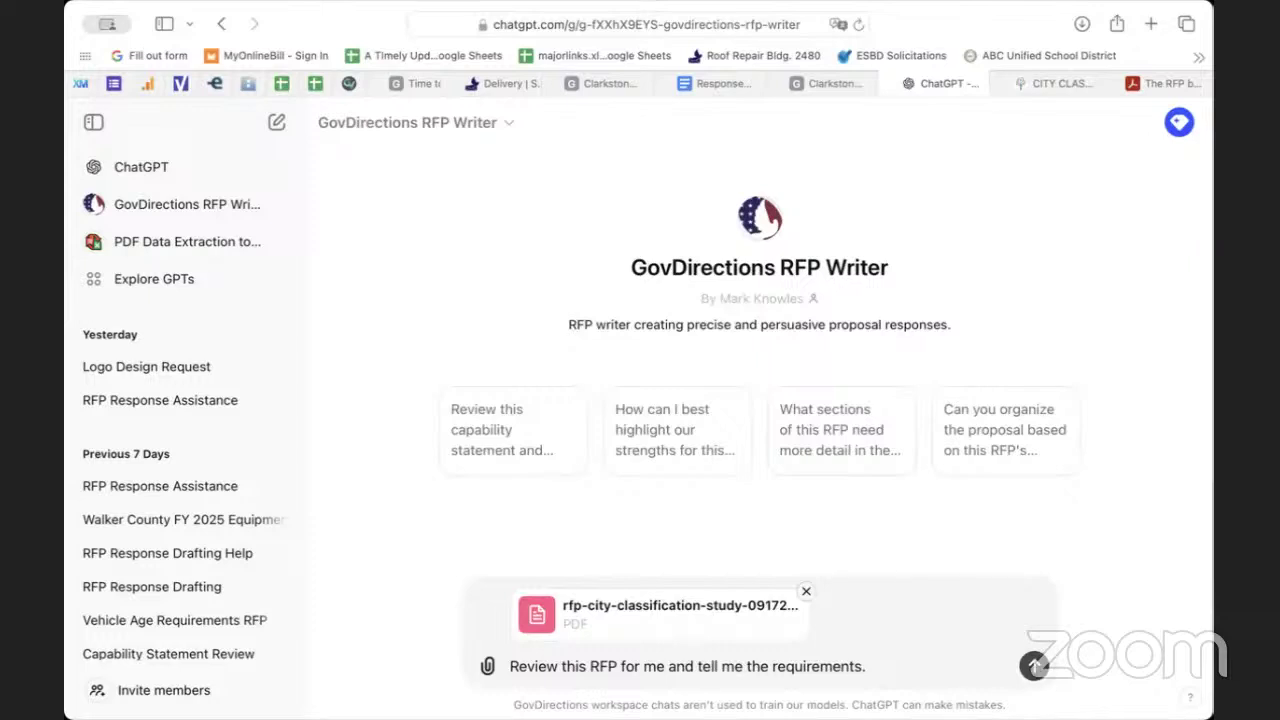
left_click(1035, 670)
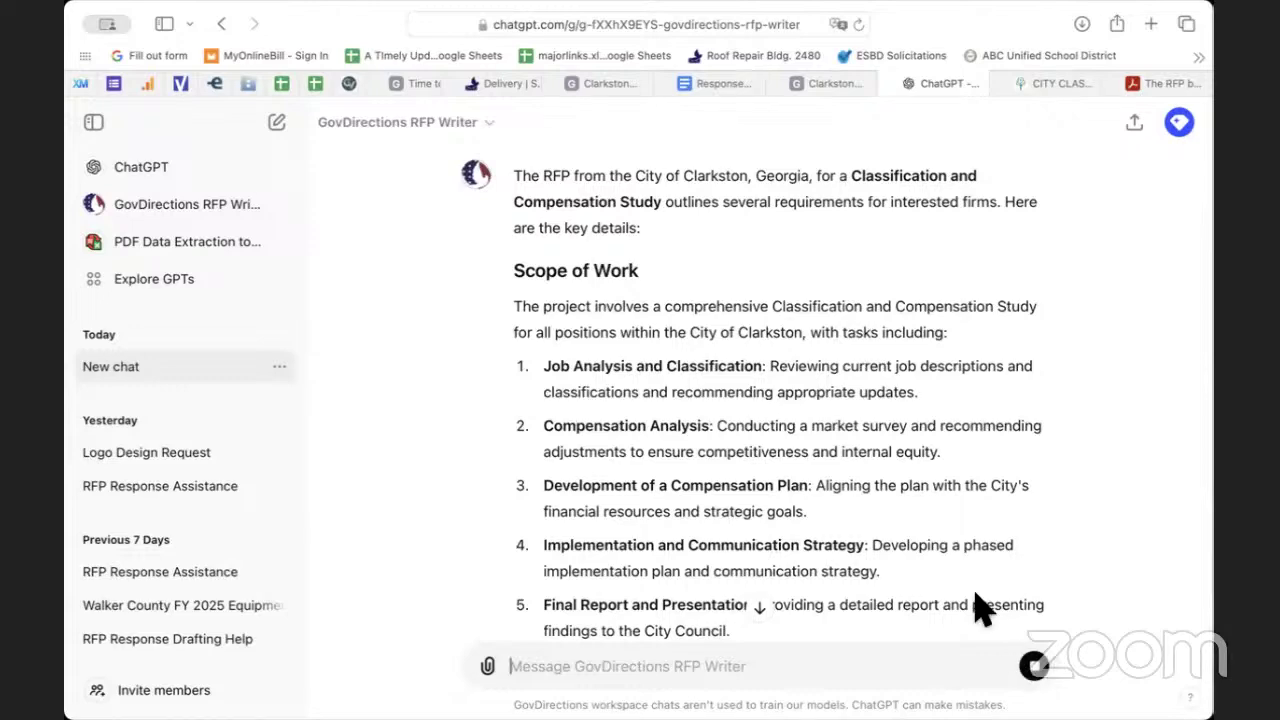
- Read through the generated RFP summary, covering scope of work, proposal and insurance requirements, evaluation criteria and additional requirements
scroll(971, 586, "down", 3)
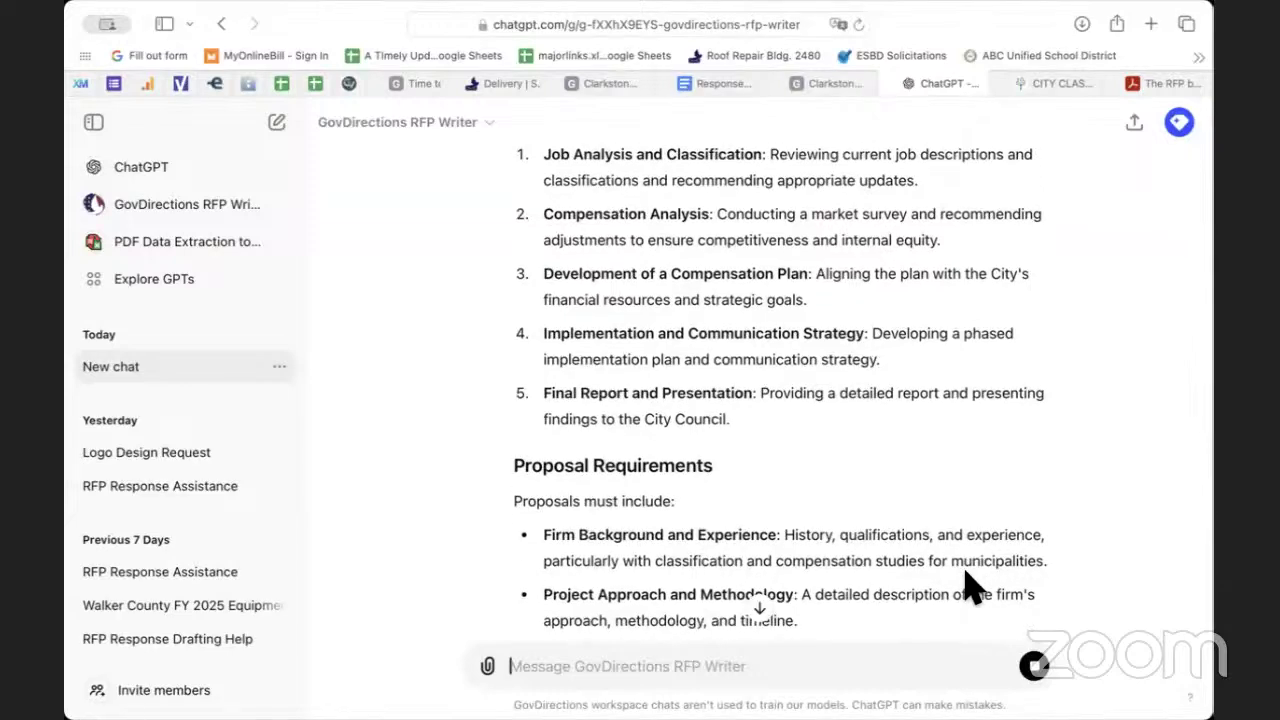
scroll(930, 520, "down", 2)
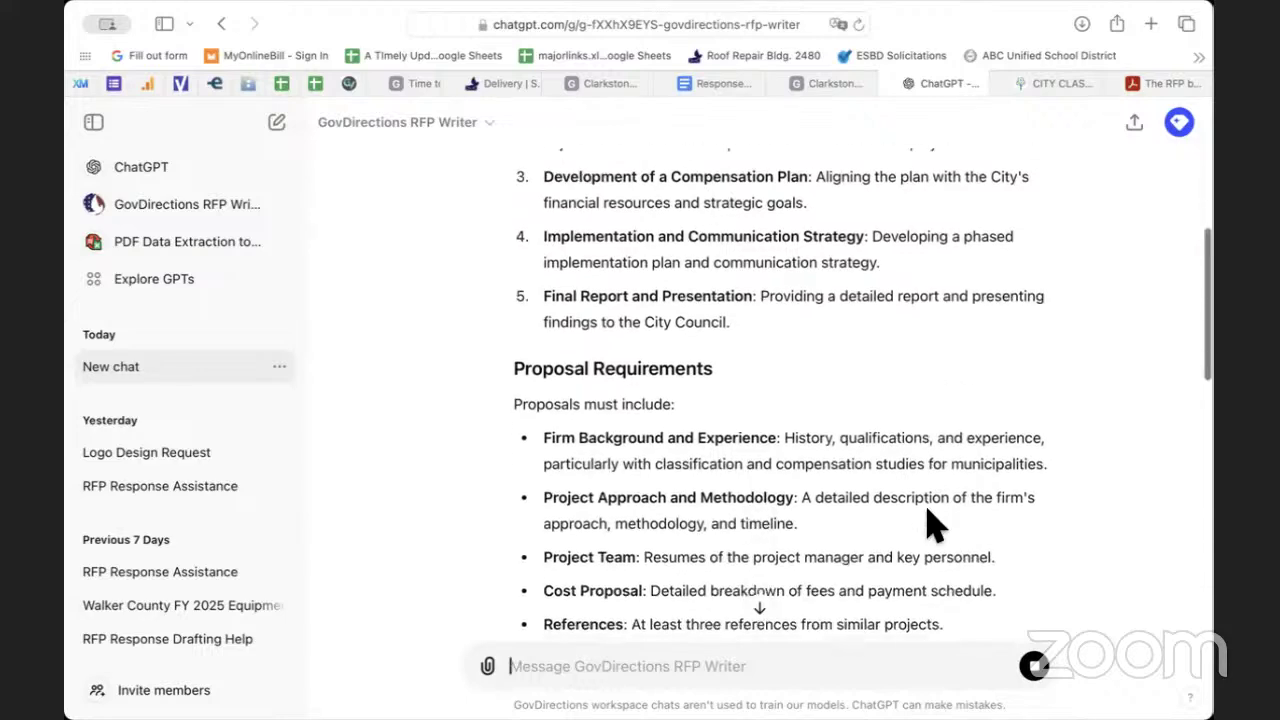
scroll(929, 522, "down", 3)
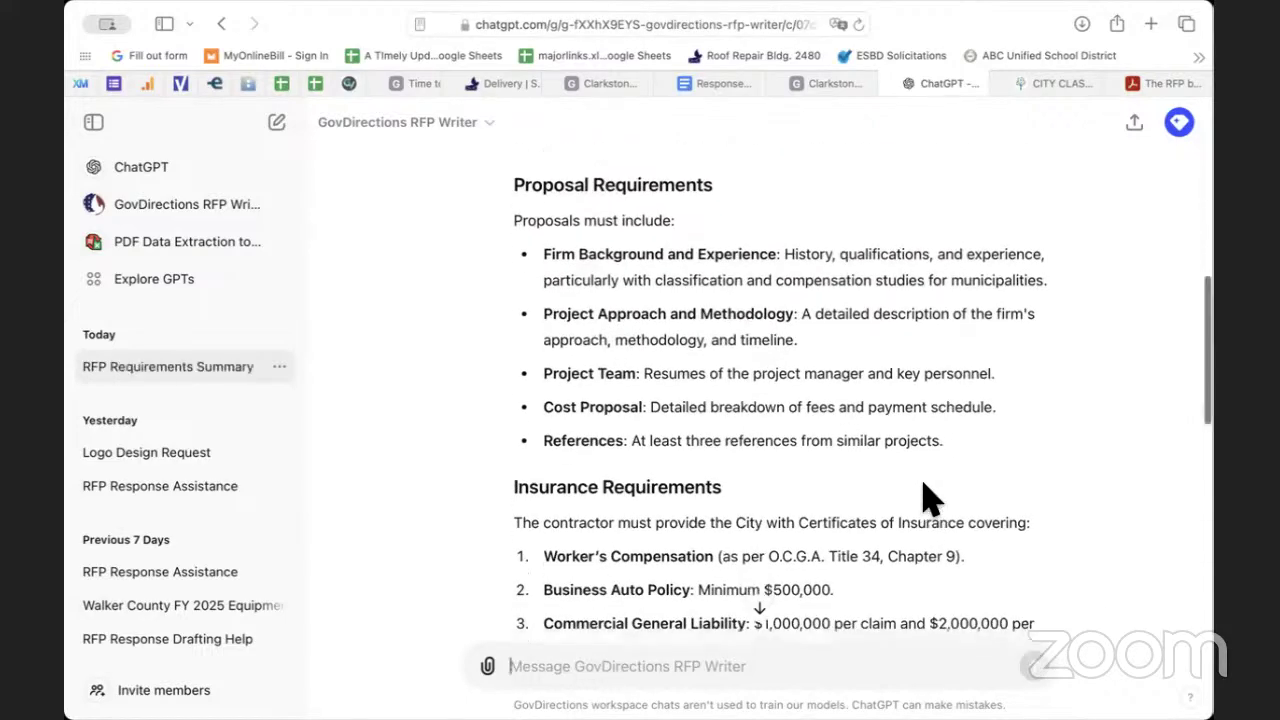
scroll(927, 498, "down", 1)
scroll(929, 497, "down", 5)
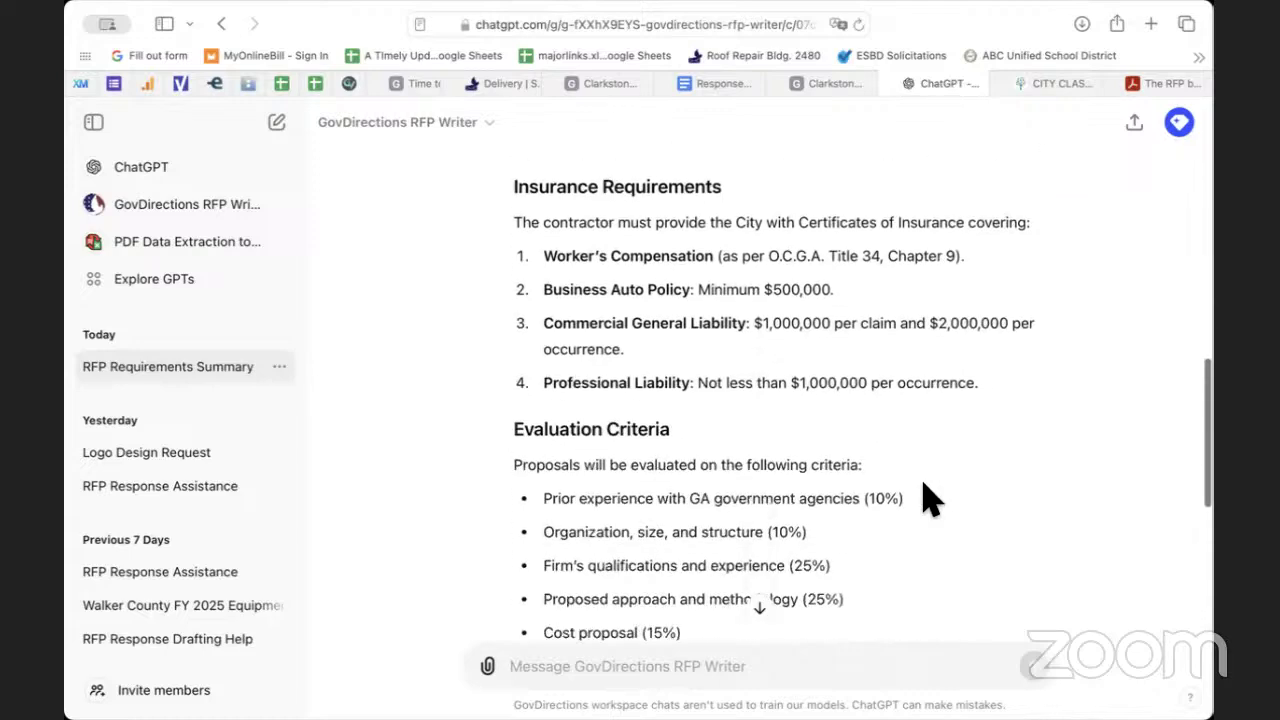
scroll(930, 500, "down", 2)
scroll(926, 500, "up", 3)
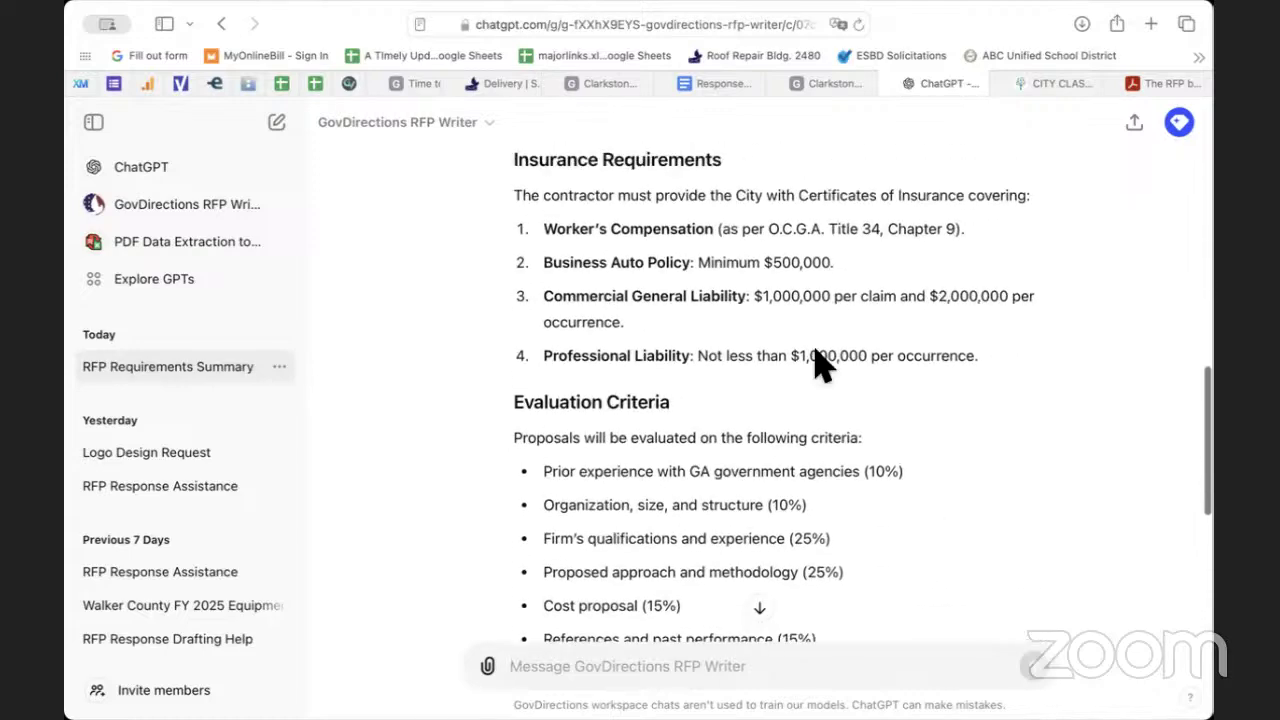
scroll(866, 563, "down", 5)
scroll(866, 563, "down", 3)
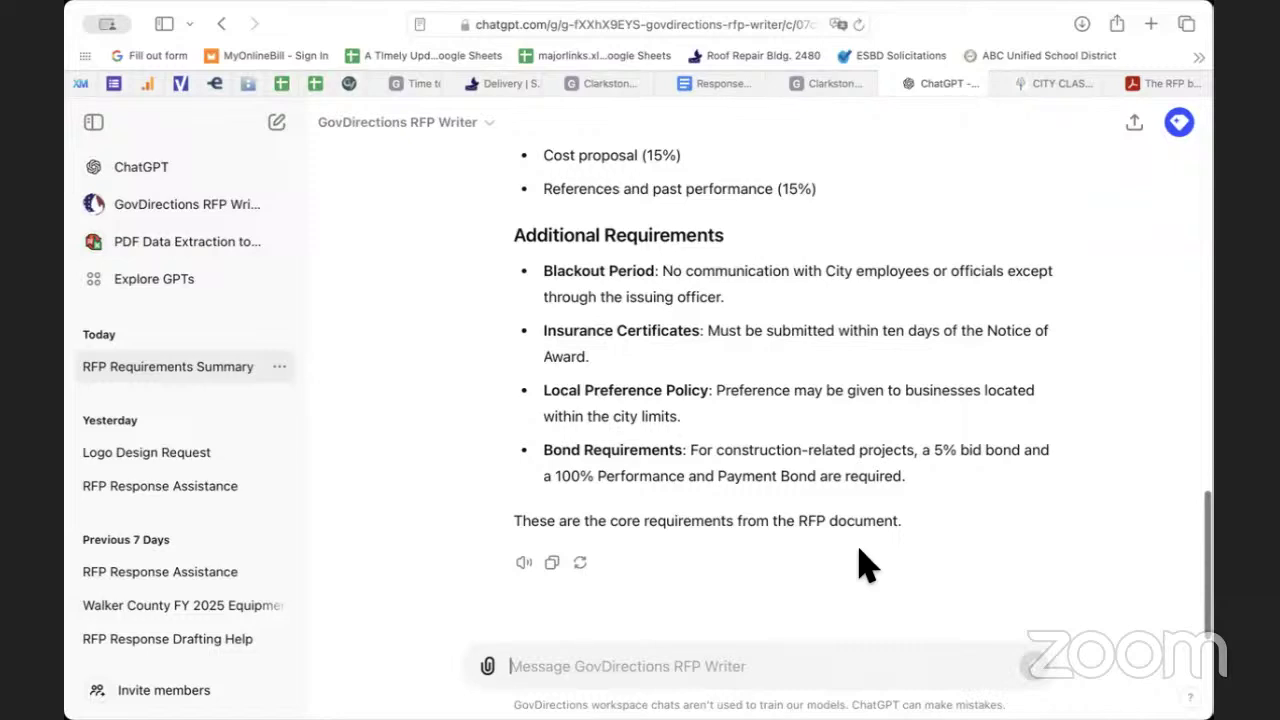
- Send "Take my capability statement and use to draft a response to their requirements within the RFP." with GovDirectionsCSw.pdf attached
type("Take")
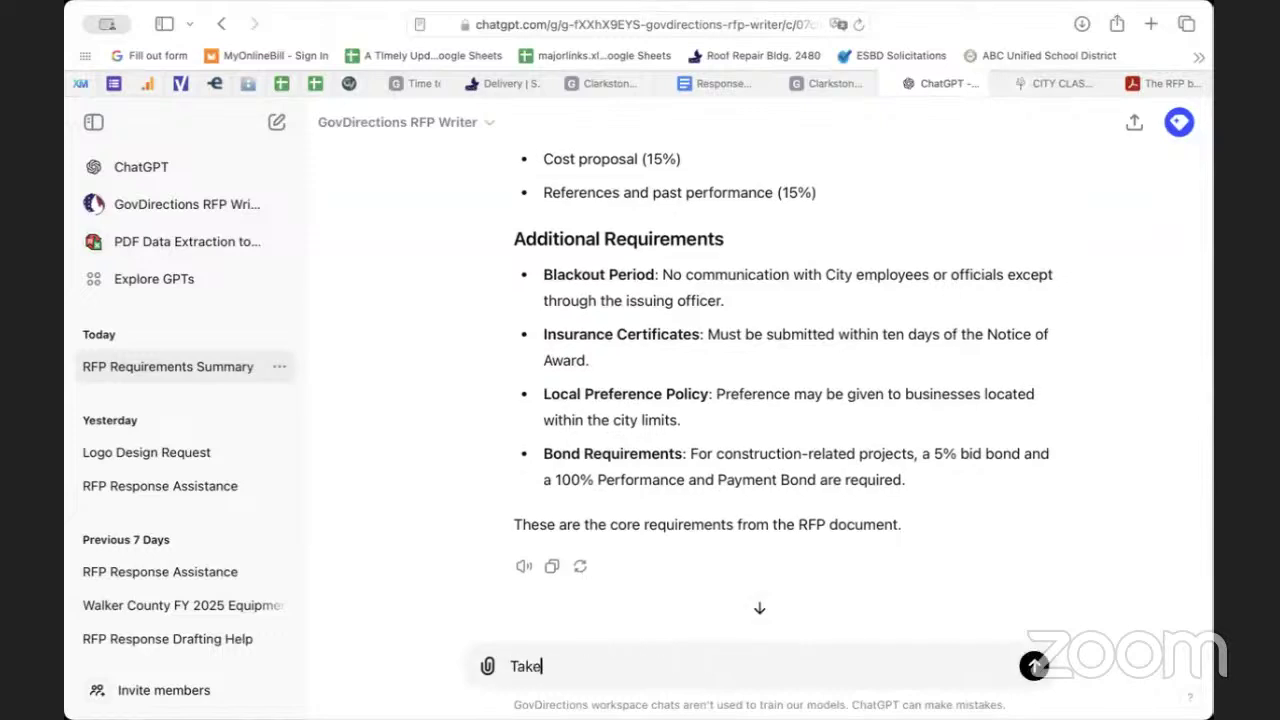
type(" my capability statem")
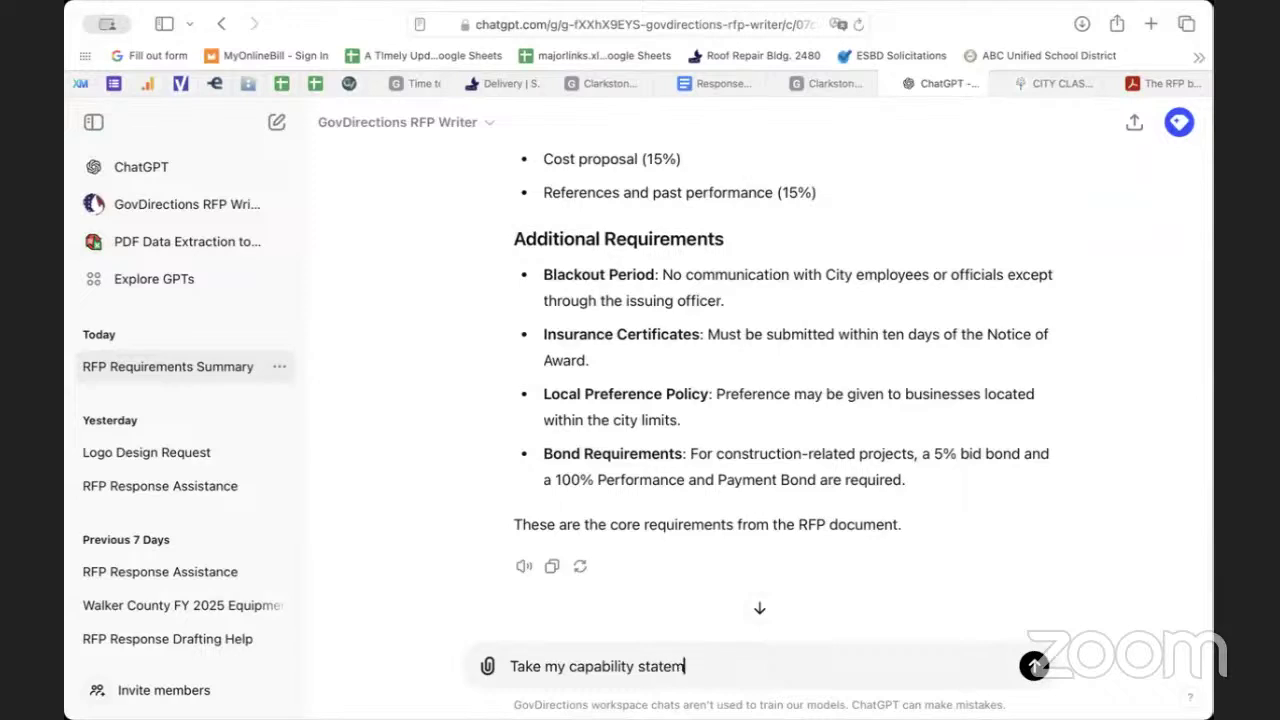
type("ent and use m")
type("o draft")
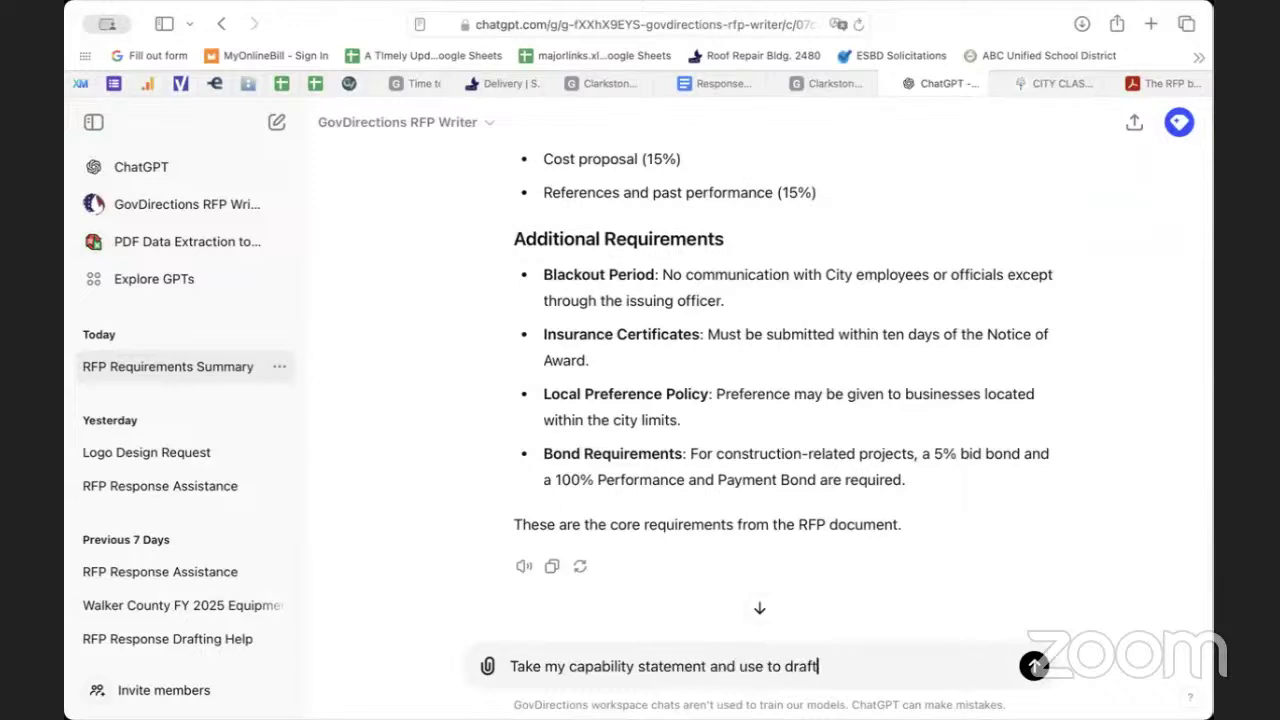
type(" a response to their requirements within the RFP.")
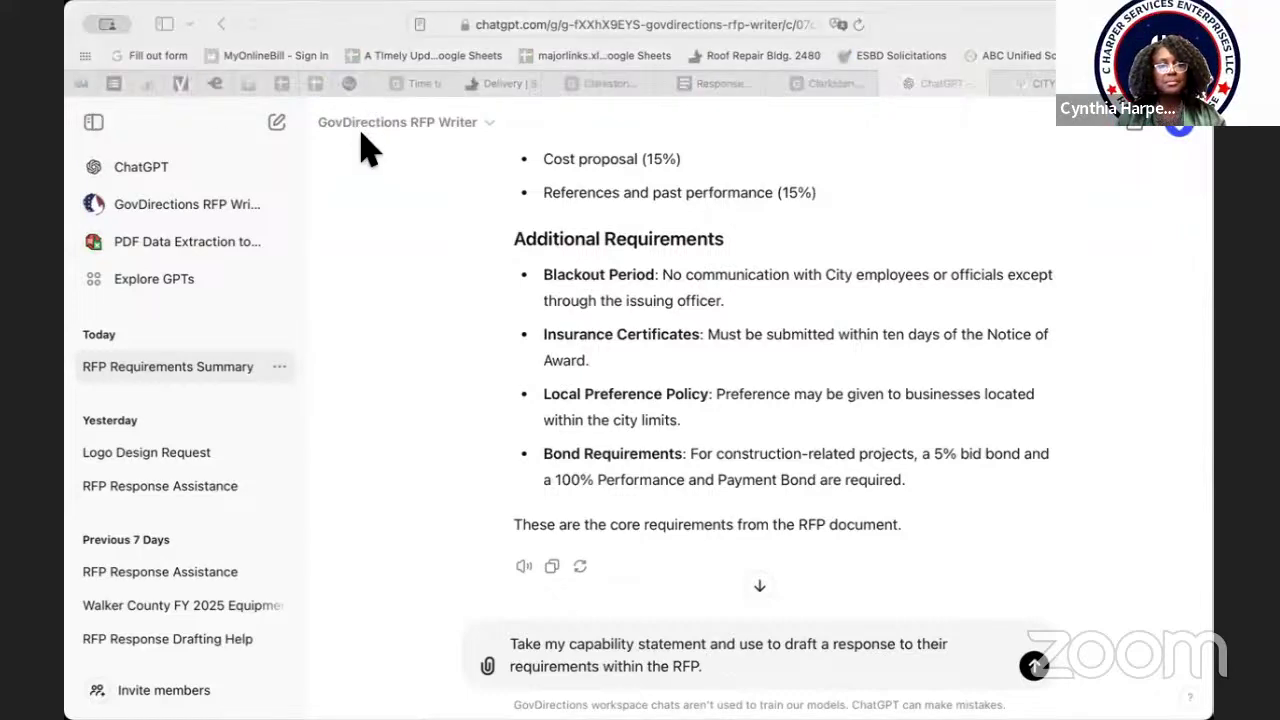
left_click_drag(366, 143, 780, 680)
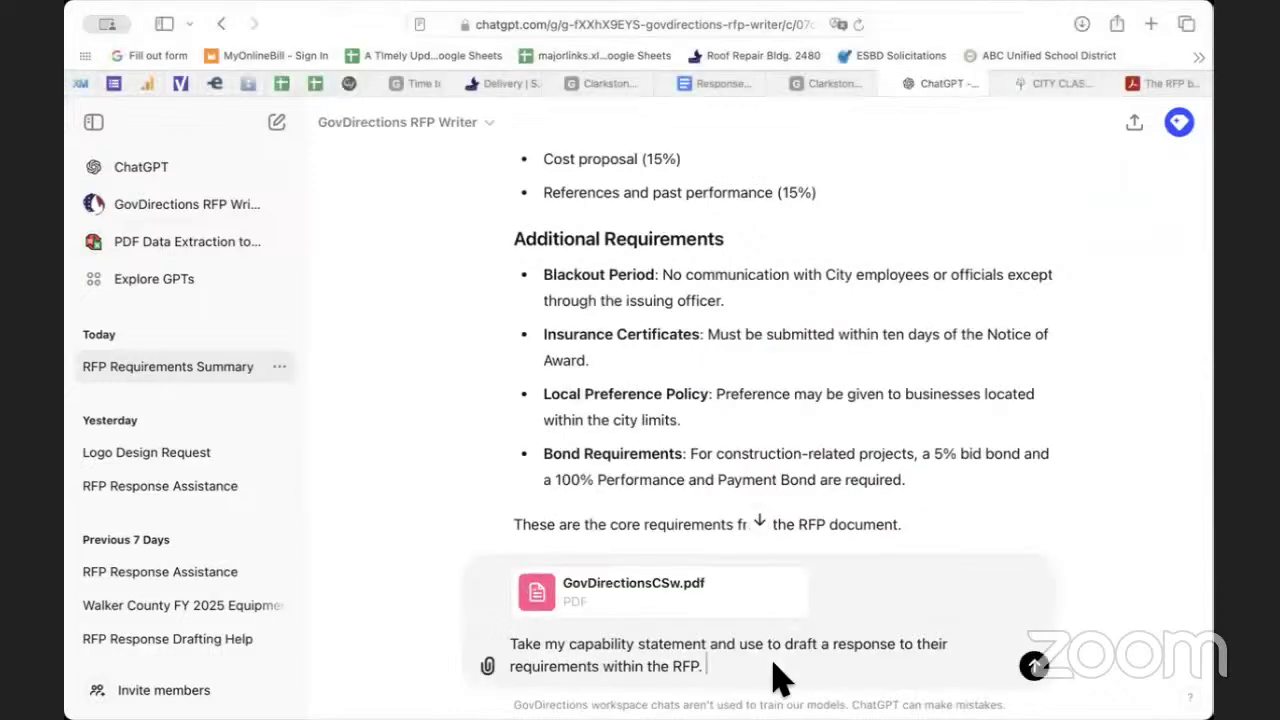
left_click(1032, 670)
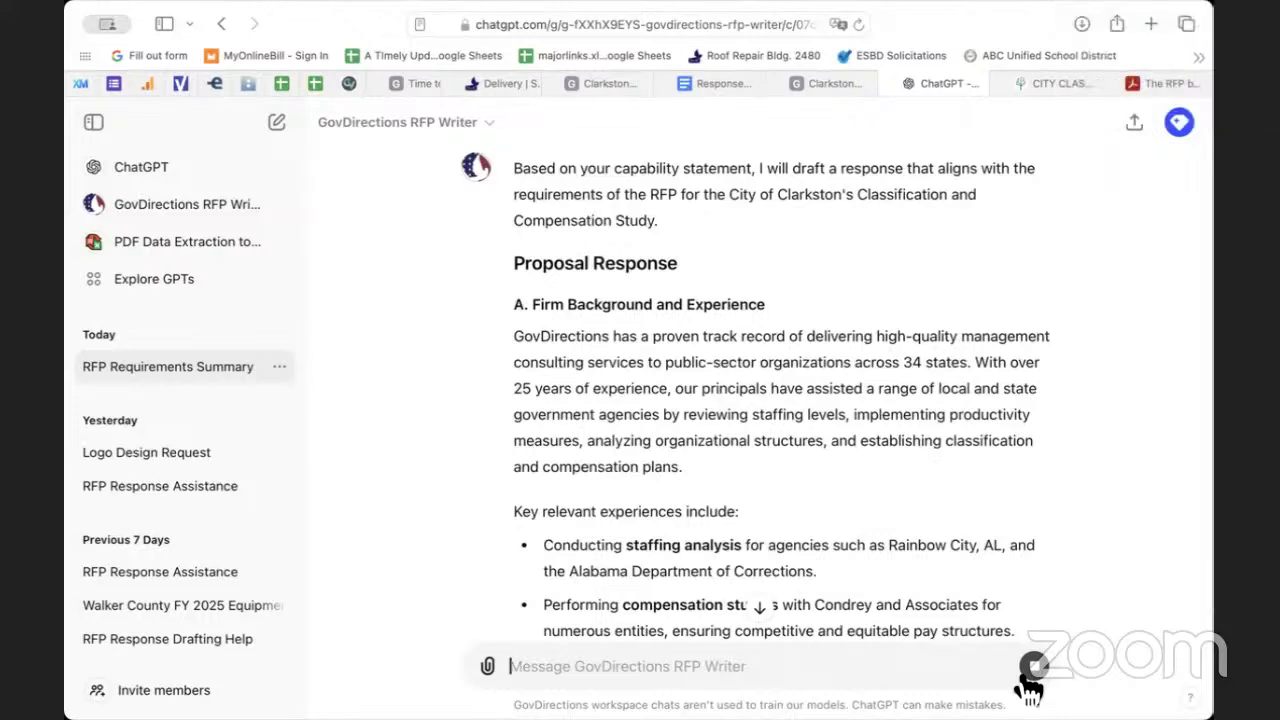
- Review the drafted proposal and select its text from the "Proposal Response" heading through the closing paragraph of the Conclusion
scroll(877, 551, "down", 3)
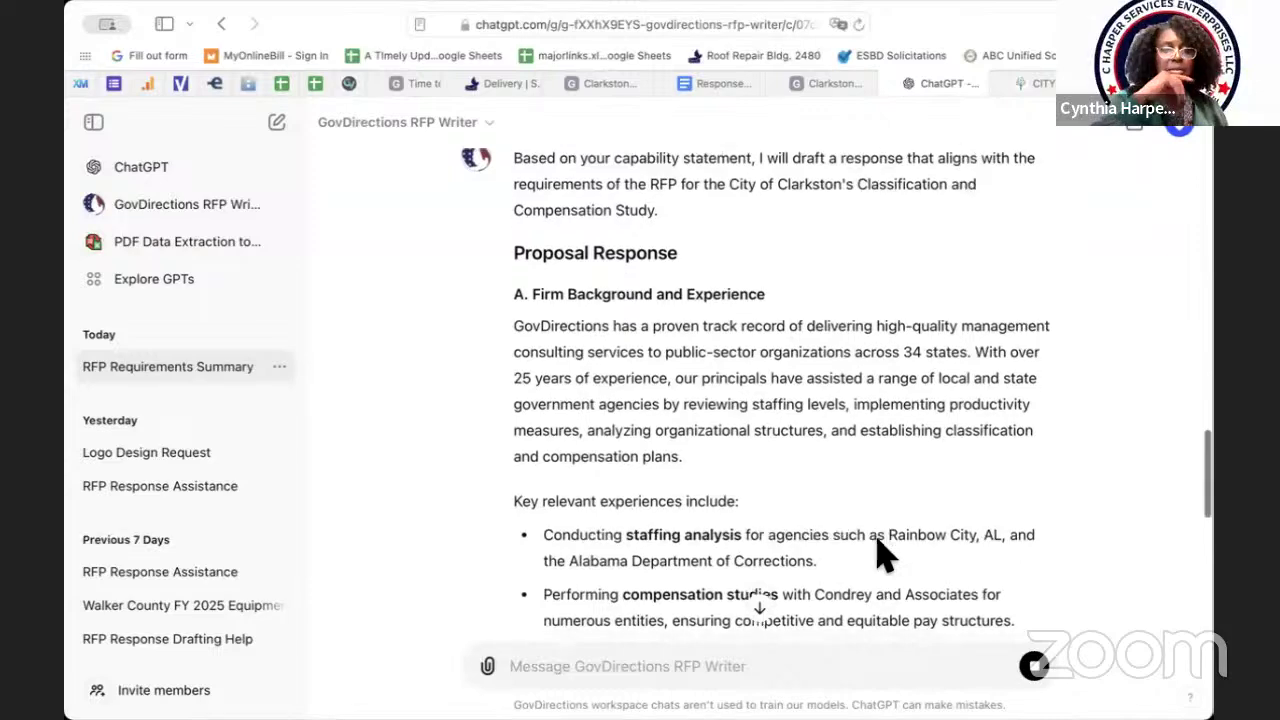
scroll(860, 540, "down", 10)
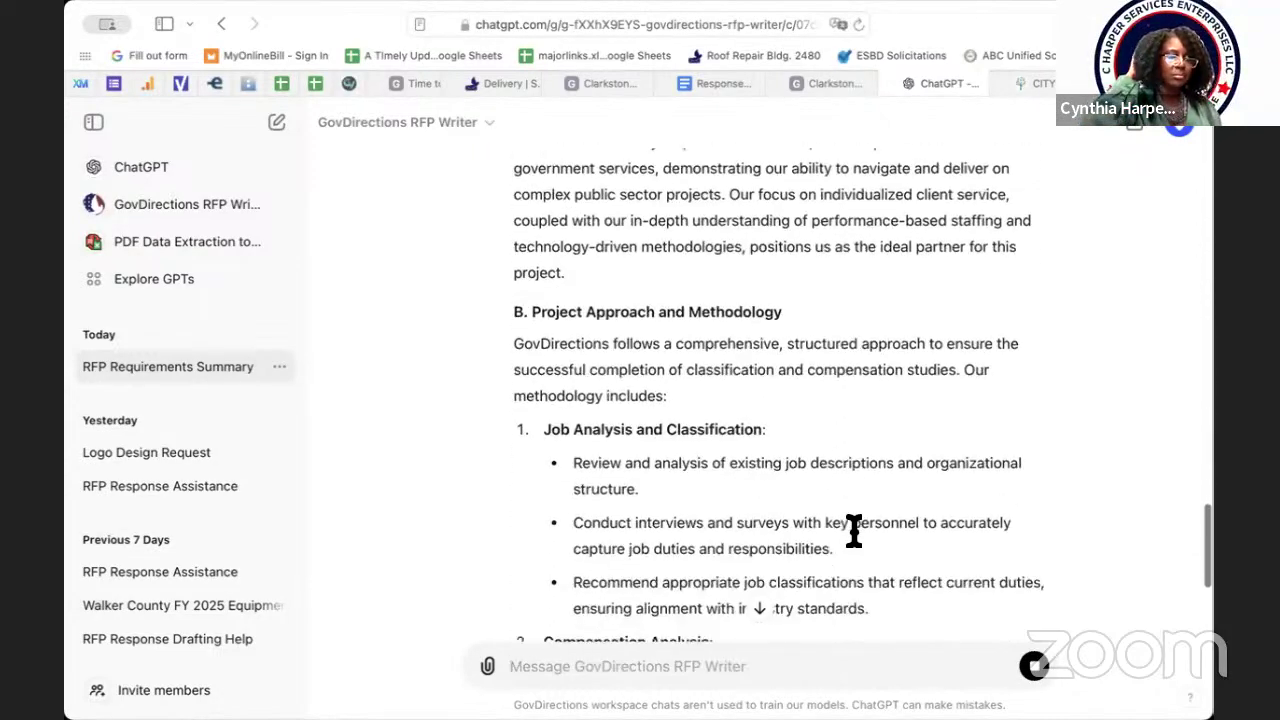
scroll(854, 531, "down", 5)
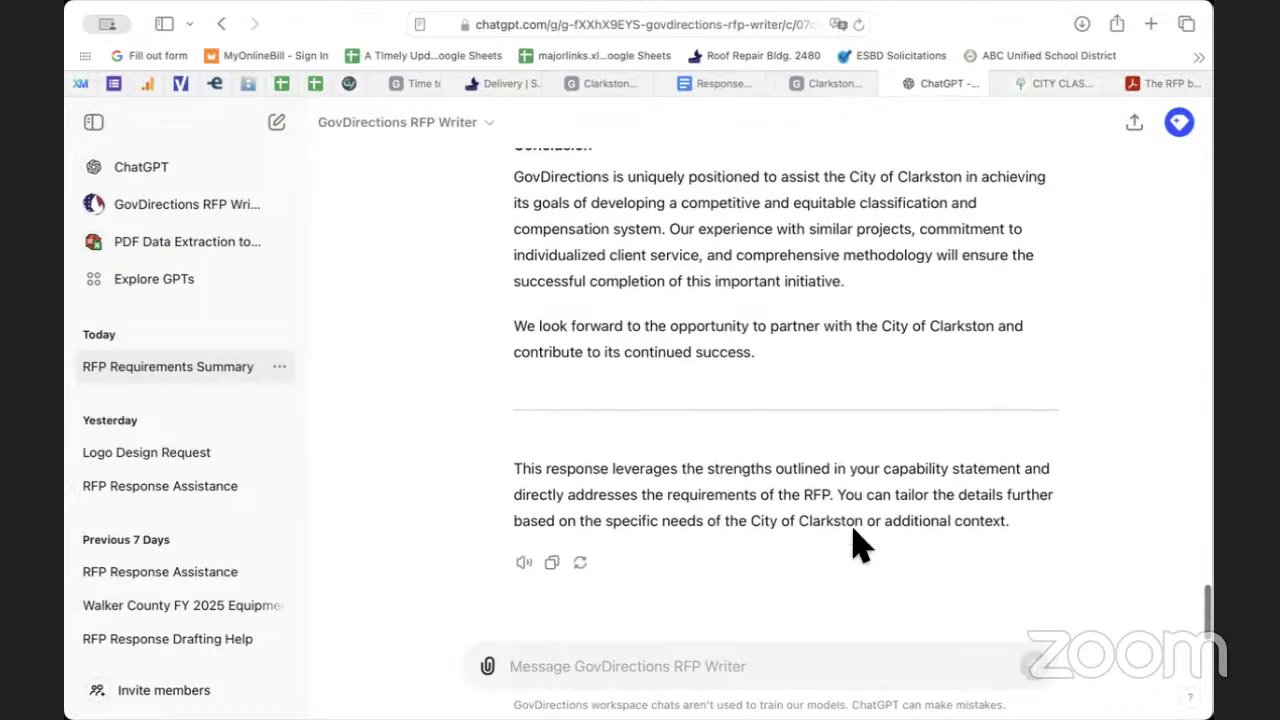
left_click_drag(768, 362, 506, 204)
scroll(729, 283, "up", 15)
scroll(728, 286, "up", 10)
scroll(728, 286, "down", 8)
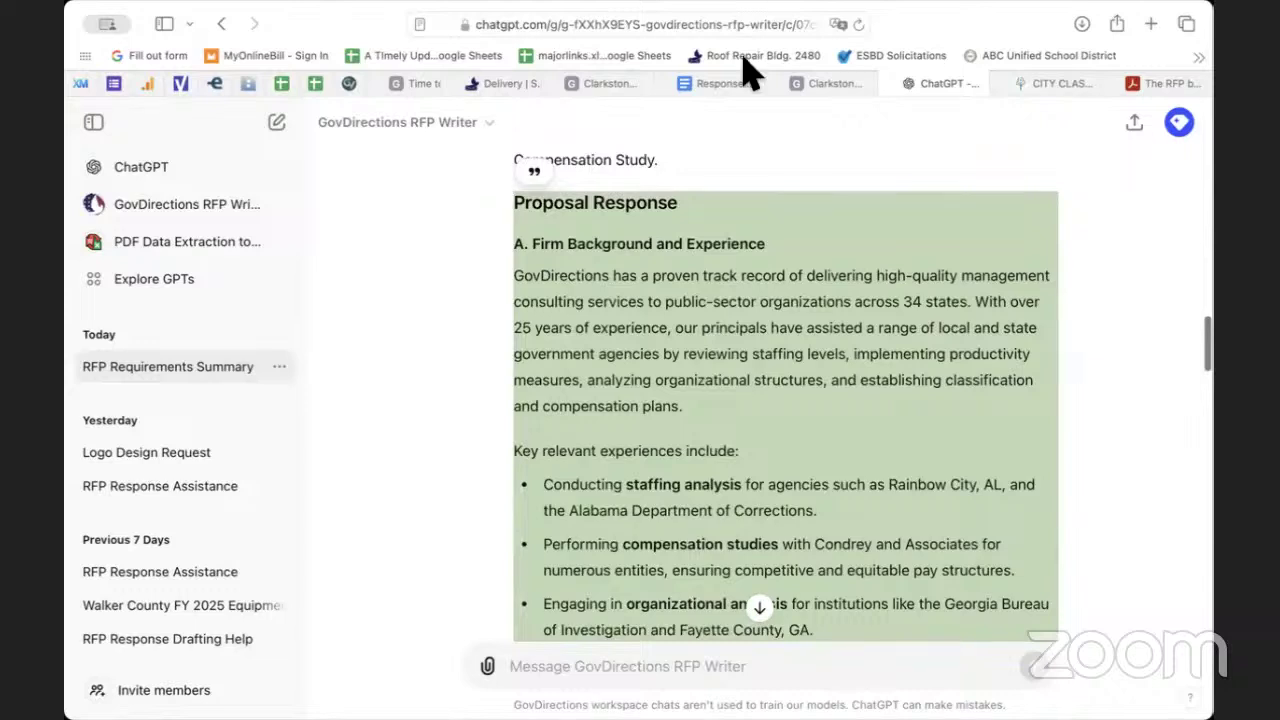
- Switch to the Response document in Google Docs, insert a next-page section break below the table, and paste the drafted proposal there
left_click(725, 85)
left_click(508, 611)
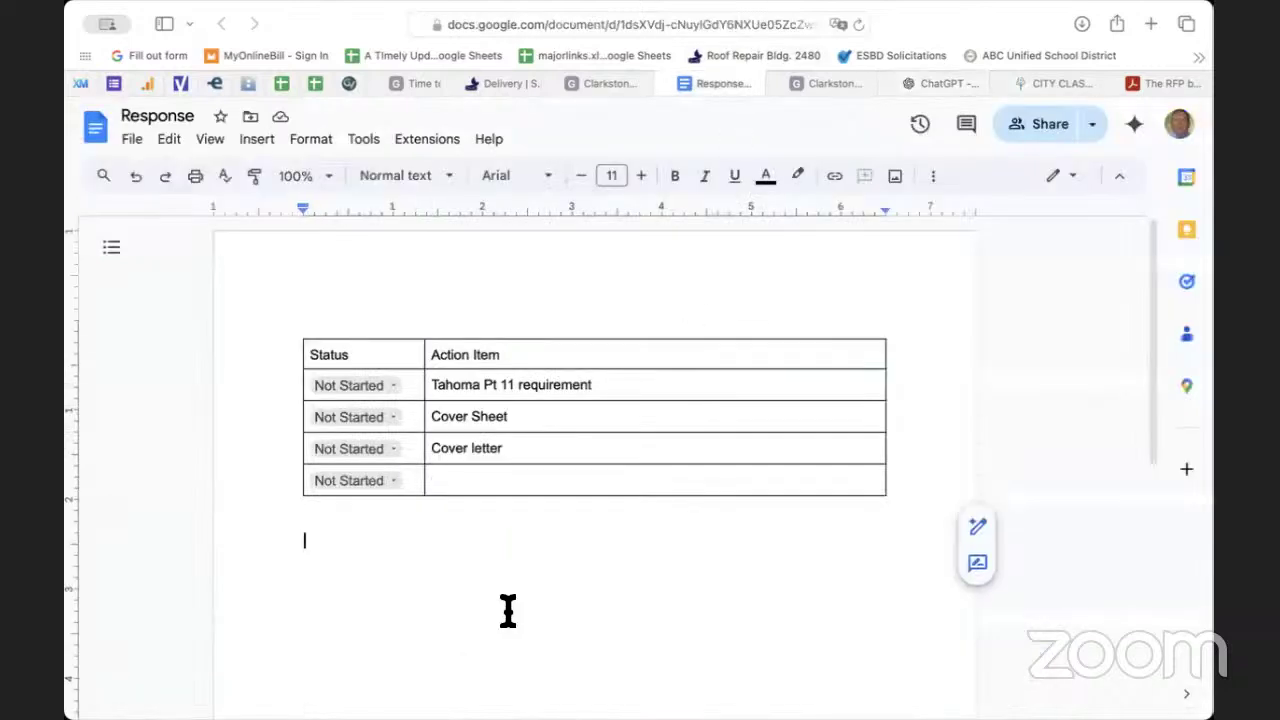
type("a")
key("BackSpace")
left_click(255, 140)
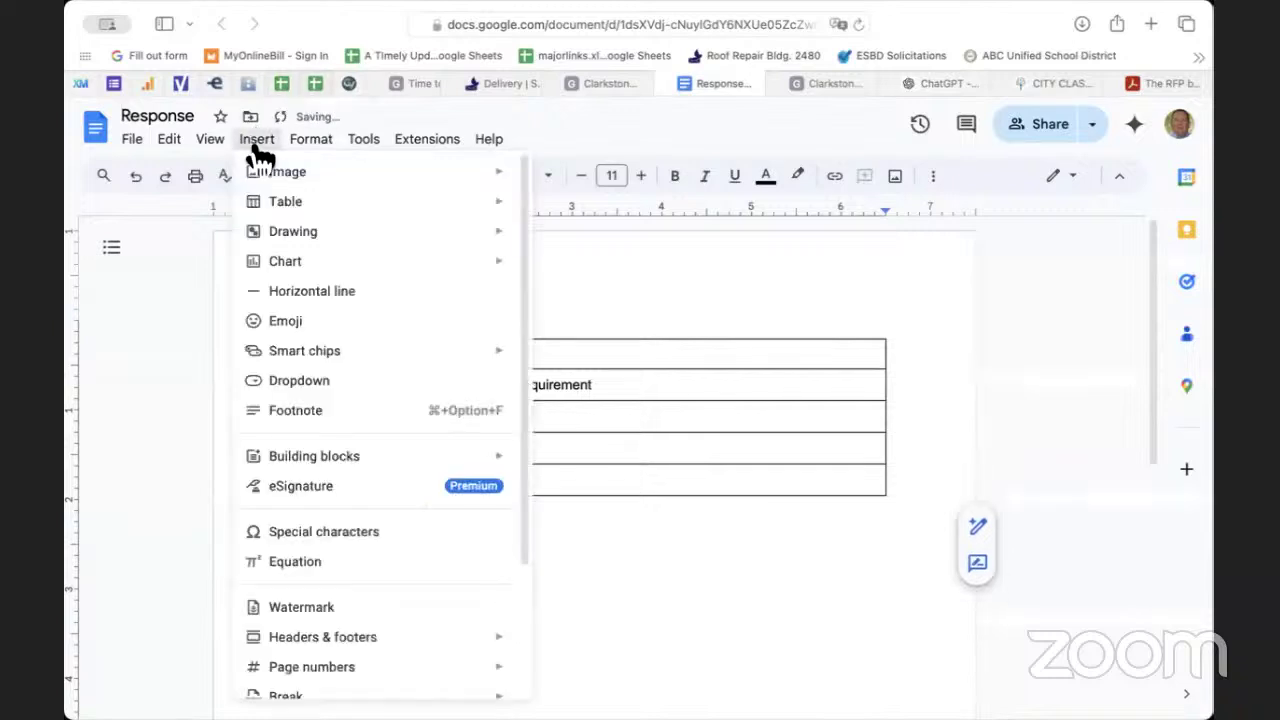
mouse_move(329, 677)
mouse_move(285, 695)
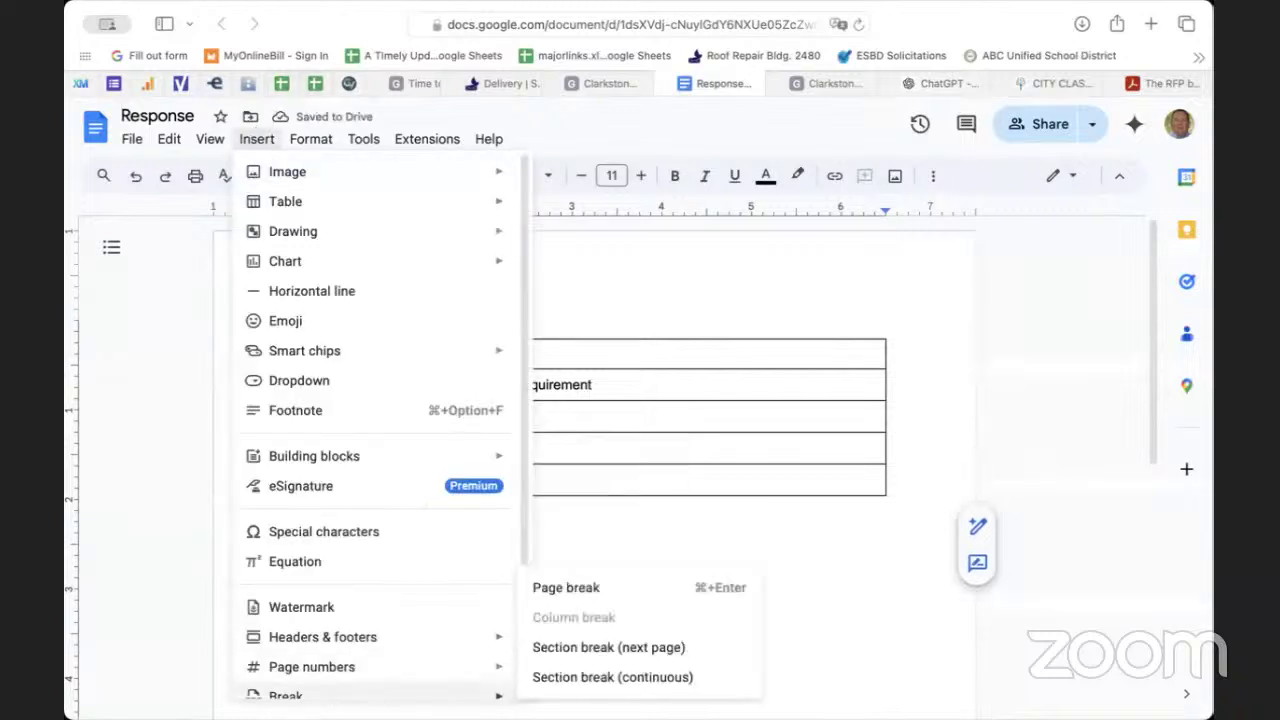
left_click(572, 650)
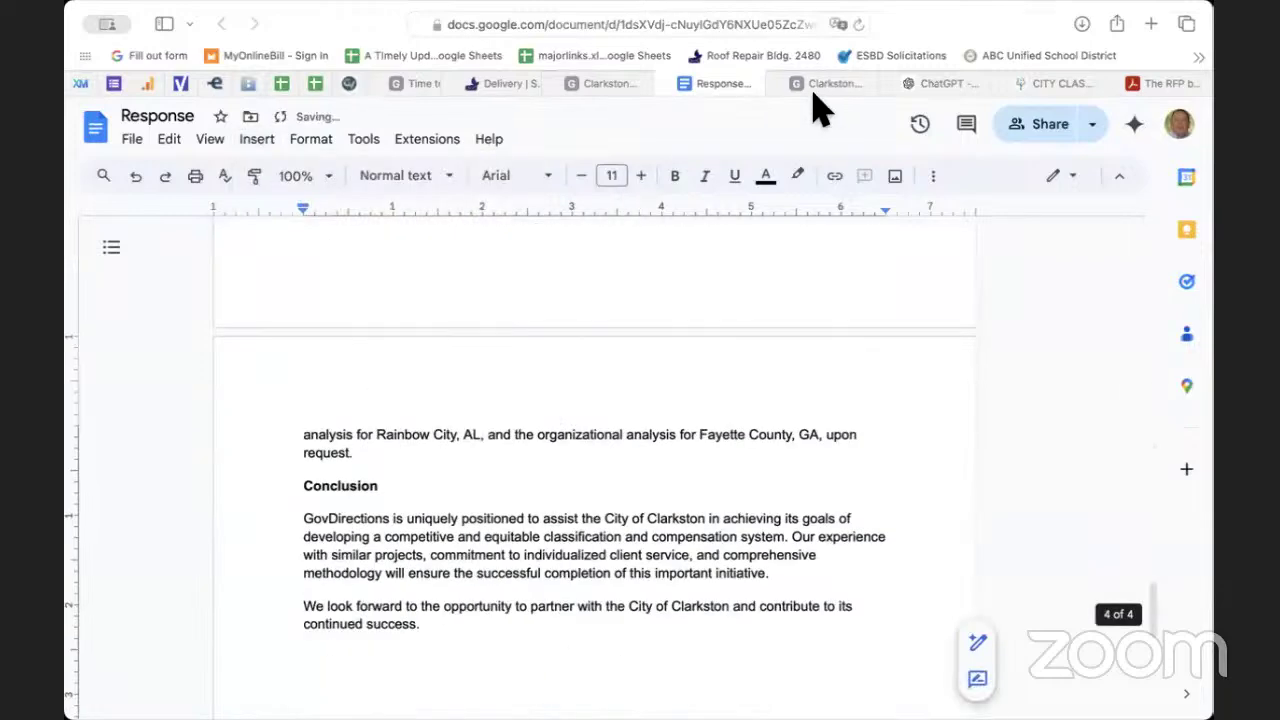
- Switch to GovDirections RFP Writer and send "please draft a cover letter for my response that highlights my experience and how it matches this RFP"
mouse_move(814, 94)
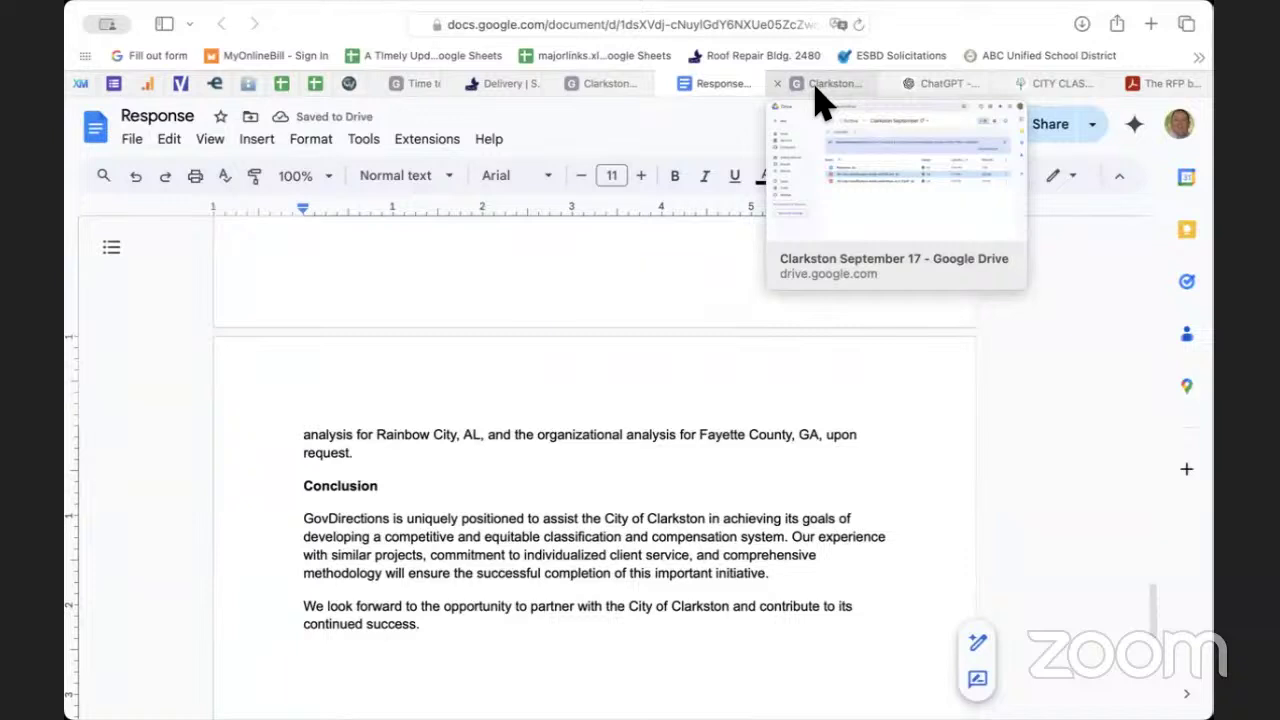
mouse_move(940, 100)
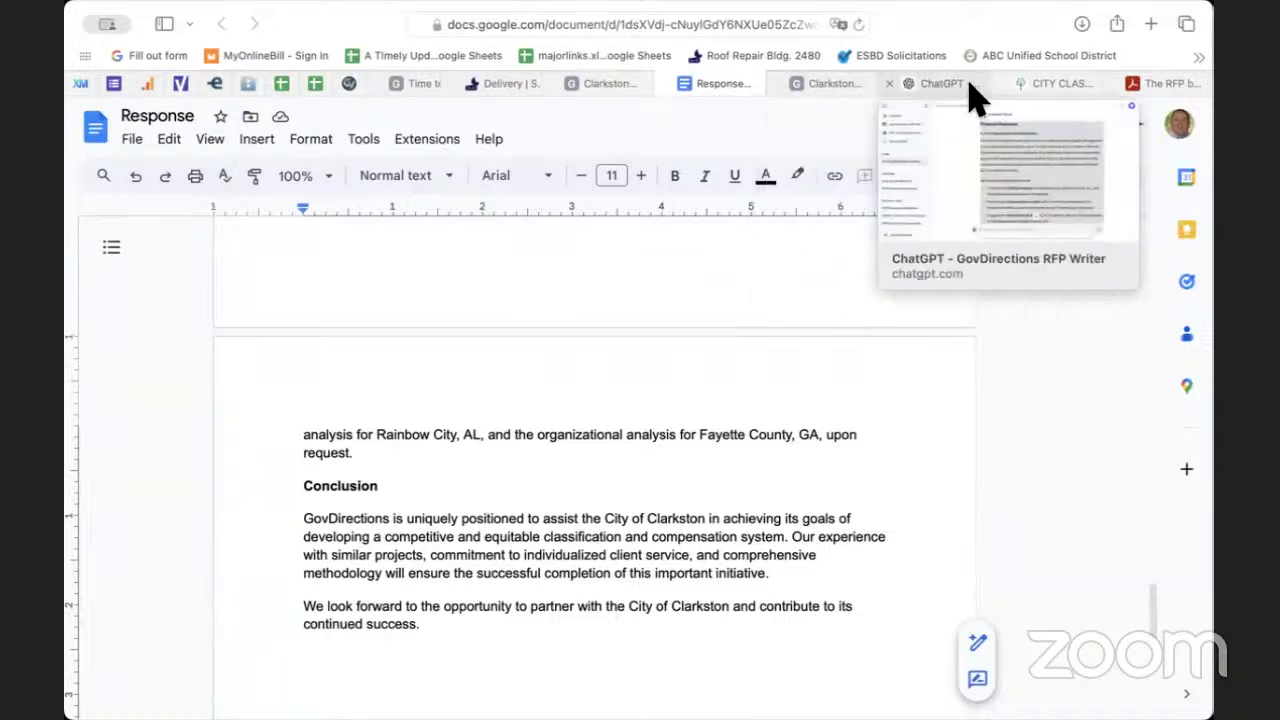
mouse_move(1014, 91)
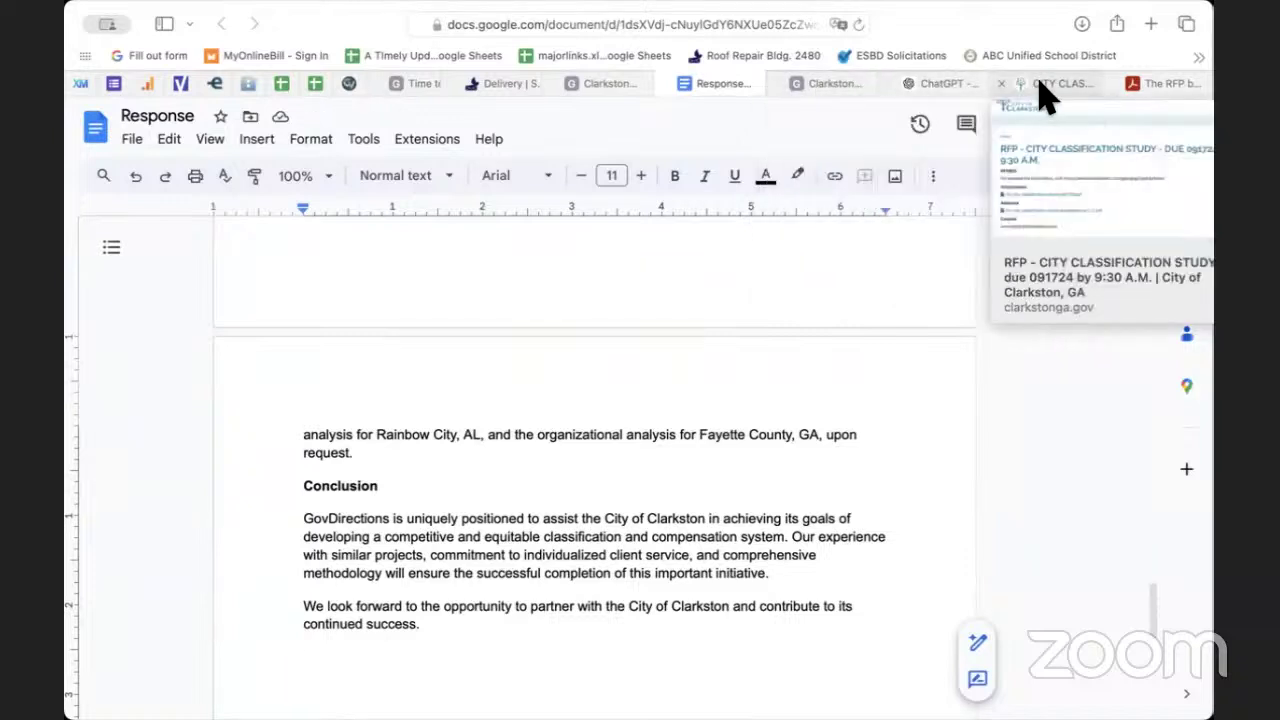
left_click(924, 86)
left_click(546, 670)
type("please draft a")
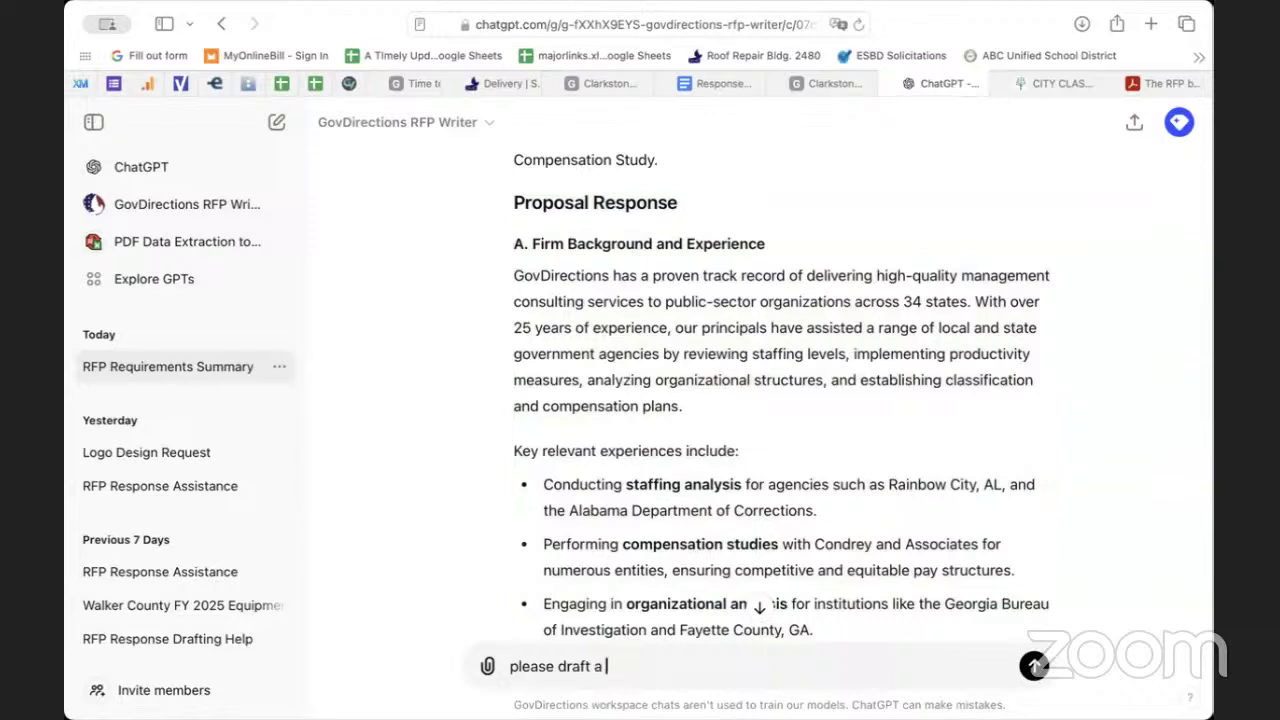
type(" voer")
key("BackSpace")
key("BackSpace")
key("BackSpace")
type("over letter as a")
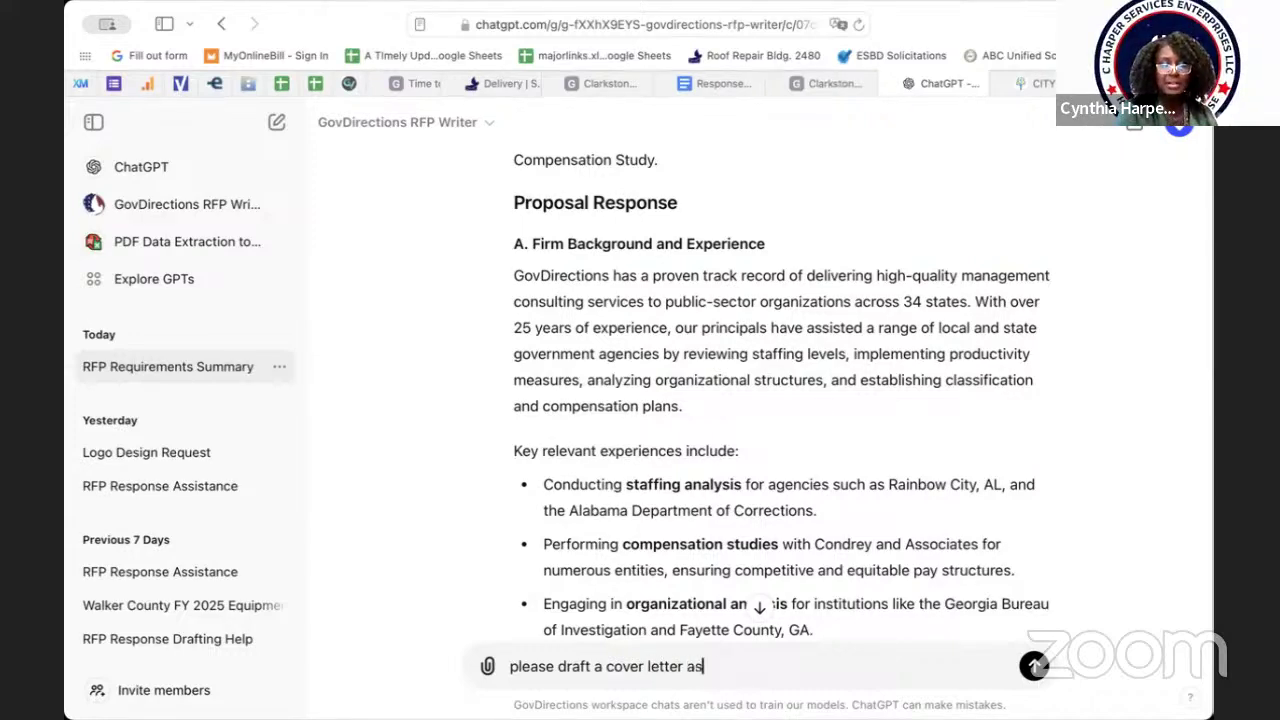
key("BackSpace")
key("BackSpace")
key("BackSpace")
key("BackSpace")
type("foor")
key("BackSpace")
key("BackSpace")
type("r my response")
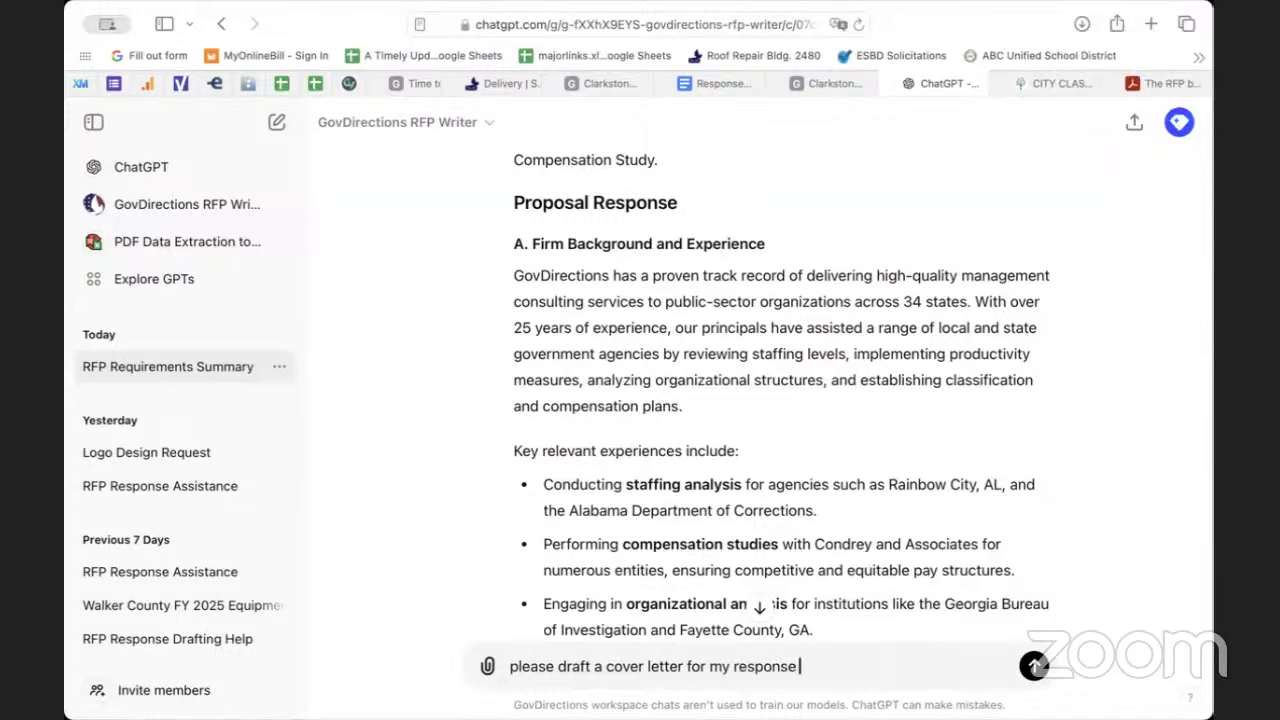
type(" that hightigh")
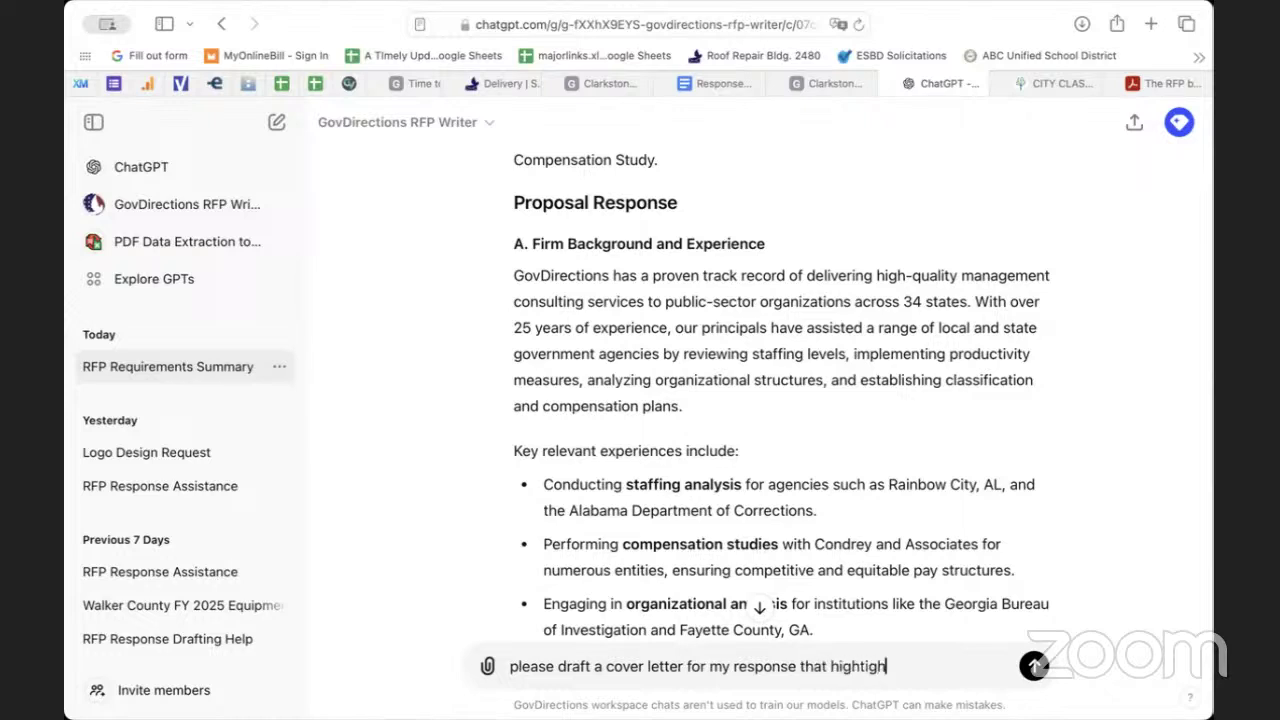
type("ights my experience and hw")
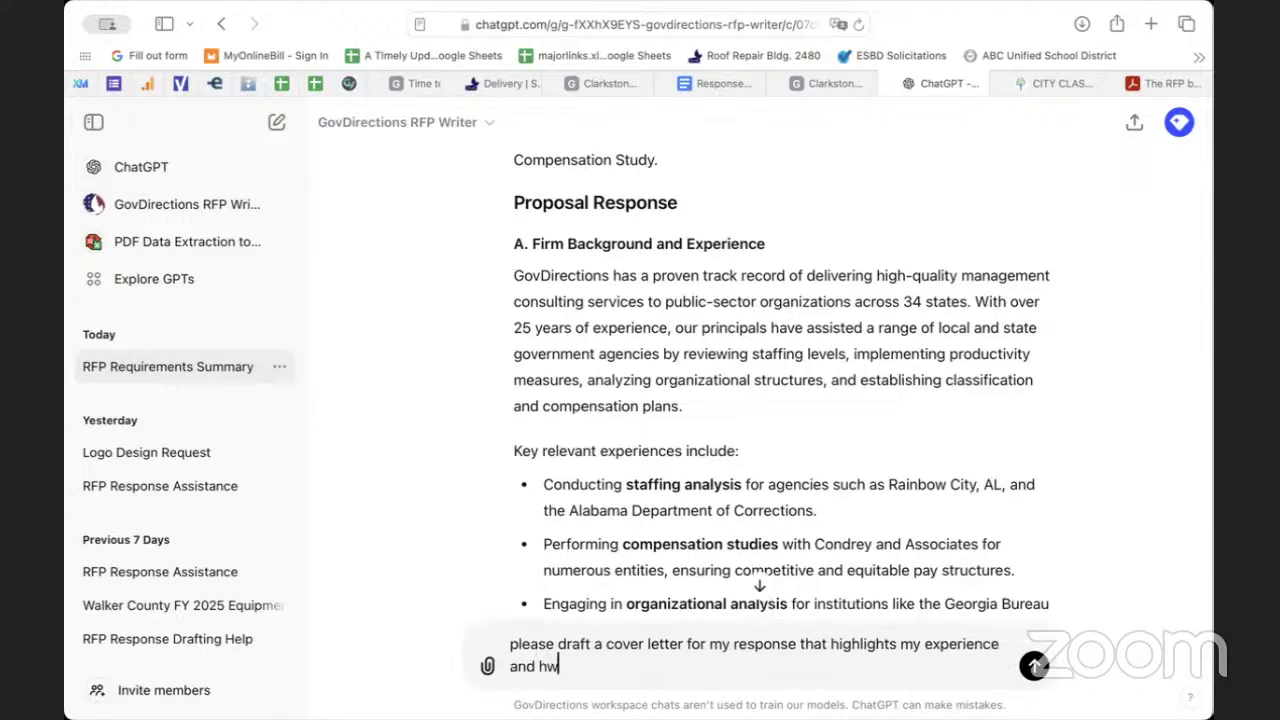
type("w it ma")
type("tceh")
key("BackSpace")
key("BackSpace")
type("hes")
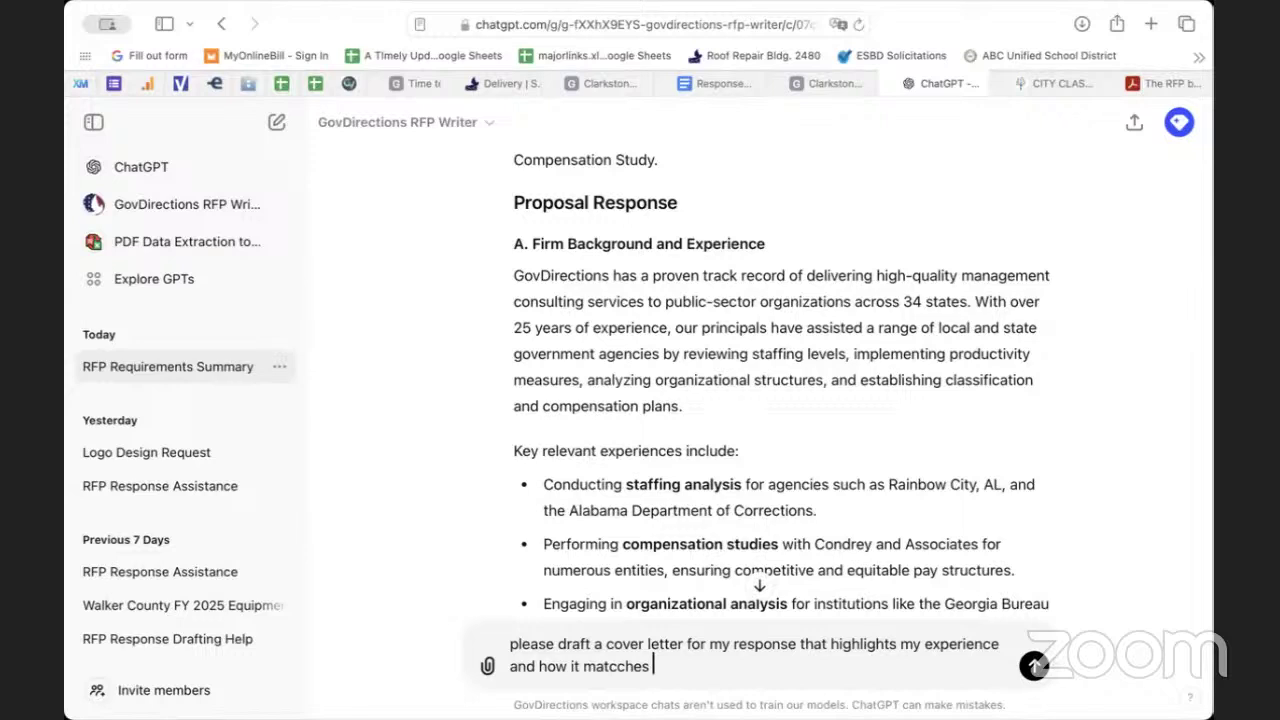
key("BackSpace")
key("BackSpace")
key("BackSpace")
type("this RFP")
key("Return")
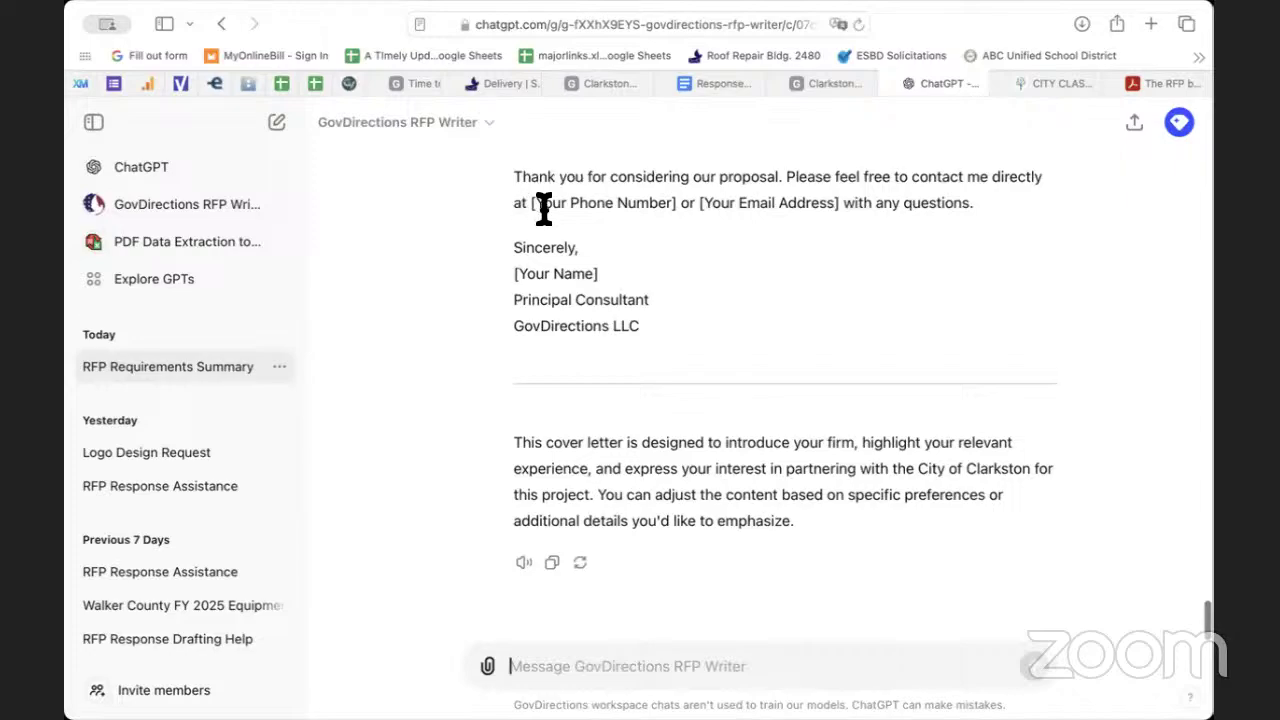
- Select the drafted cover letter from the "City of Clarkston" address block through the closing "GovDirections LLC" signature line
scroll(543, 208, "up", 10)
scroll(543, 207, "up", 5)
scroll(534, 220, "down", 3)
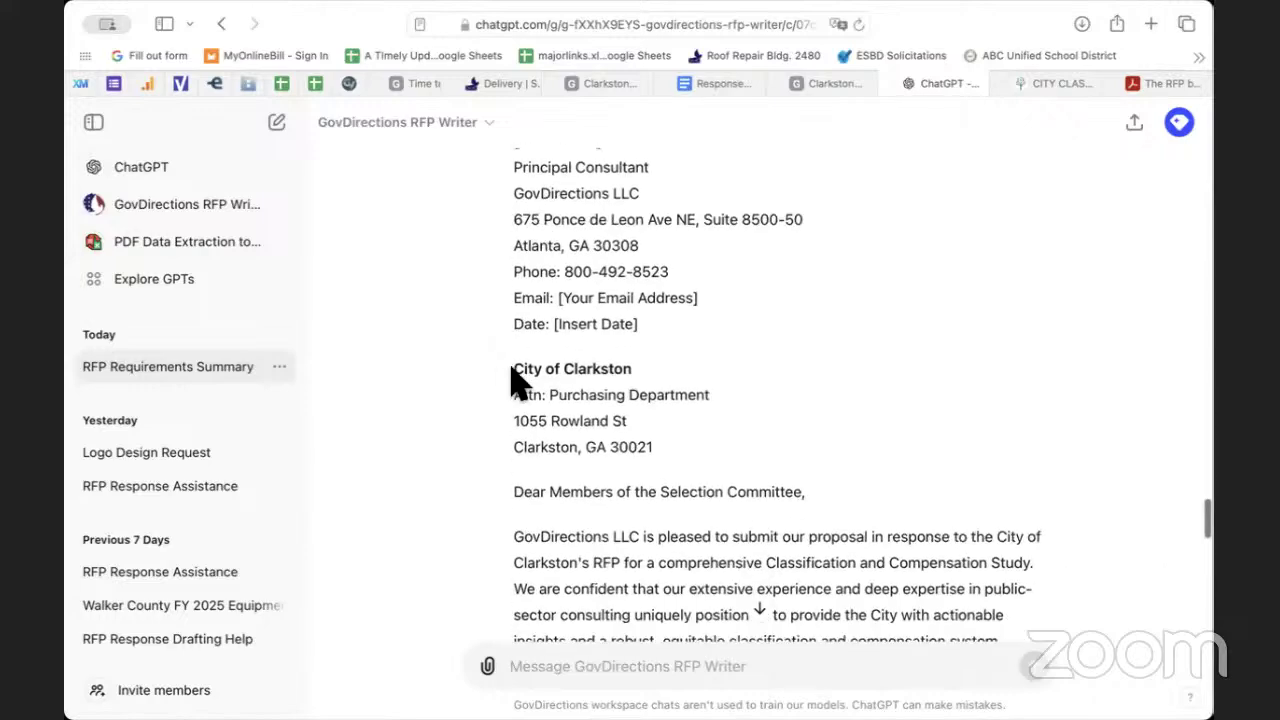
scroll(543, 446, "down", 10)
mouse_move(511, 369)
left_mouse_down()
mouse_move(543, 446)
mouse_move(614, 494)
mouse_move(666, 507)
left_mouse_up()
scroll(546, 442, "down", 5)
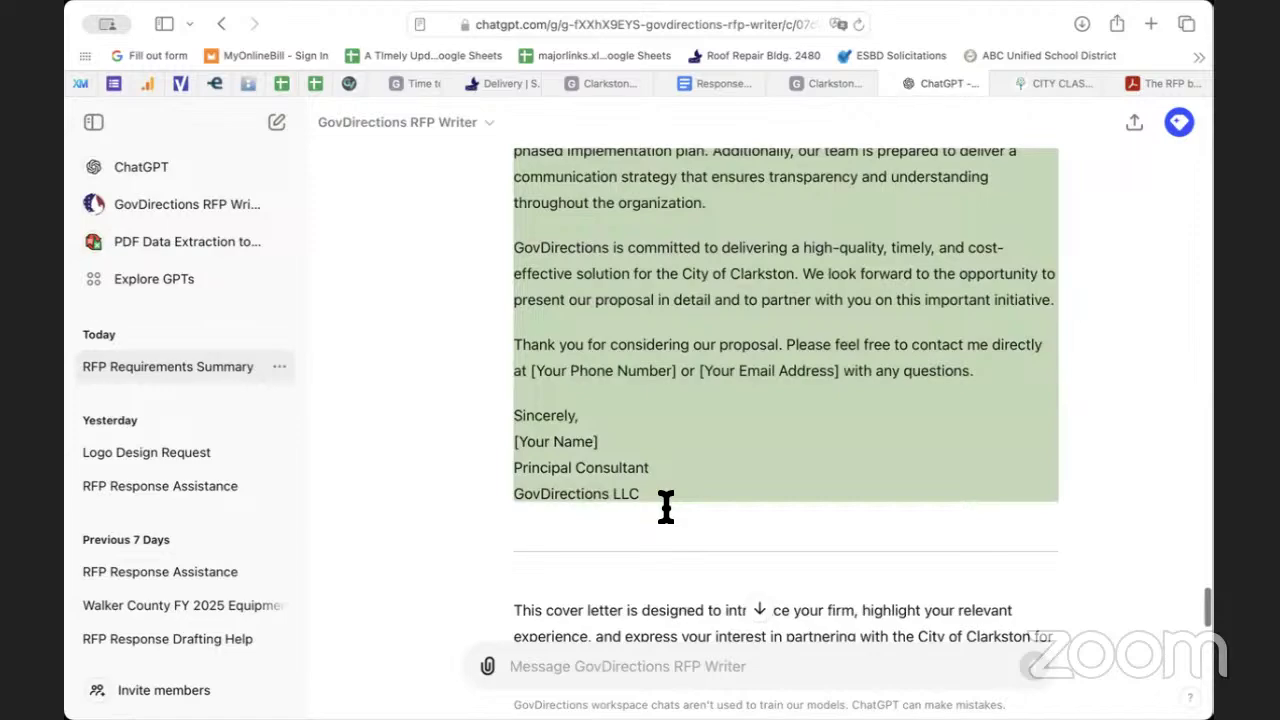
- Switch to the Response document, insert a next-page section break below the checklist table, and paste the cover letter there
left_click(709, 86)
scroll(586, 369, "up", 20)
scroll(586, 369, "up", 5)
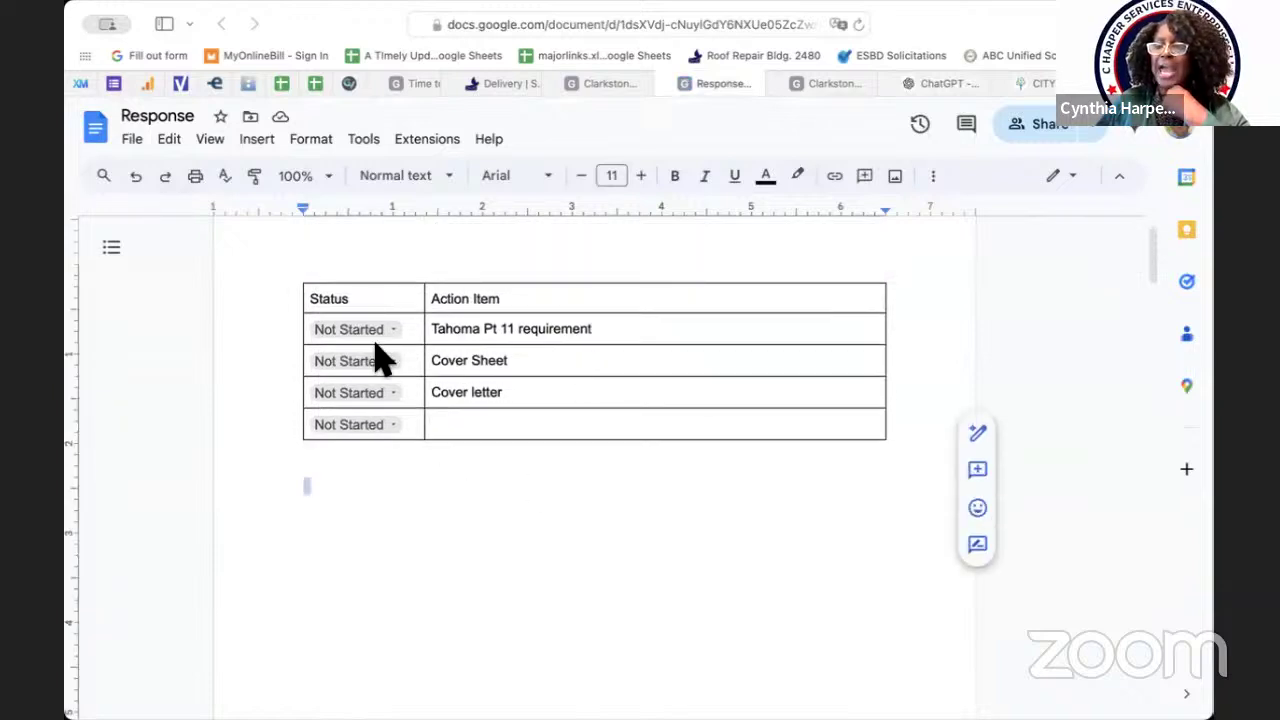
left_click(257, 141)
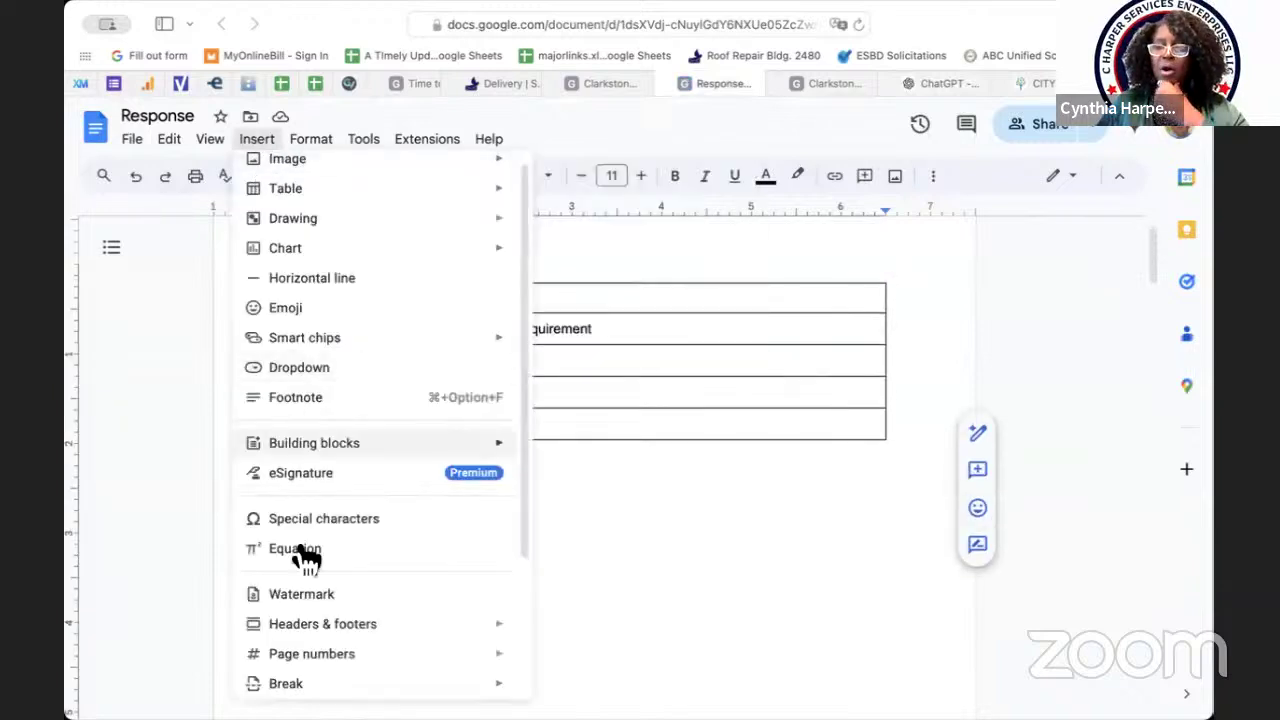
mouse_move(495, 683)
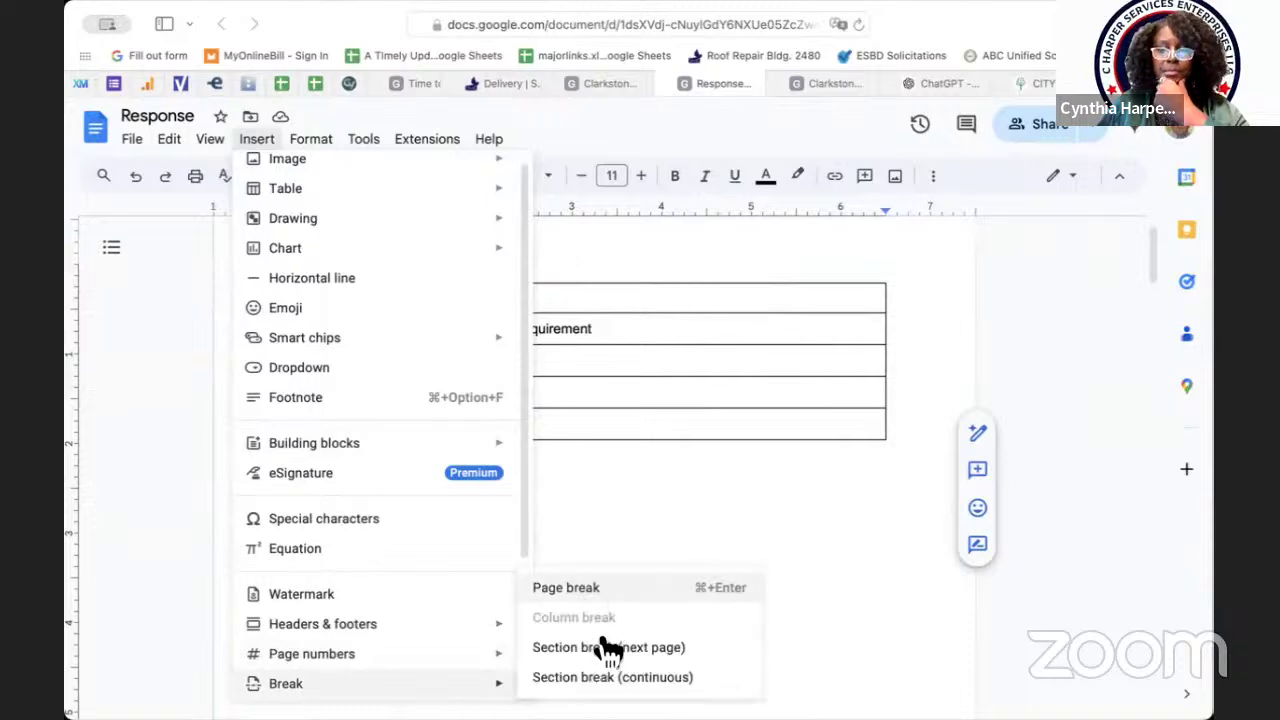
left_click(609, 647)
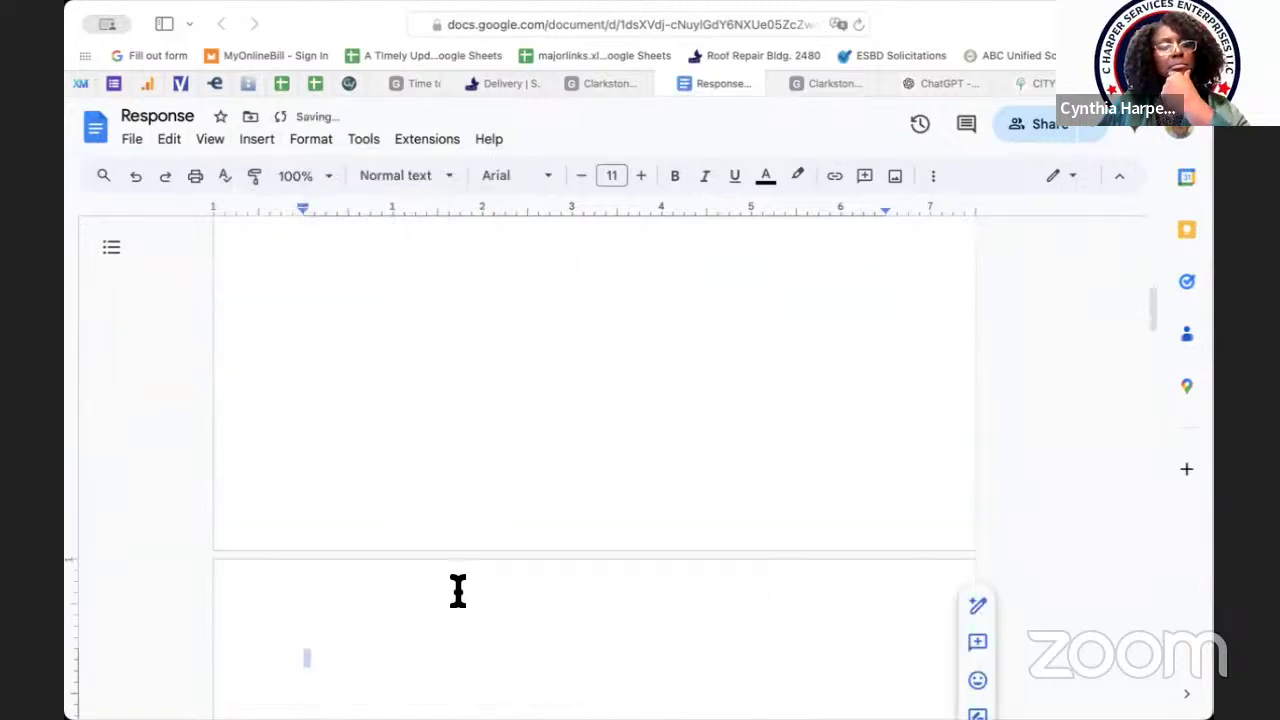
scroll(458, 591, "up", 20)
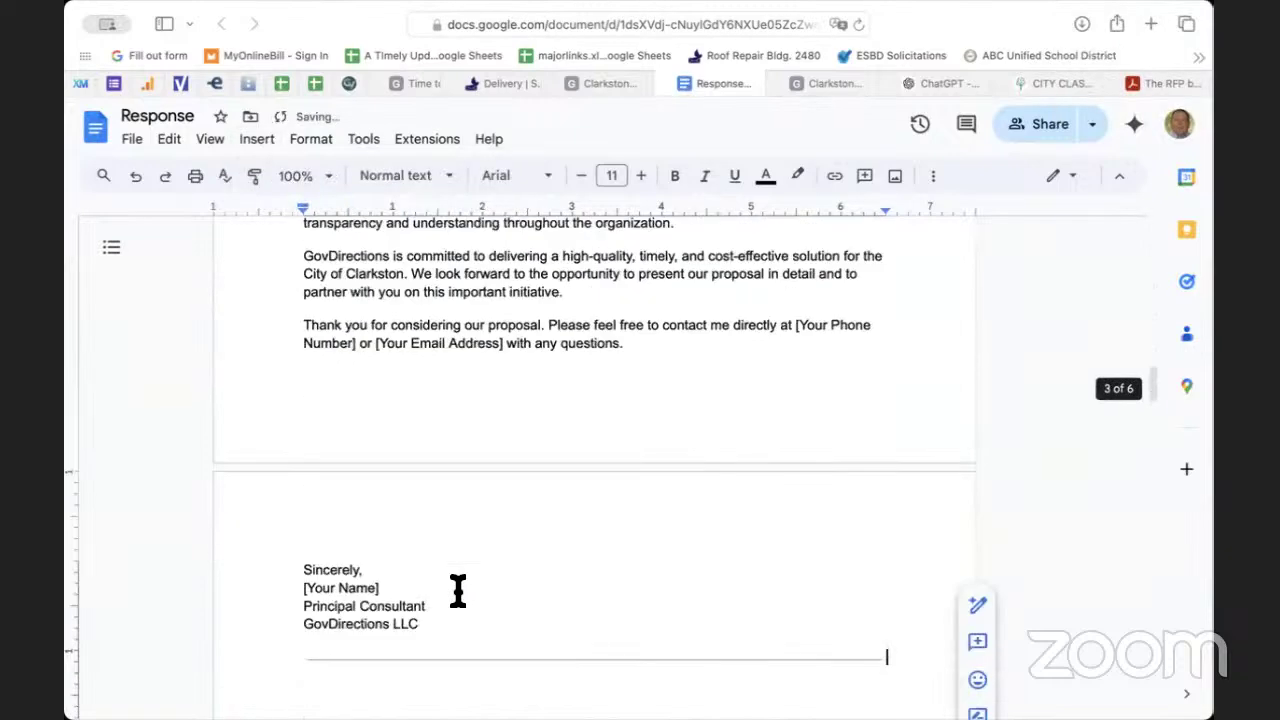
- Insert blank lines above the "City of Clarkston" line at the start of the pasted cover letter
scroll(458, 591, "down", 10)
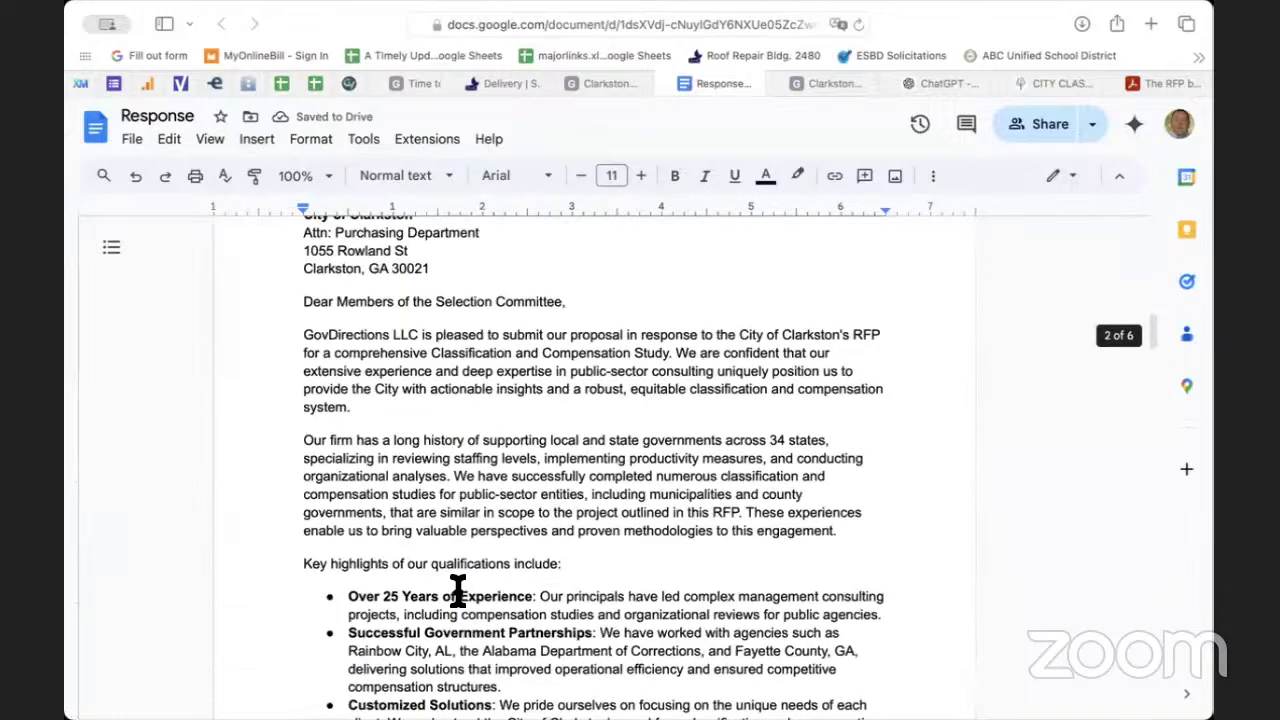
scroll(454, 610, "up", 5)
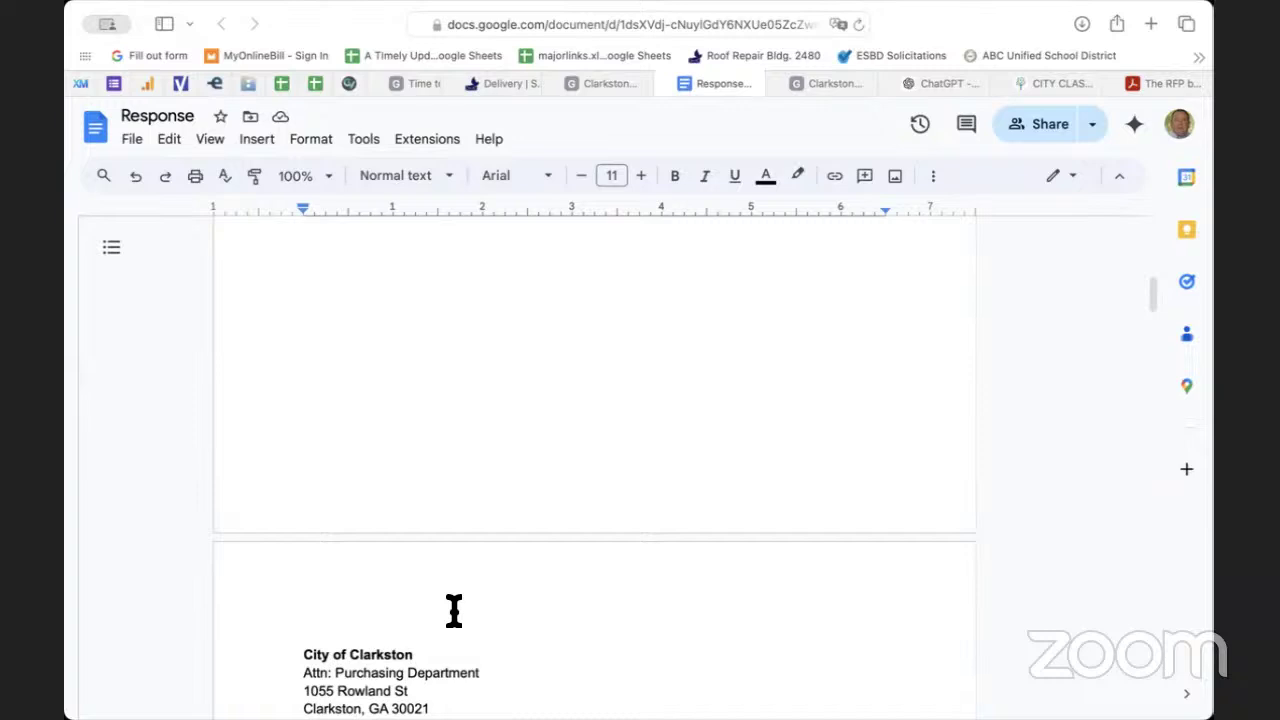
scroll(454, 610, "down", 4)
scroll(454, 610, "down", 10)
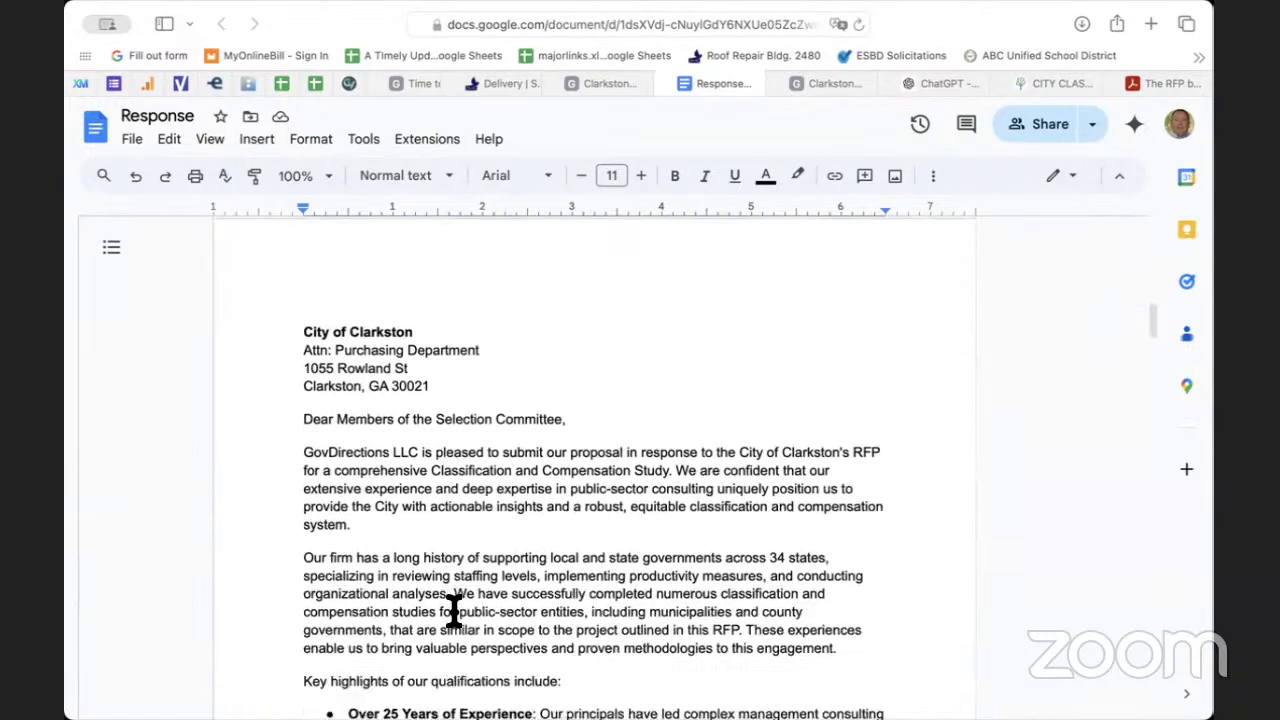
scroll(454, 610, "up", 1)
scroll(454, 612, "up", 10)
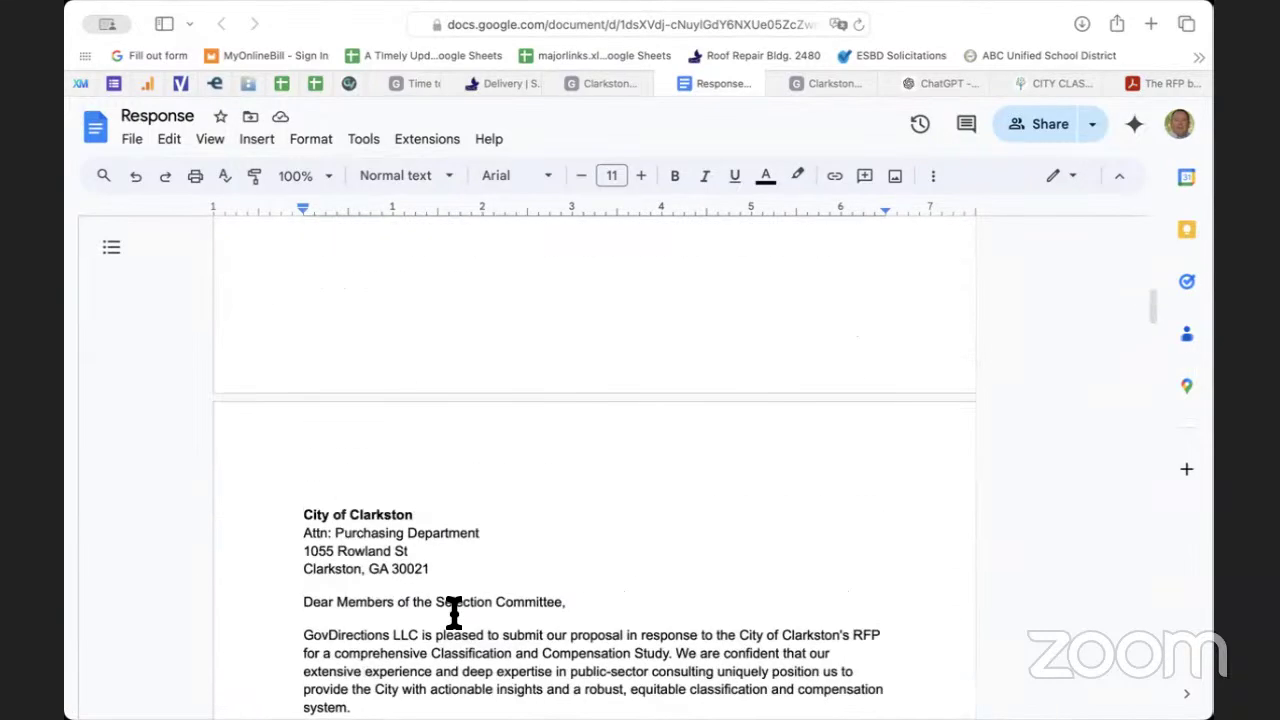
scroll(451, 611, "down", 2)
left_click(291, 390)
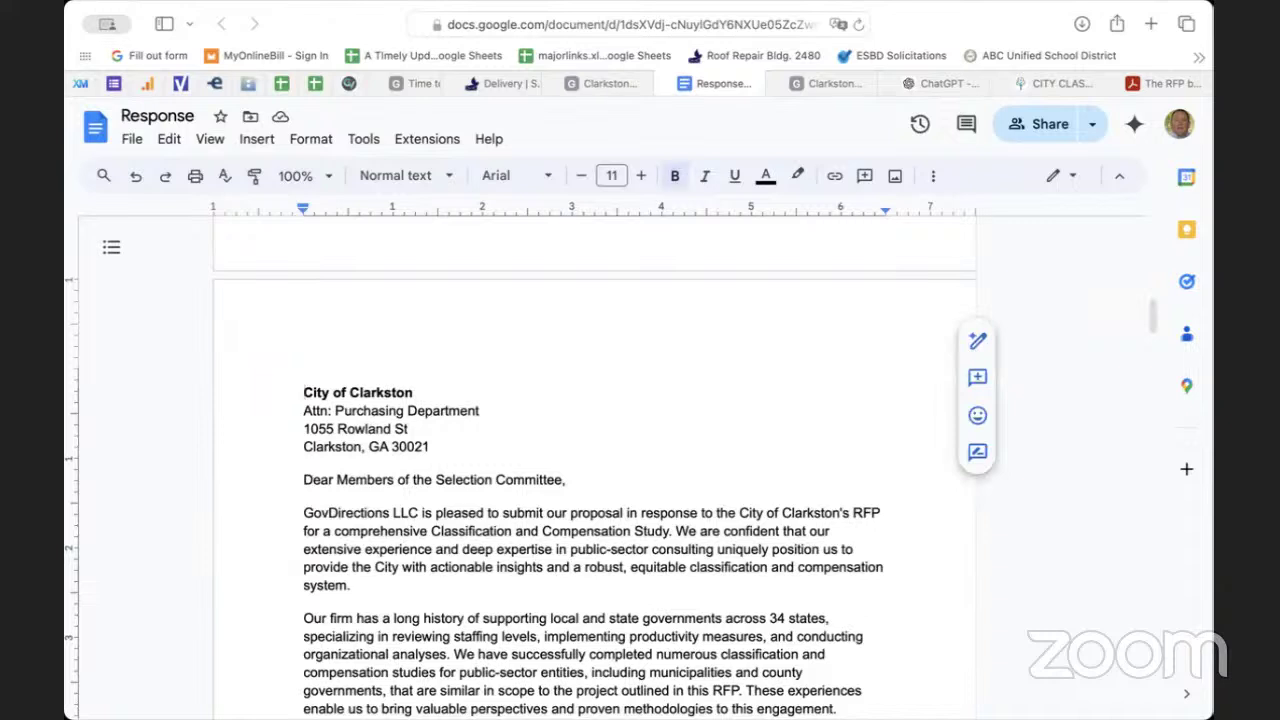
key("Return")
key("Return")
key("Return")
key("Return")
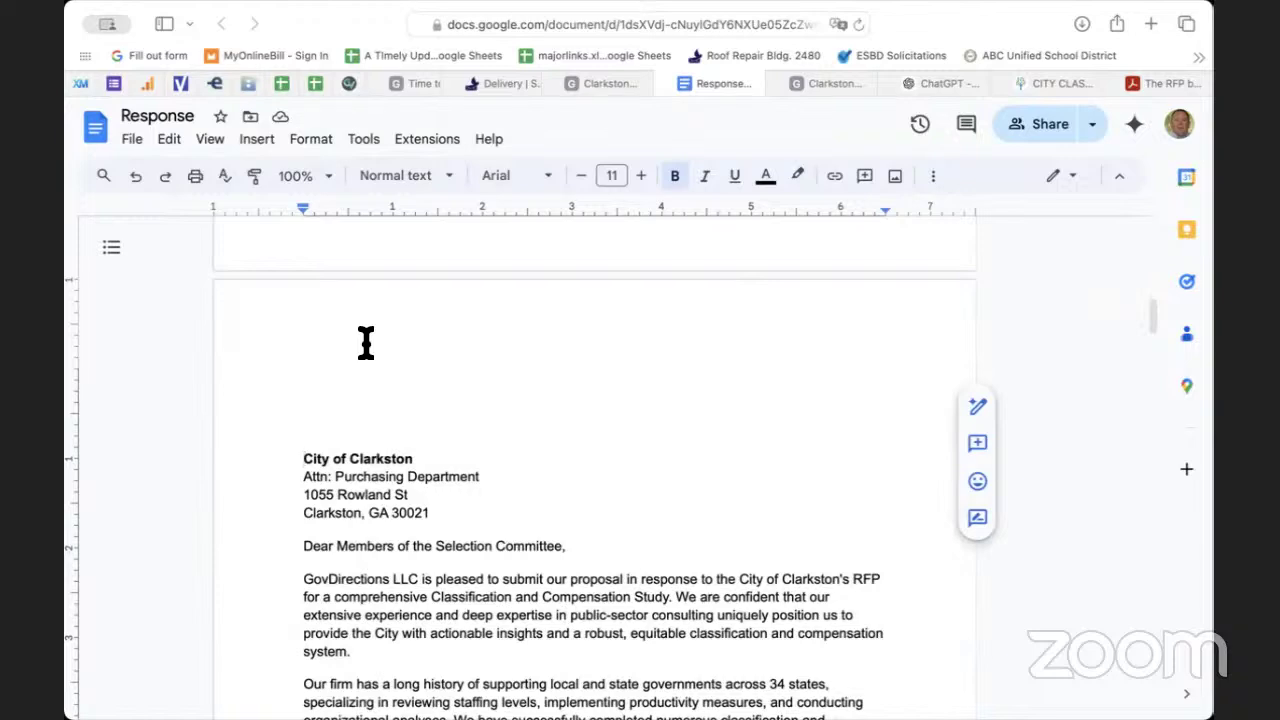
- Look through the cover letter's qualifications and closing, and the Proposal Response section's experience, methodology and project team content
scroll(384, 485, "down", 2)
scroll(384, 485, "down", 2)
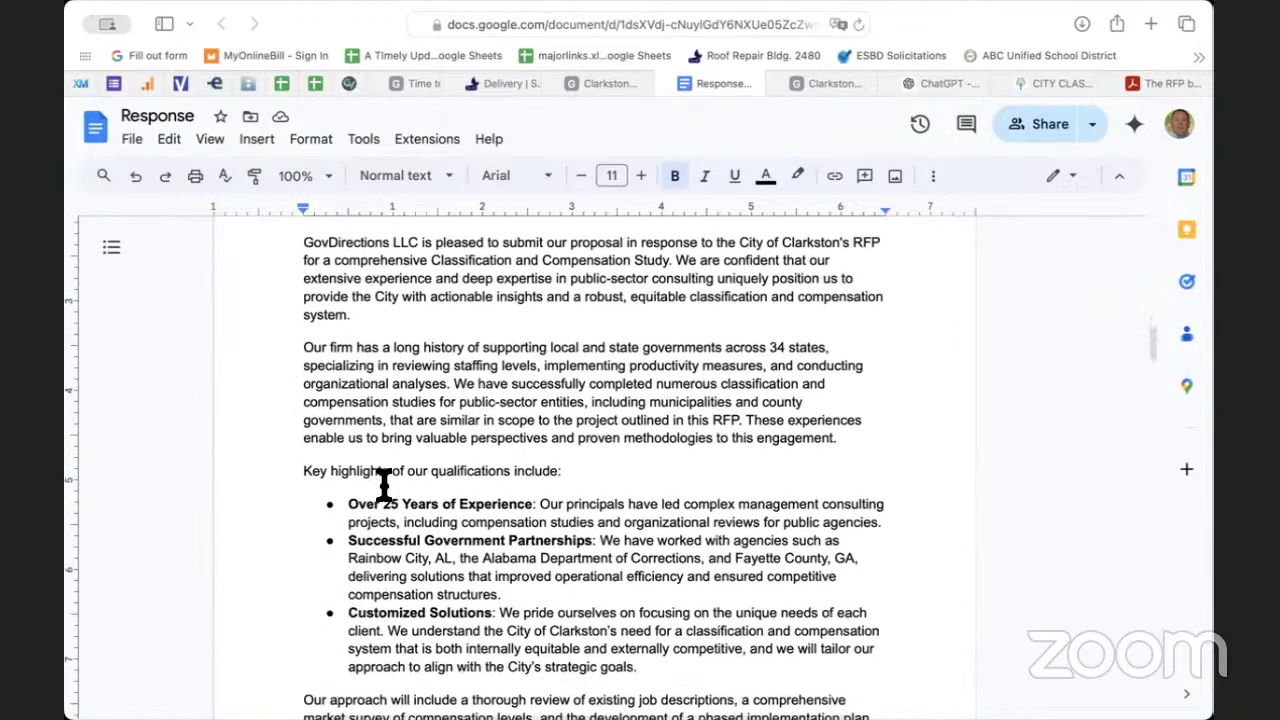
scroll(384, 485, "down", 1)
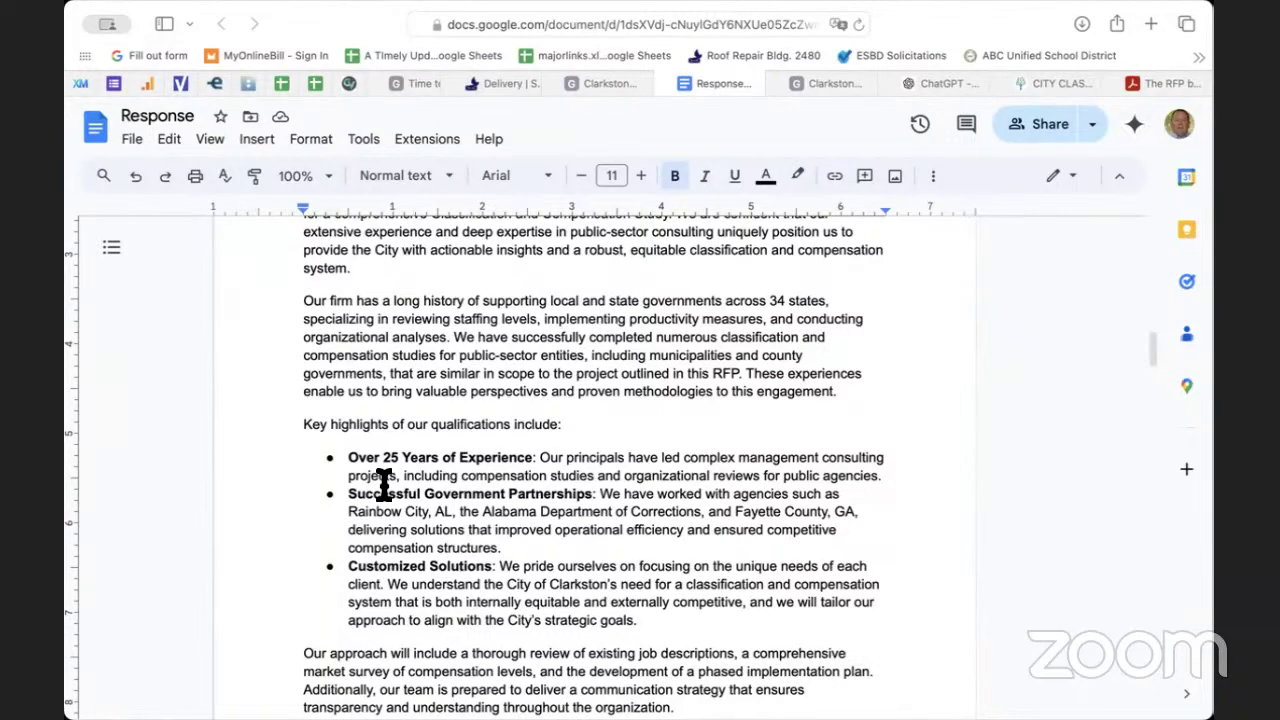
scroll(384, 485, "down", 10)
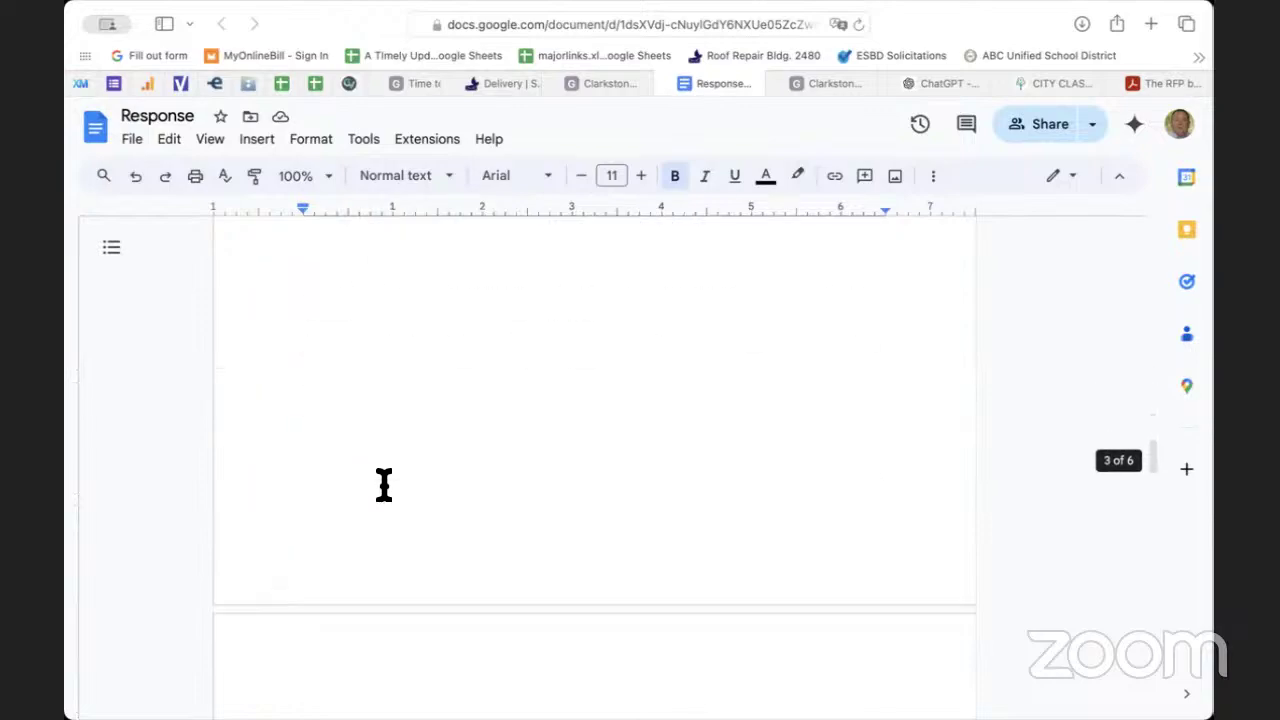
scroll(384, 485, "down", 10)
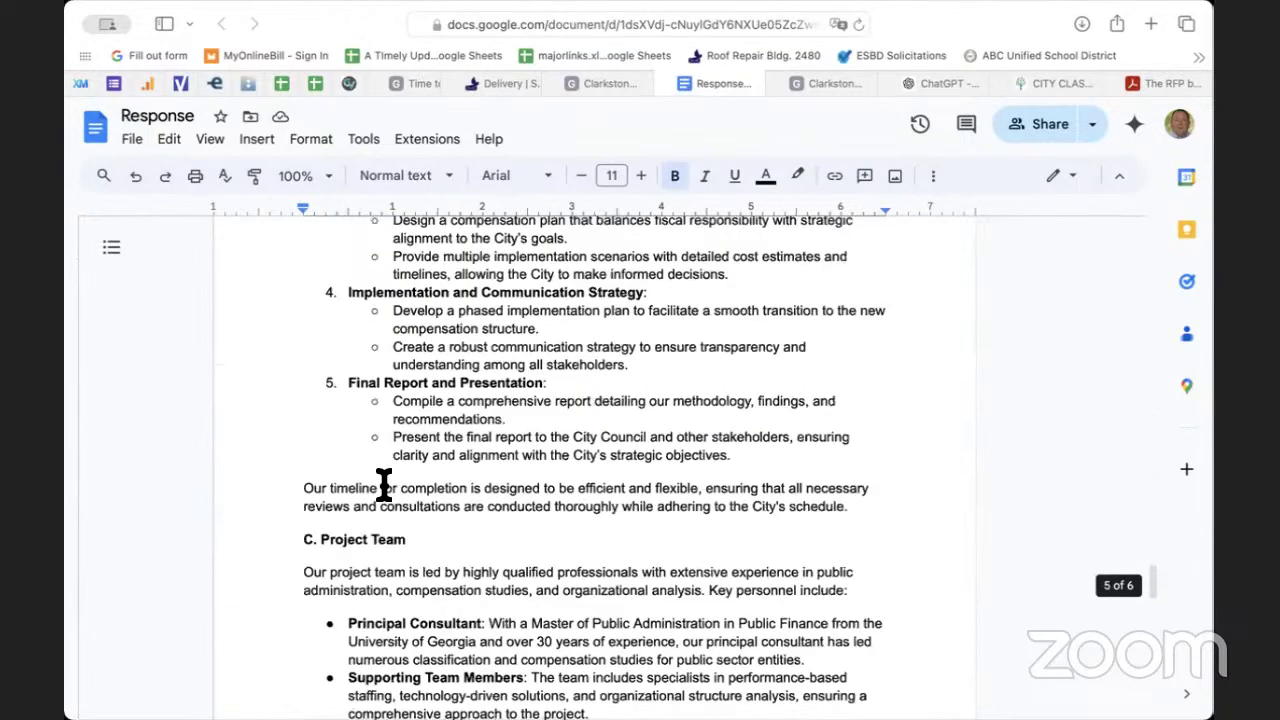
scroll(384, 485, "up", 3)
scroll(384, 485, "down", 2)
scroll(386, 490, "up", 10)
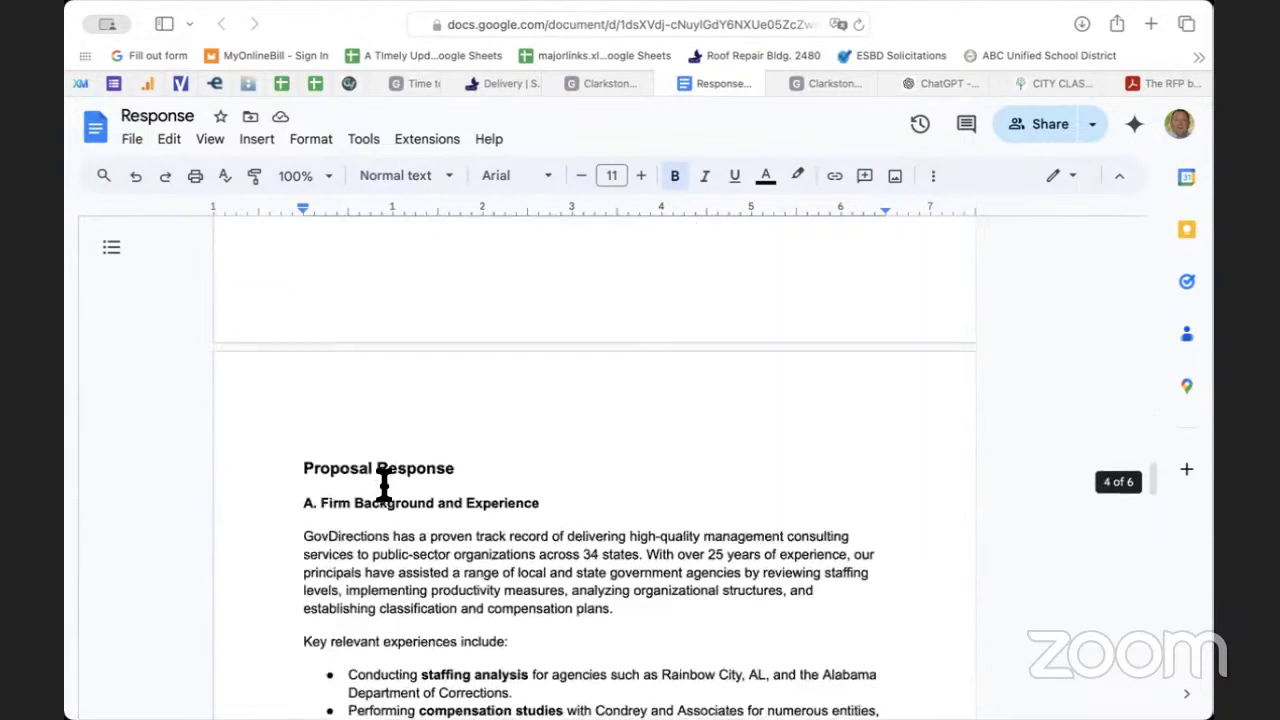
scroll(388, 497, "down", 2)
scroll(384, 485, "down", 2)
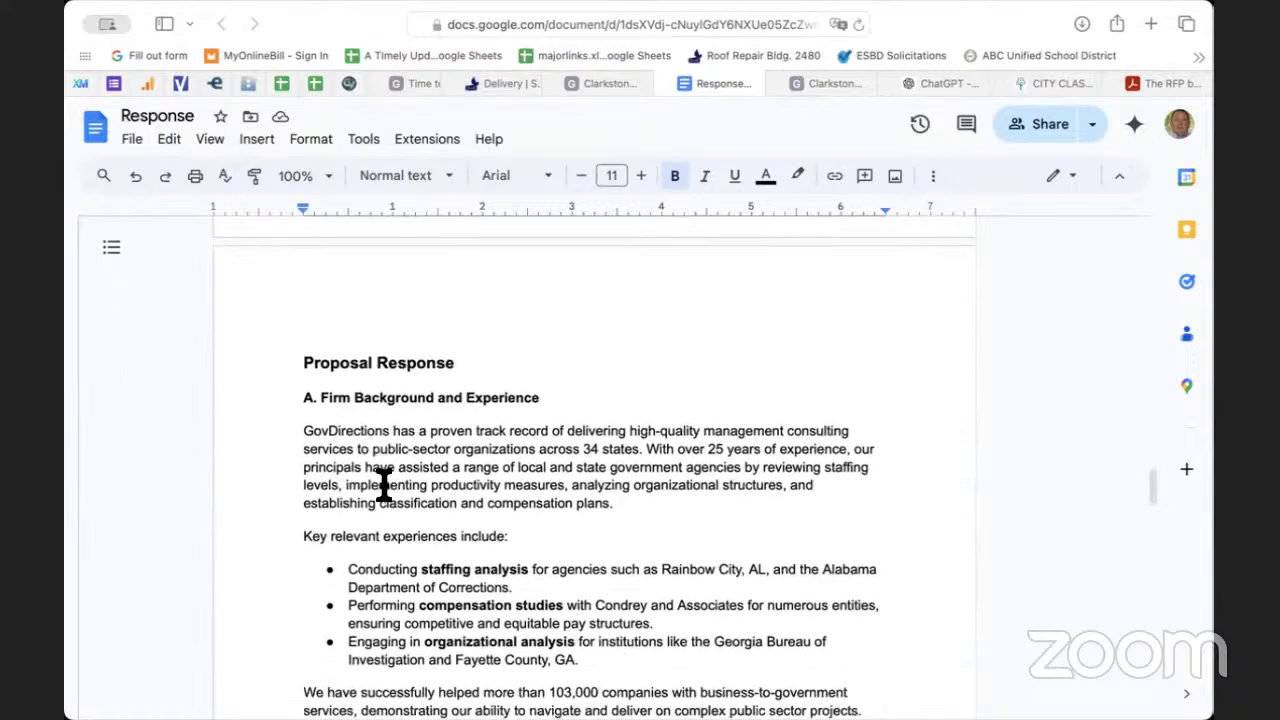
left_click(530, 518)
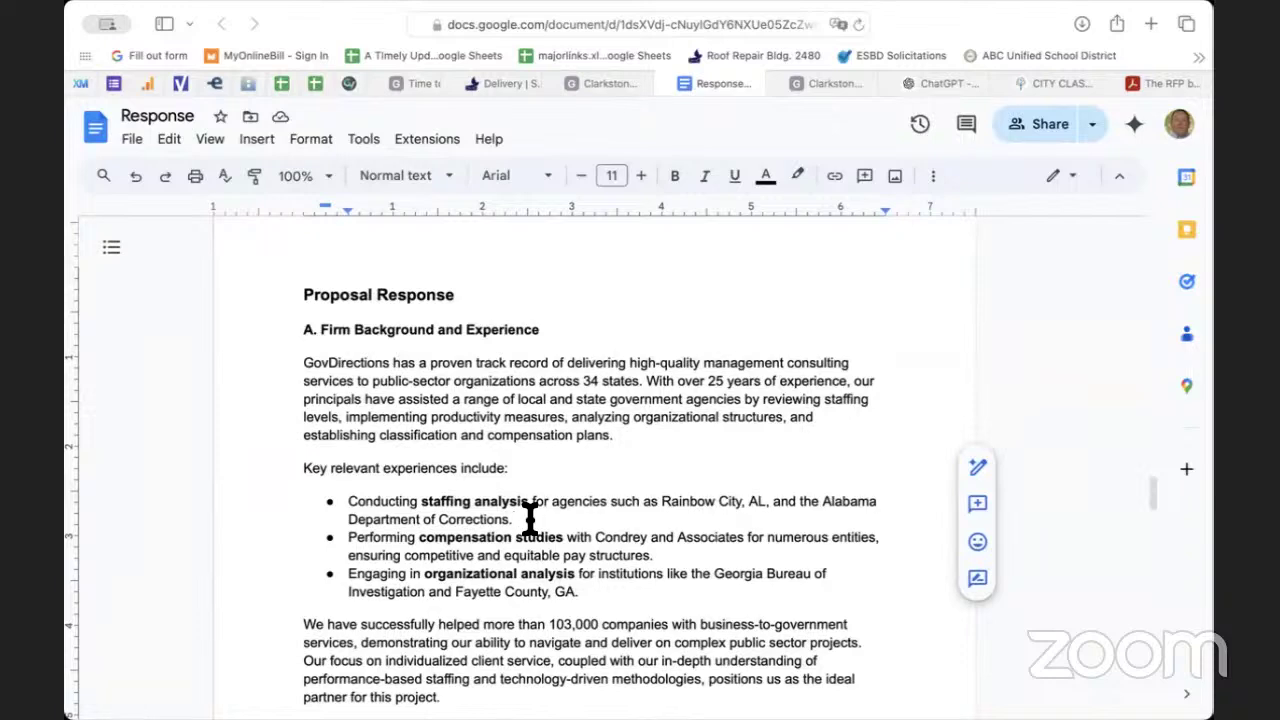
scroll(529, 520, "up", 10)
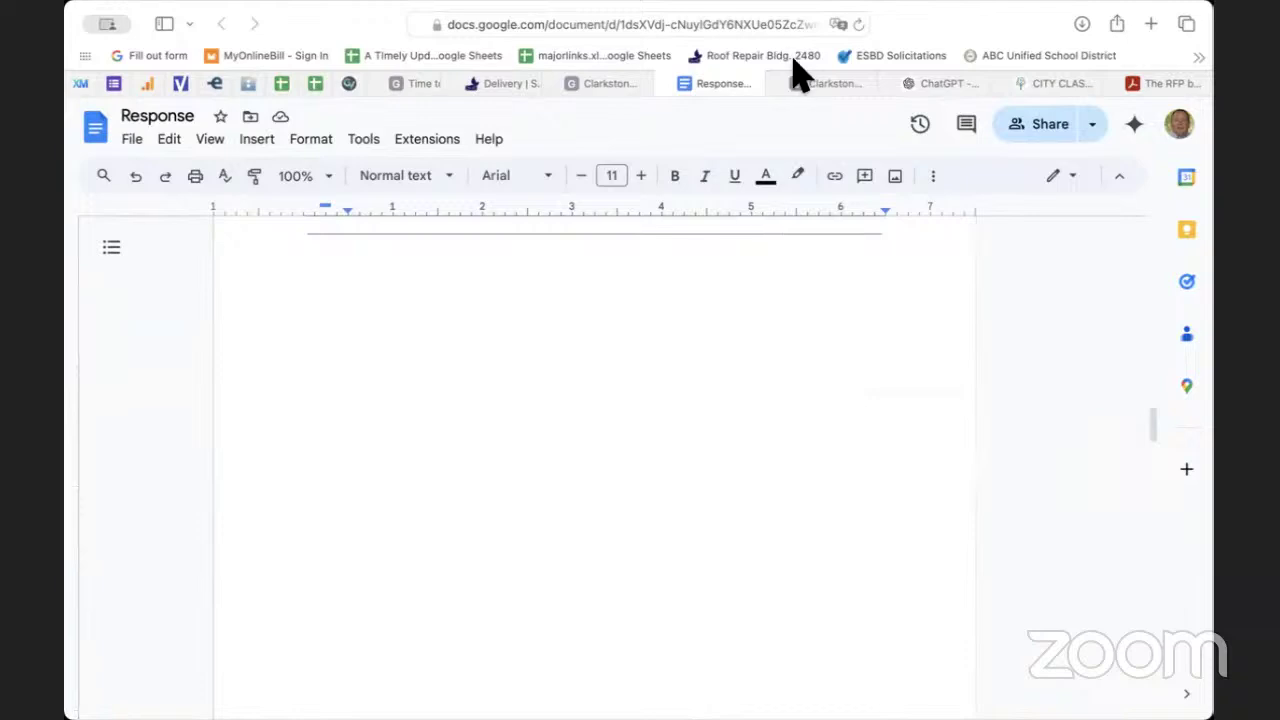
scroll(657, 429, "up", 5)
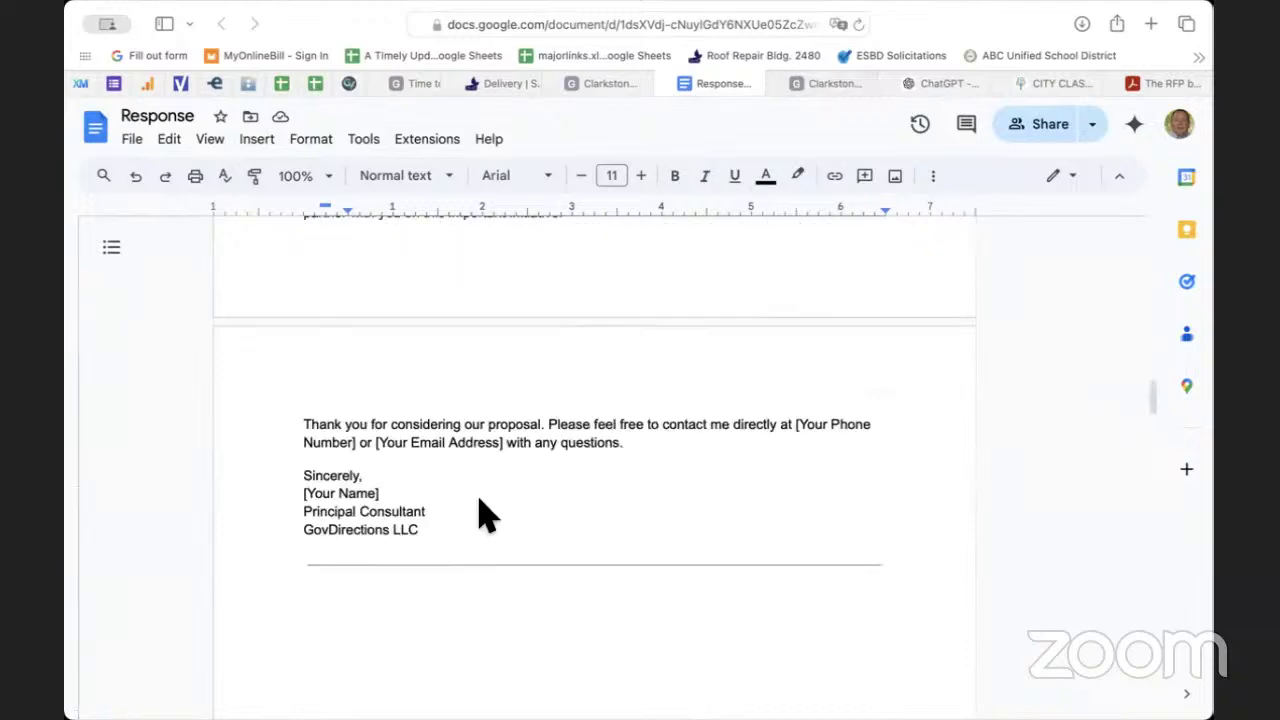
- Add more blank lines above the cover letter's address block and place the cursor in the empty space
scroll(323, 491, "up", 15)
scroll(323, 491, "down", 3)
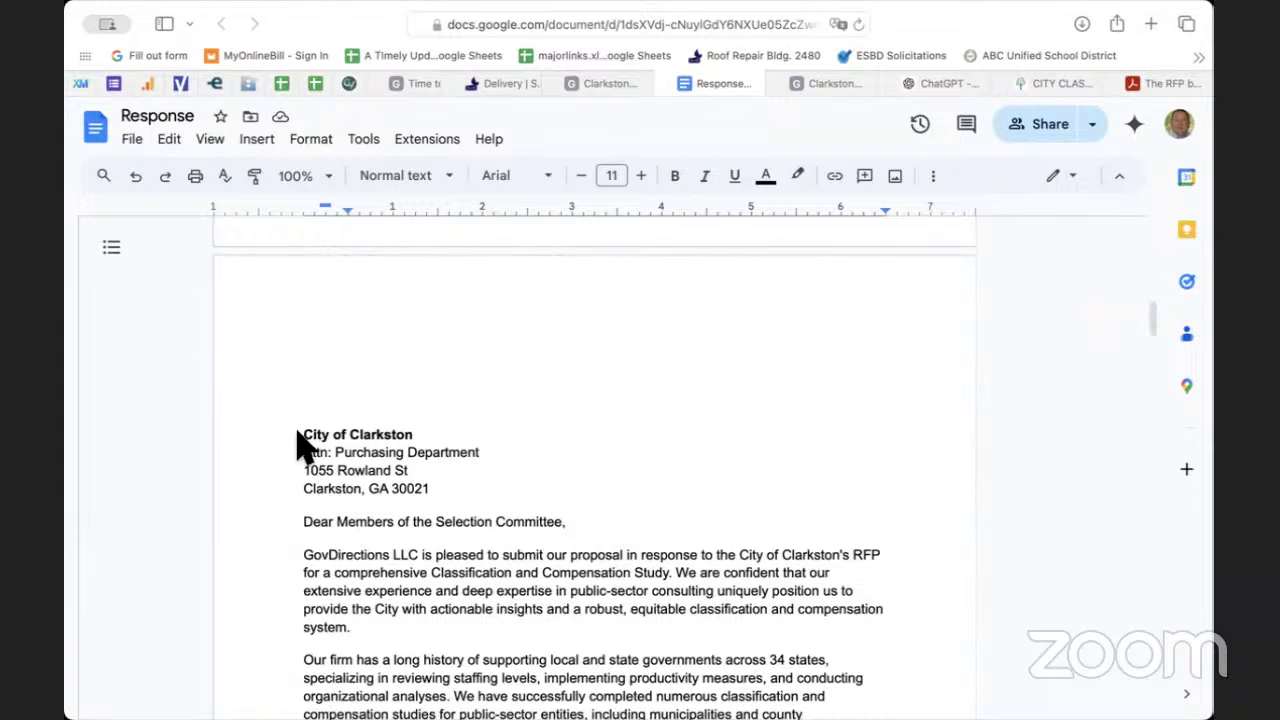
left_click(300, 434)
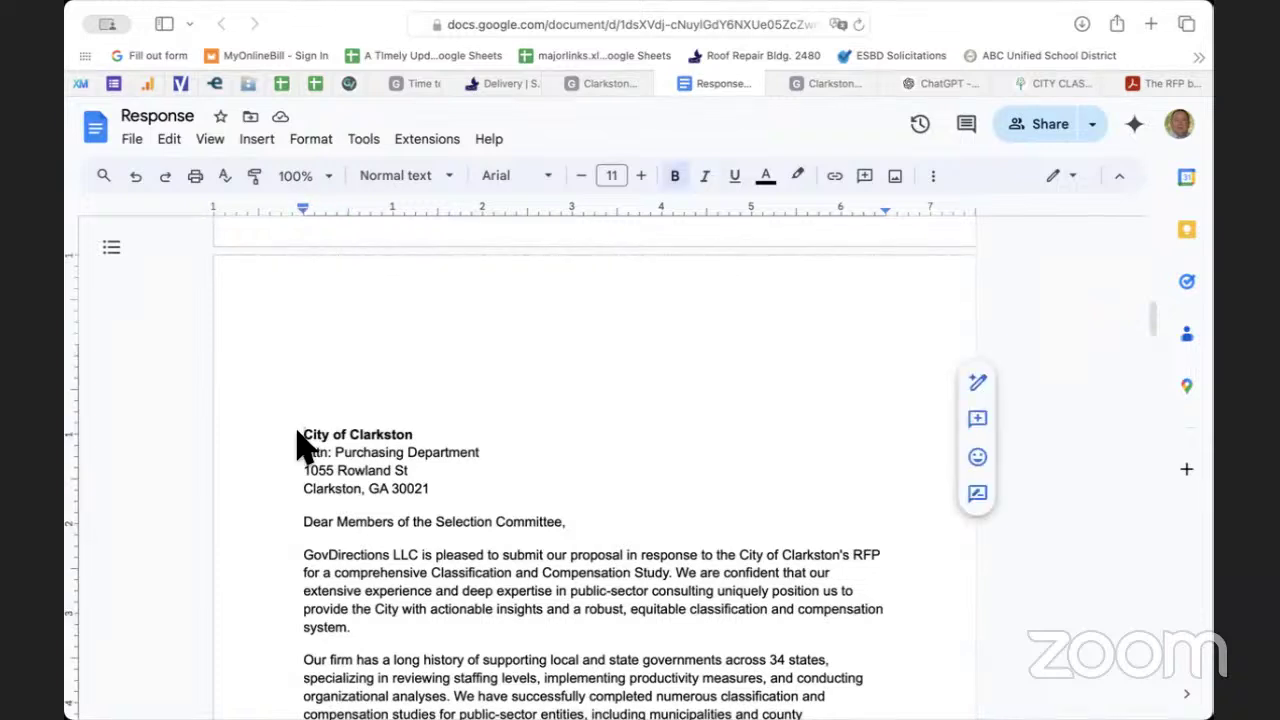
key("Return")
key("Return")
left_click(312, 427)
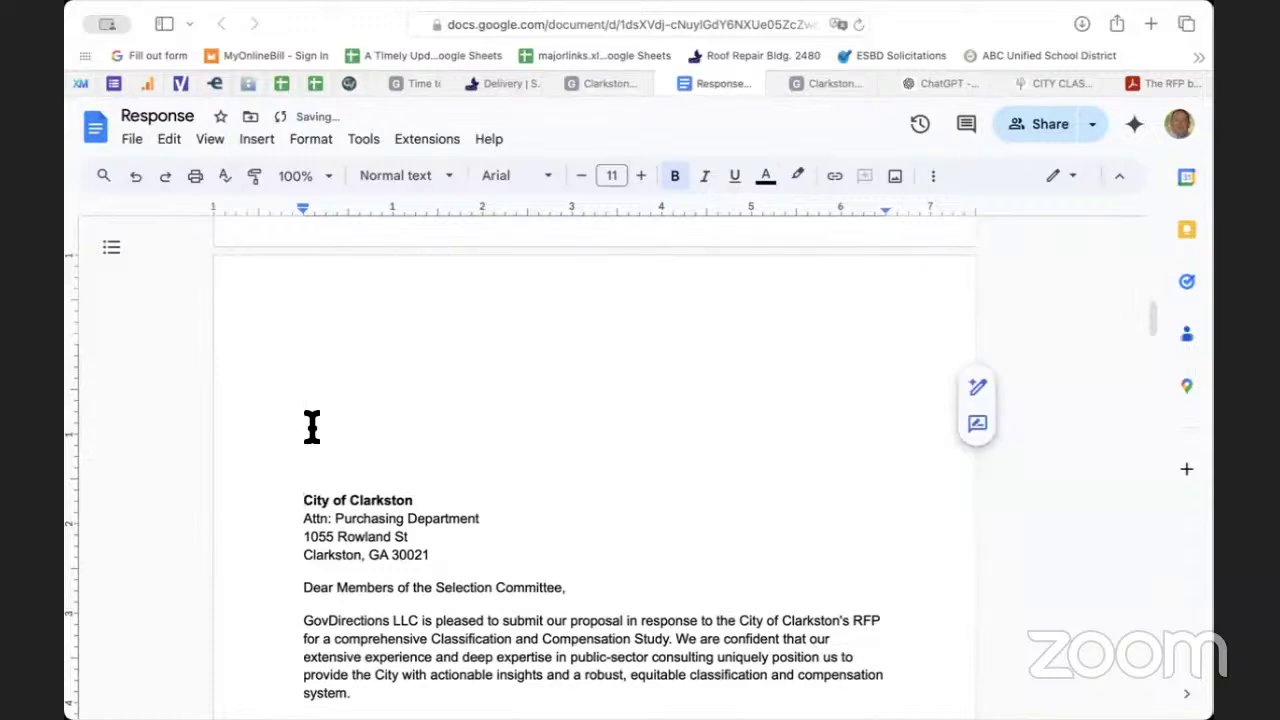
- Return to the checklist table at the start of the Response document and place the cursor in the empty Action Item cell
key("shift+super+backslash")
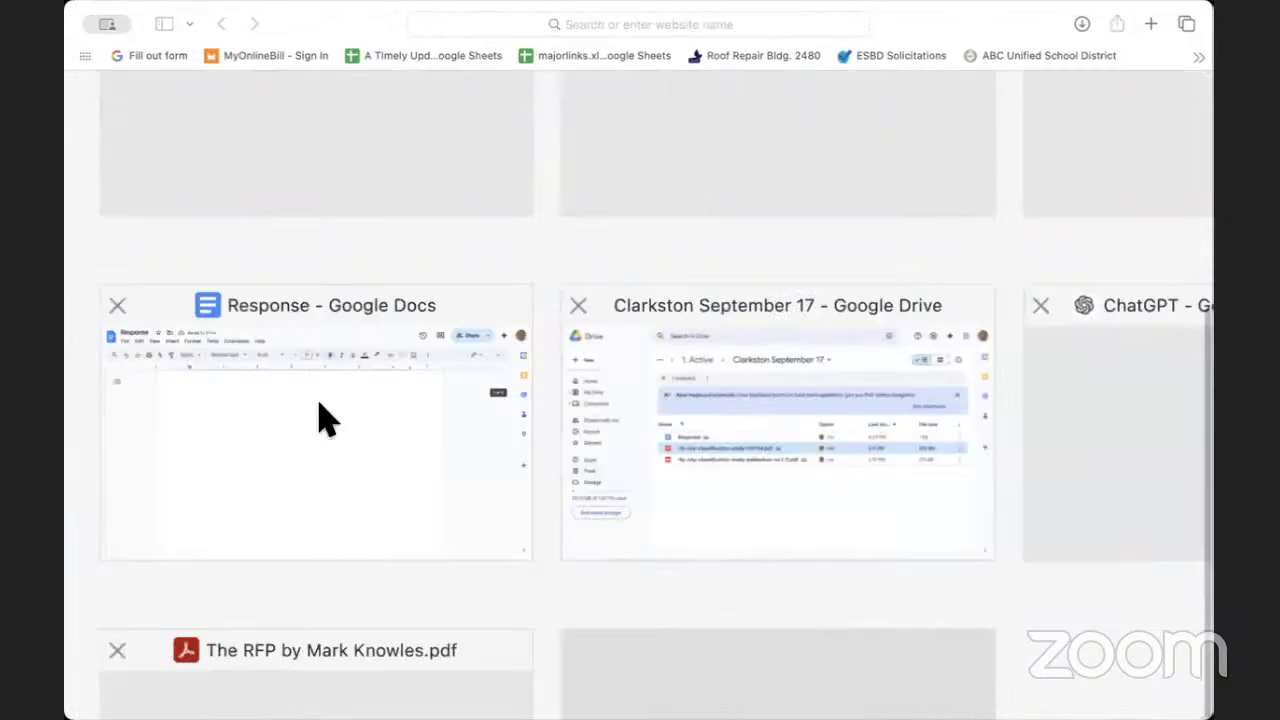
scroll(229, 529, "up", 2)
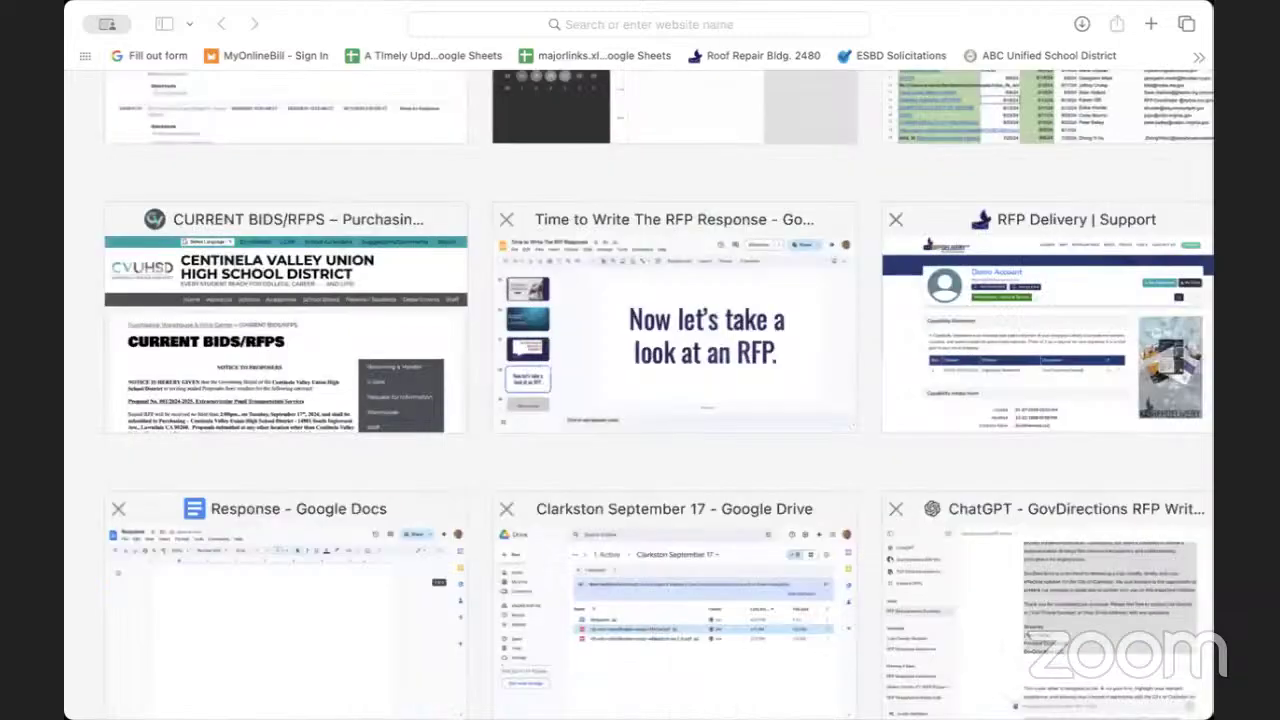
scroll(556, 457, "up", 4)
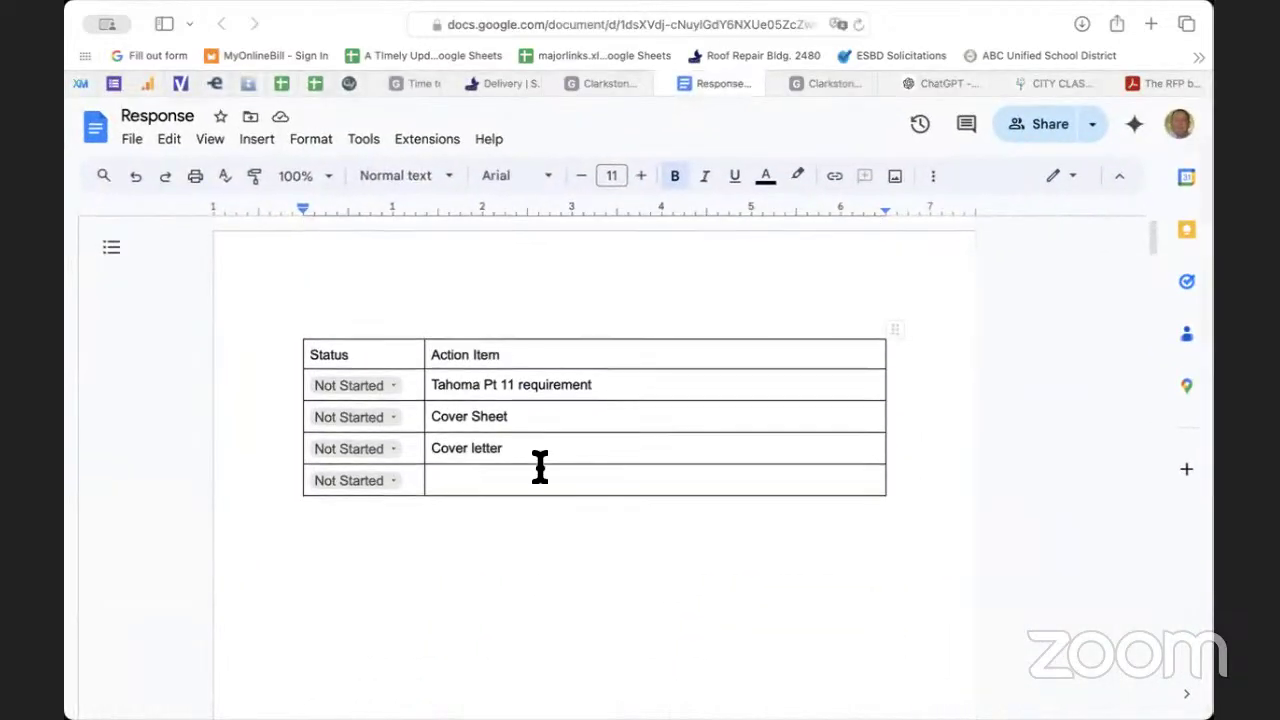
left_click(489, 484)
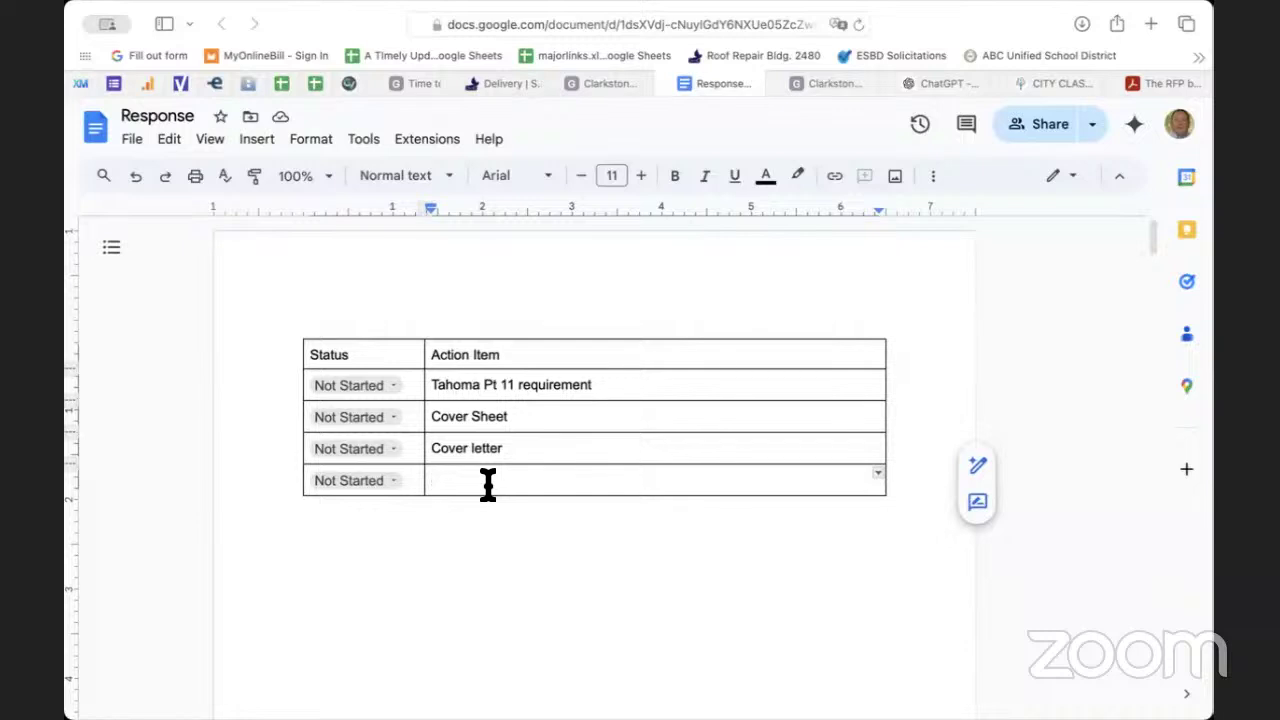
scroll(574, 483, "down", 1)
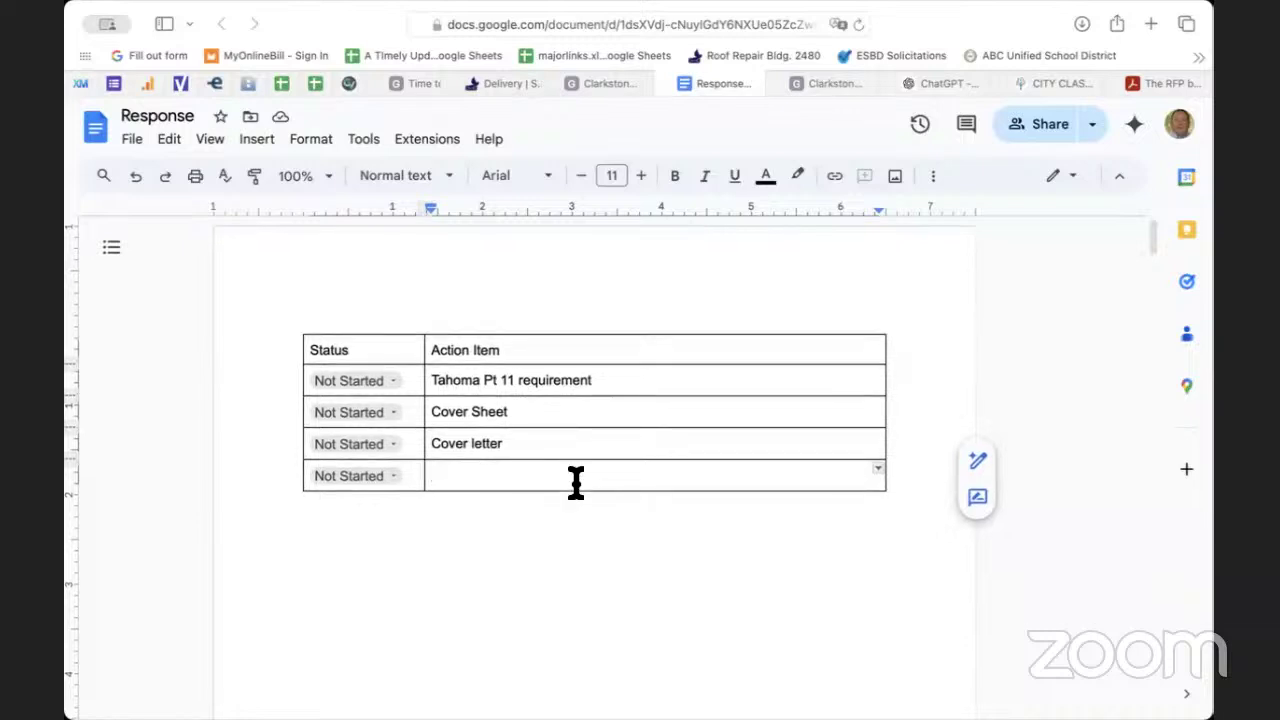
scroll(558, 537, "down", 5)
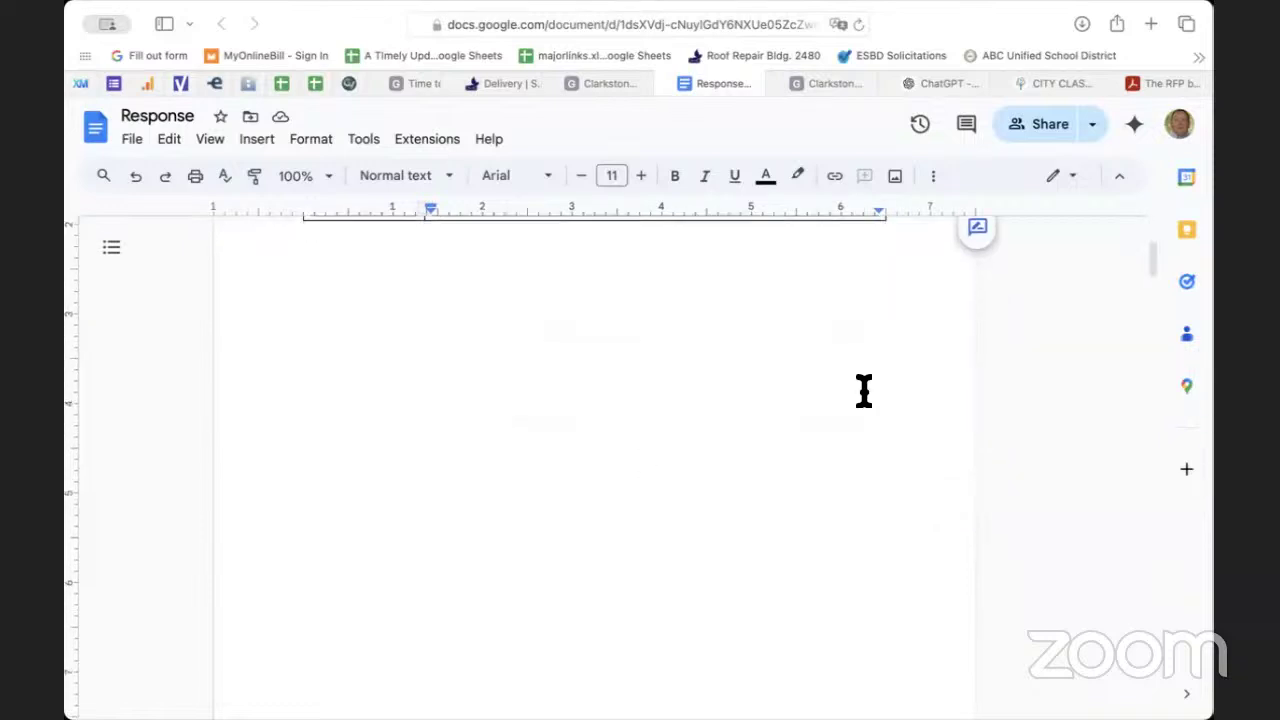
- Switch to ChatGPT, look back through the RFP Requirements Summary chat to its first prompt, and open the GovDirections RFP Writer start page
left_click(942, 86)
scroll(614, 380, "down", 2)
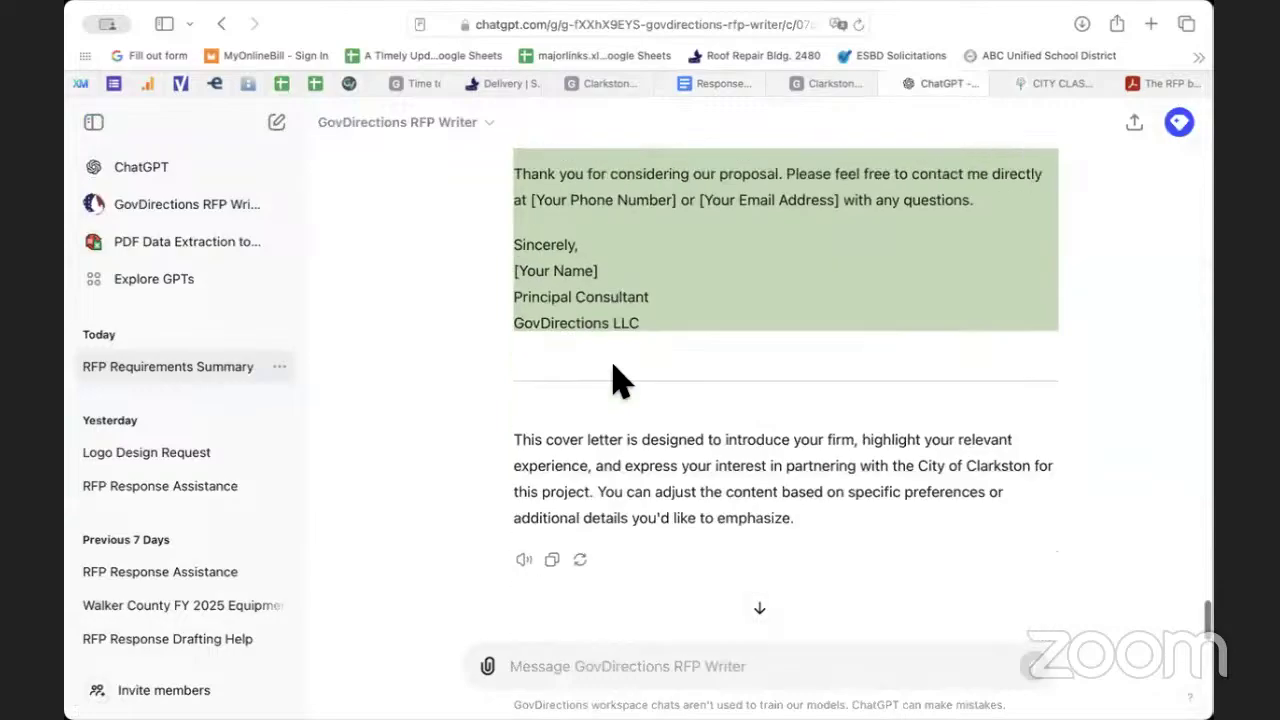
scroll(614, 380, "up", 15)
scroll(506, 434, "up", 2)
scroll(506, 434, "down", 5)
scroll(506, 434, "up", 15)
scroll(506, 434, "up", 20)
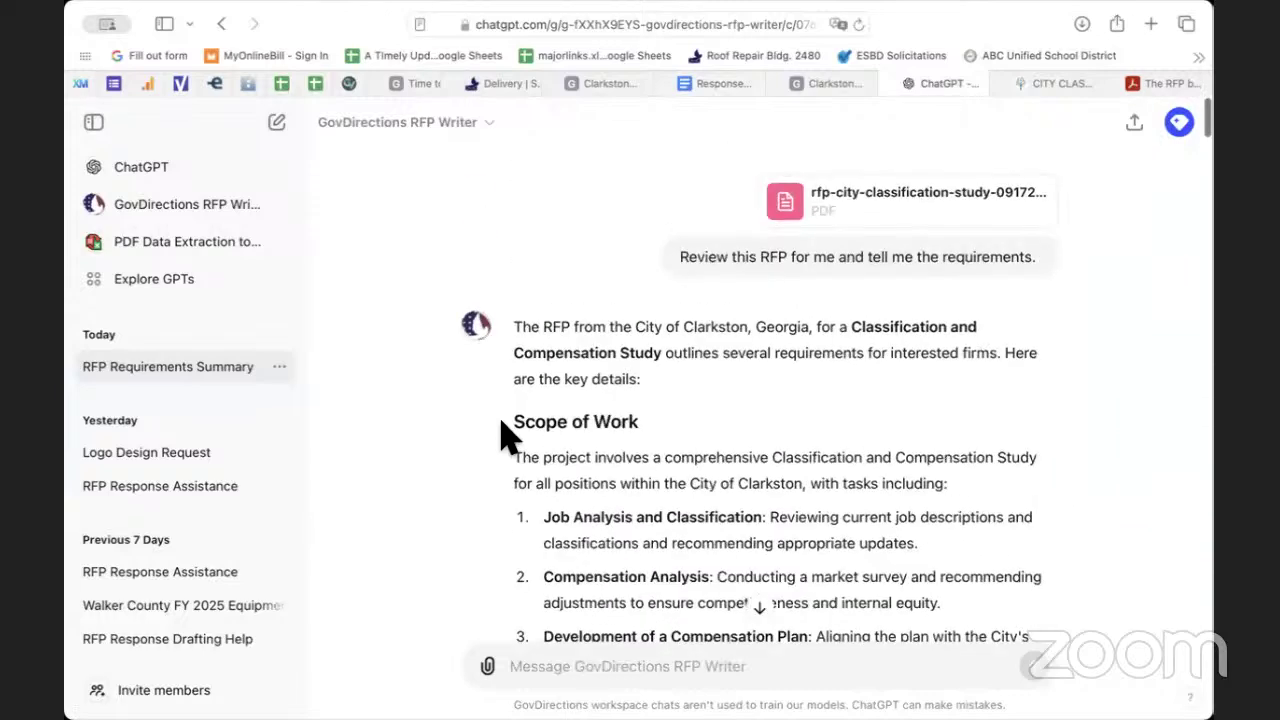
left_click(197, 212)
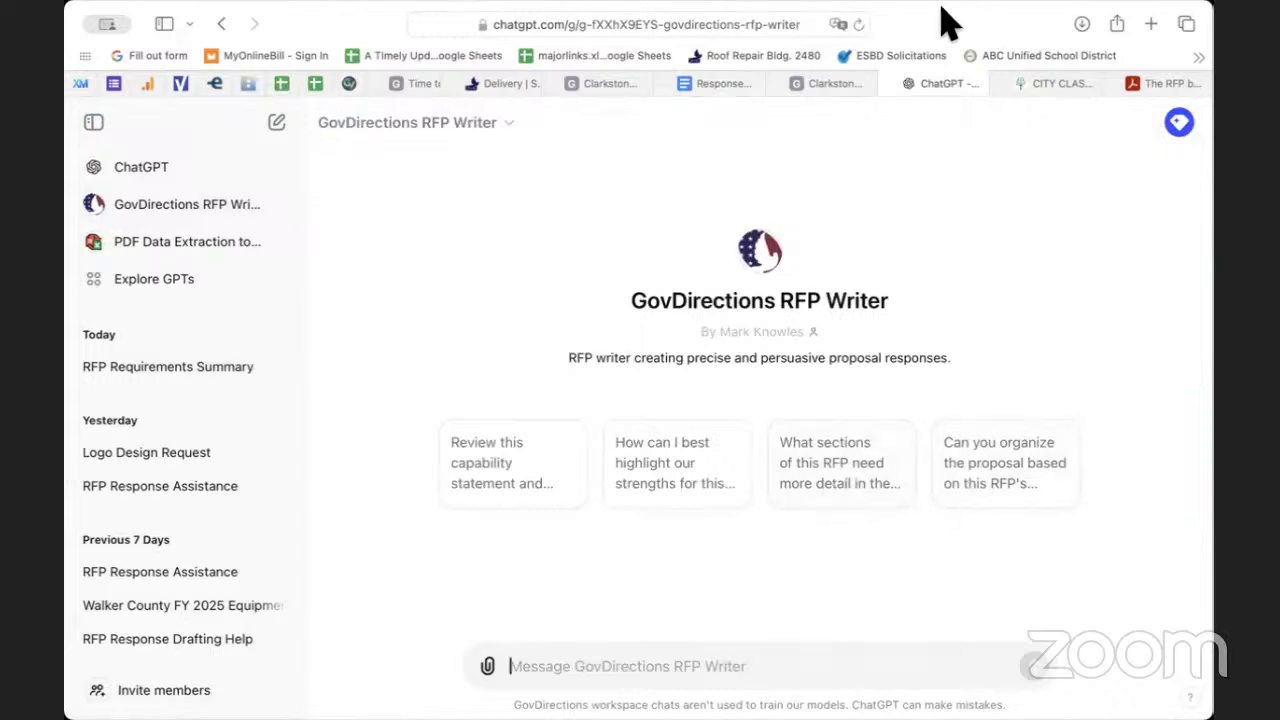
- Switch to the Time to Write The RFP Response presentation in Google Slides and show the closing "Thank you for joining." slide
left_click_drag(950, 24, 902, 24)
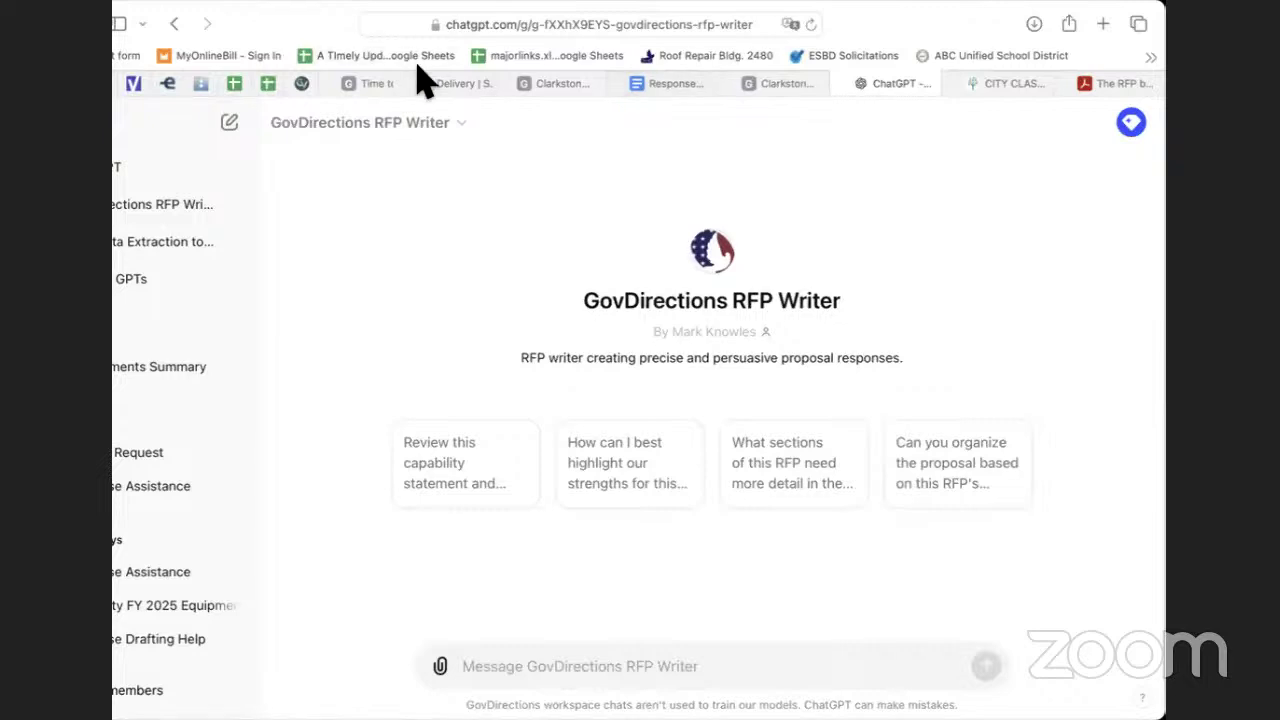
left_click(437, 88)
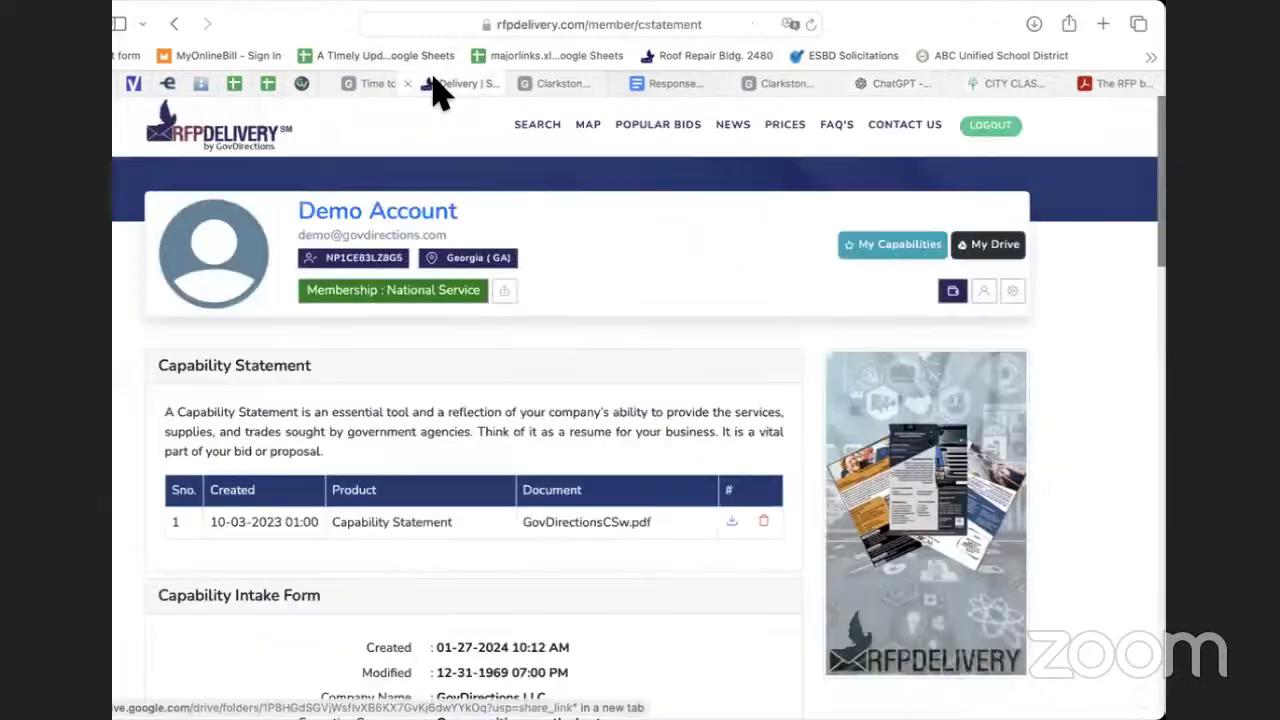
left_click(372, 86)
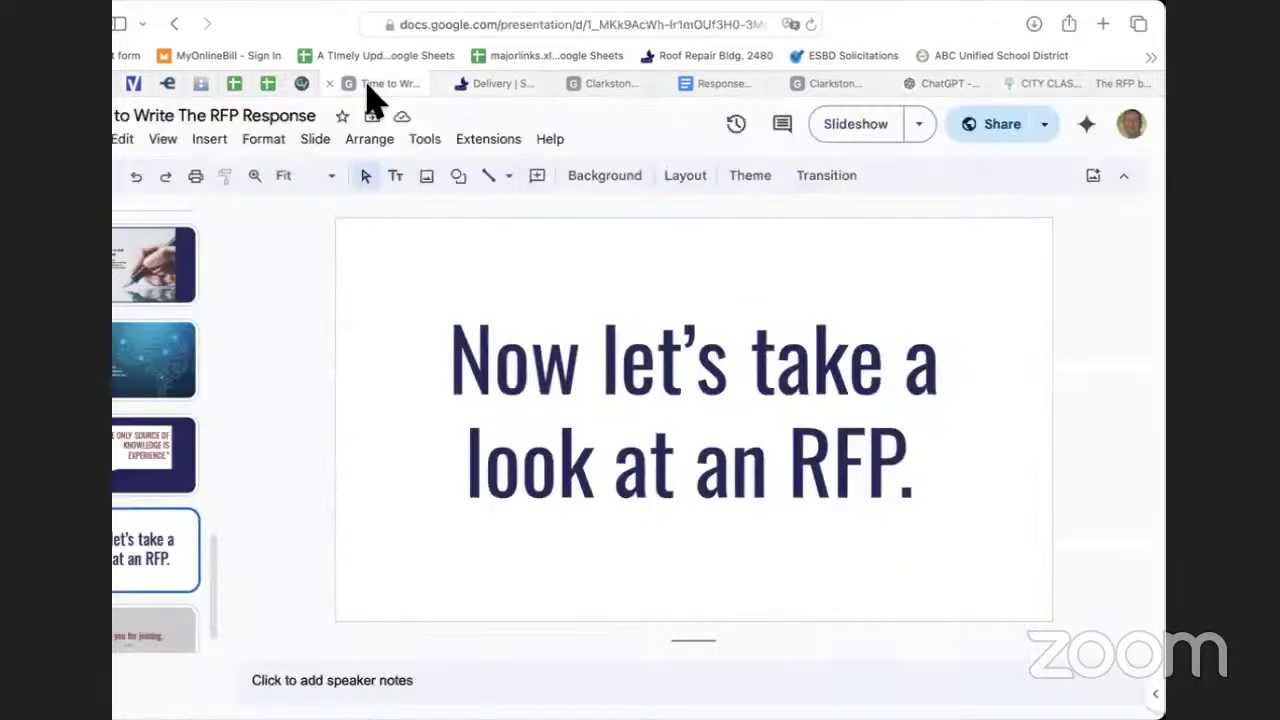
left_click(168, 638)
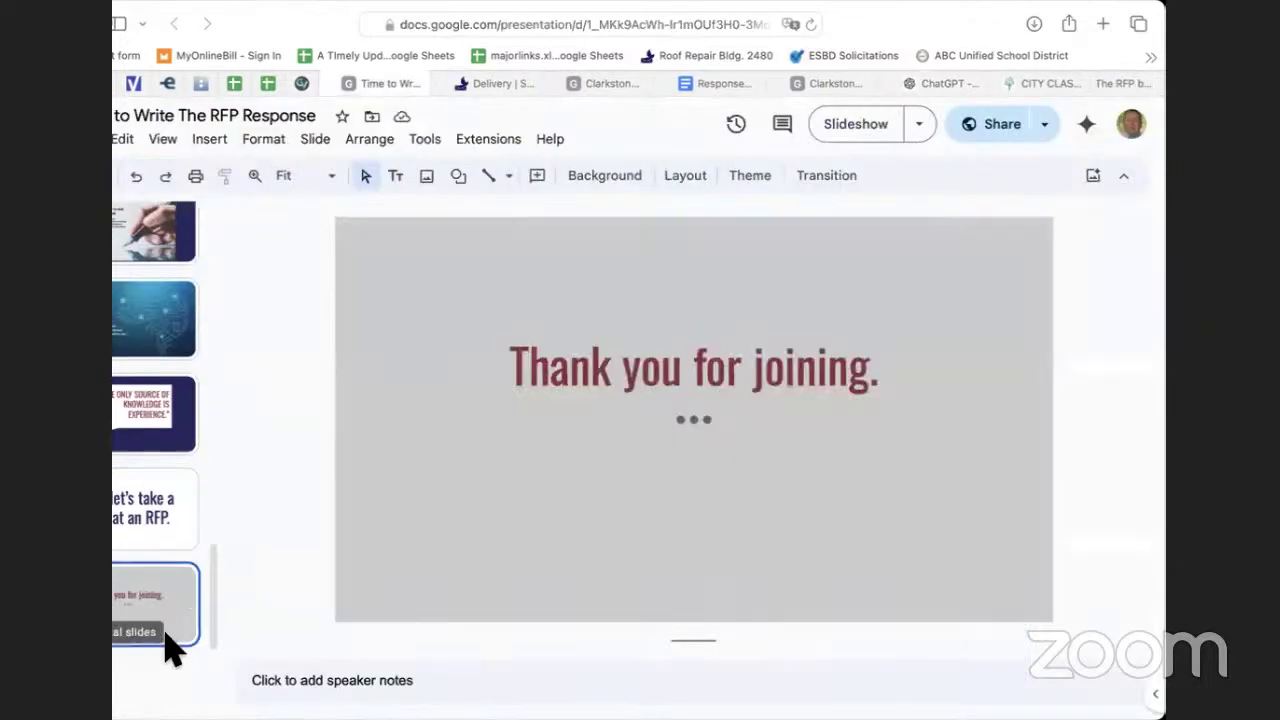